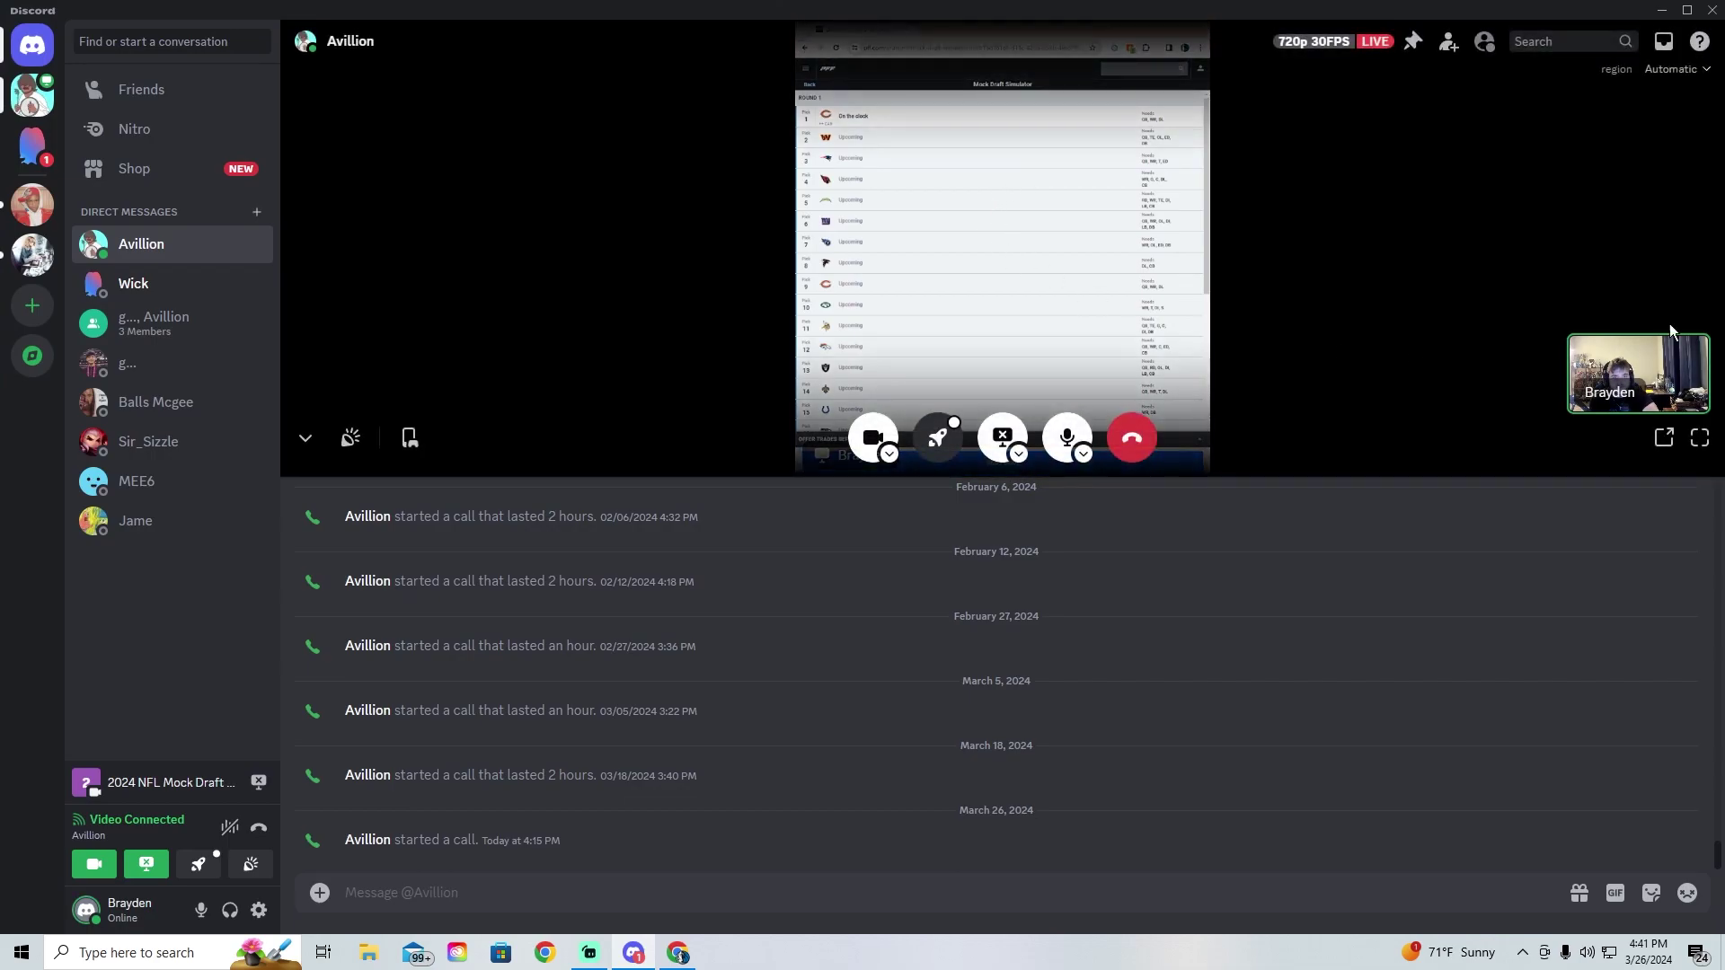
click(1136, 373)
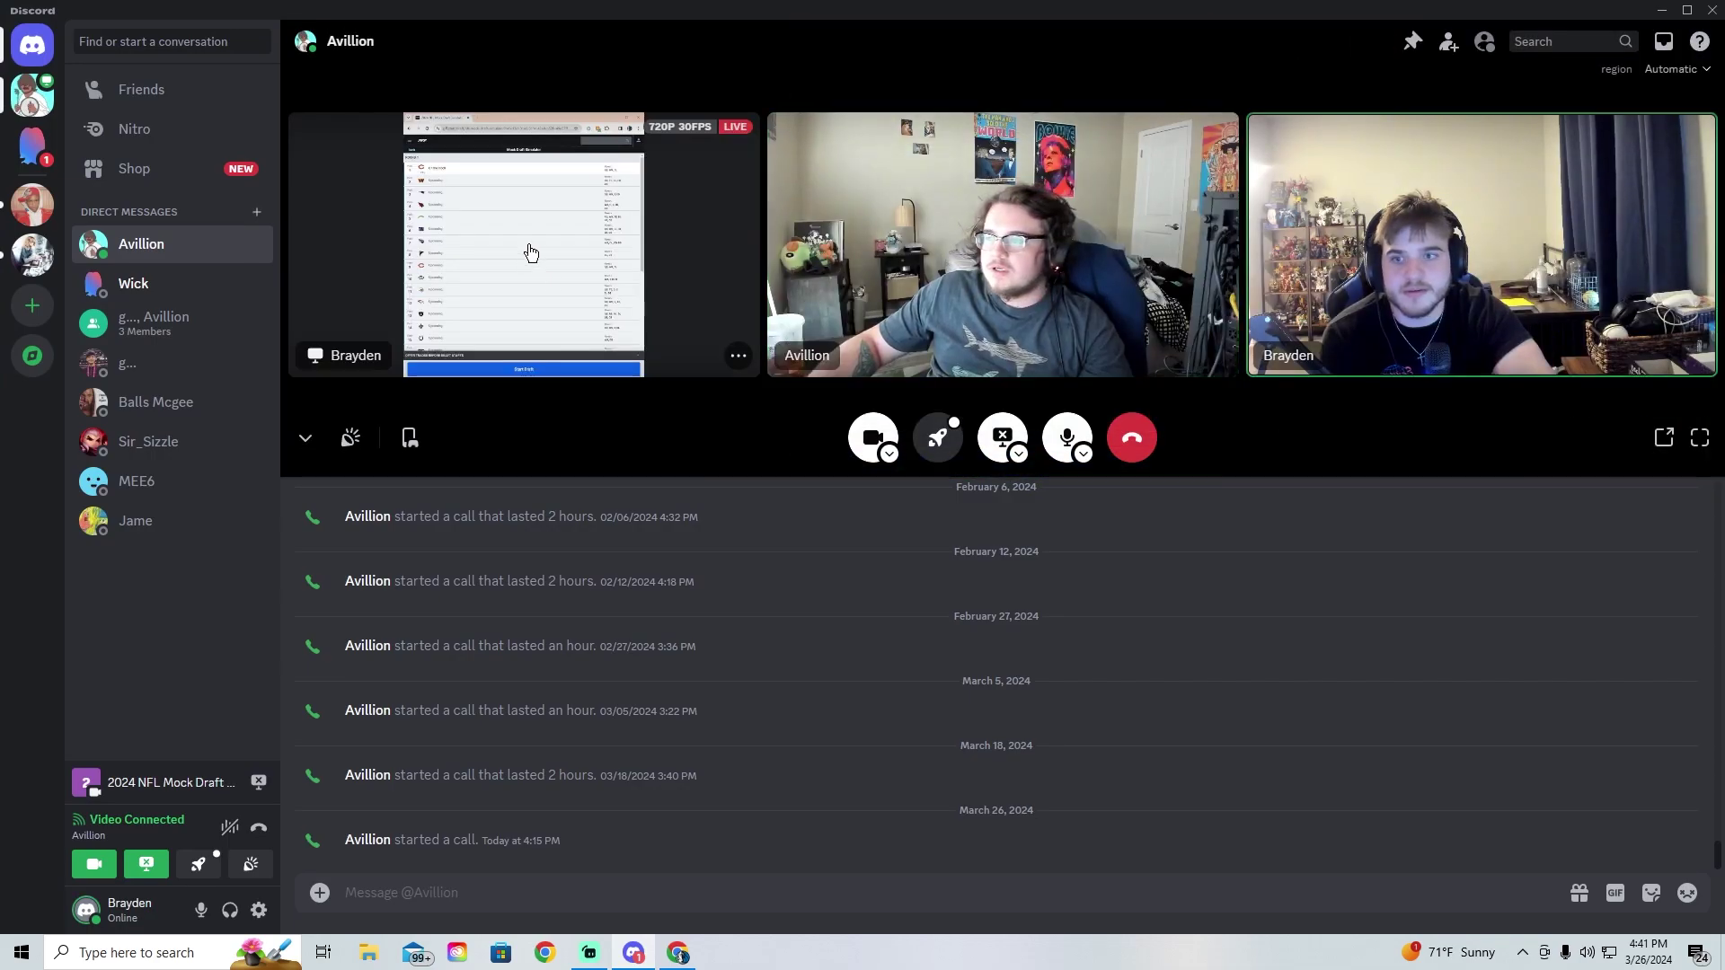
click(527, 254)
click(1696, 453)
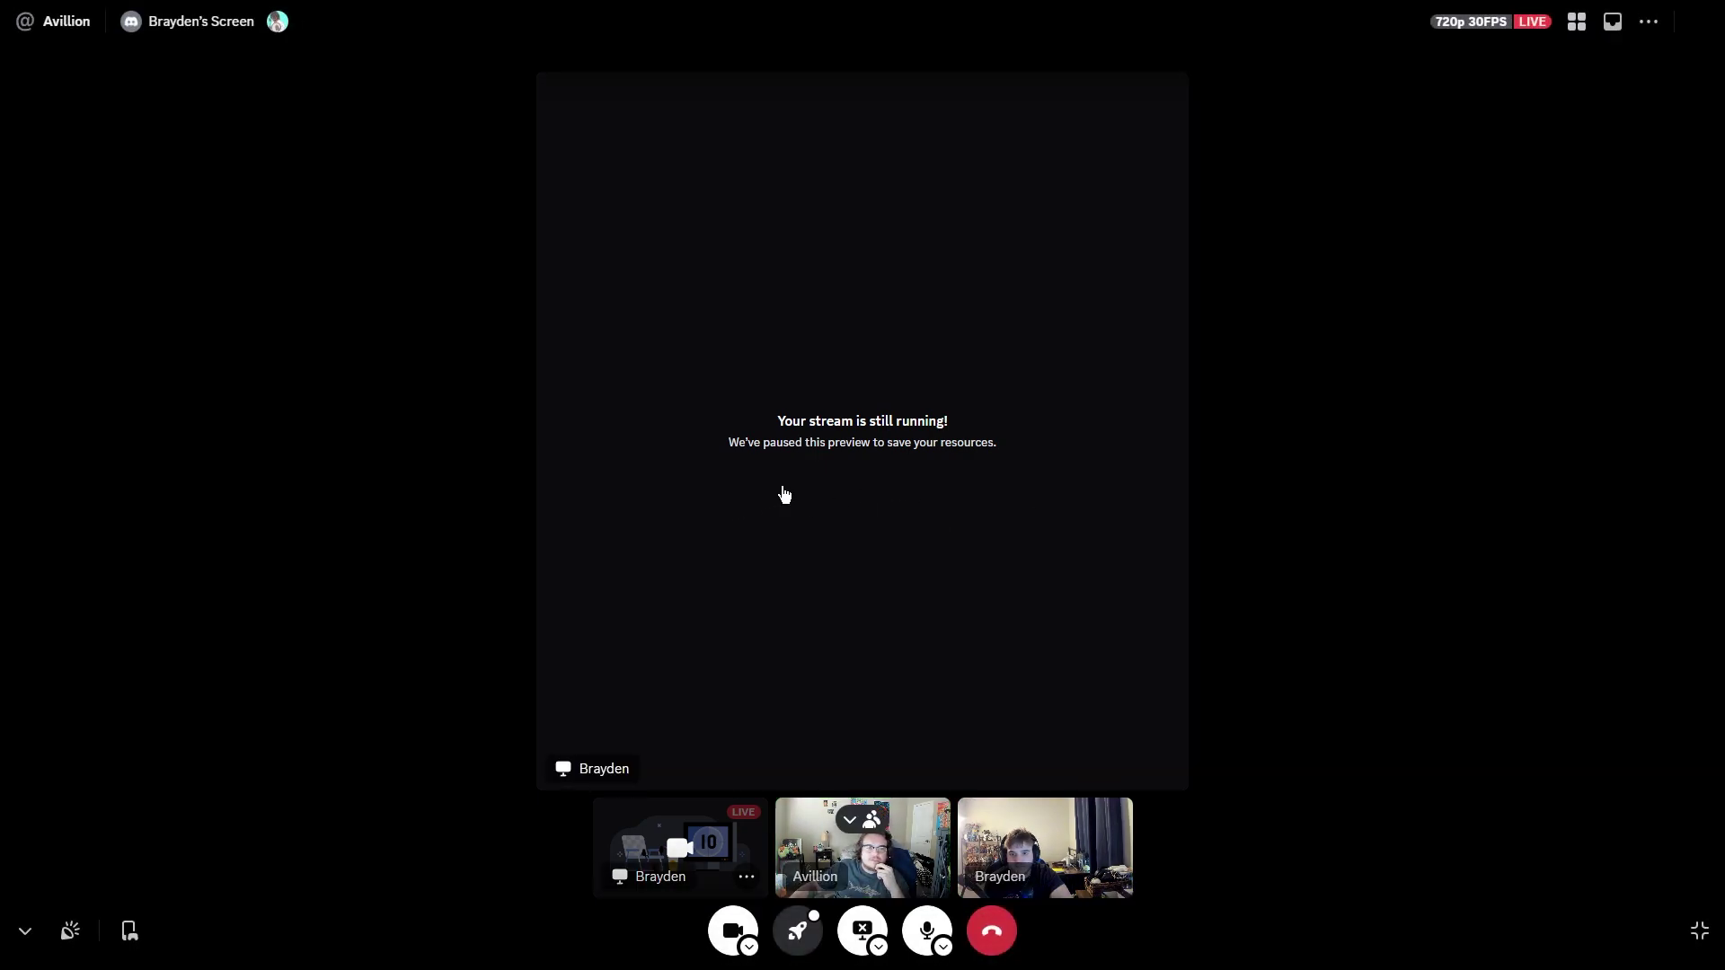
click(771, 512)
click(578, 308)
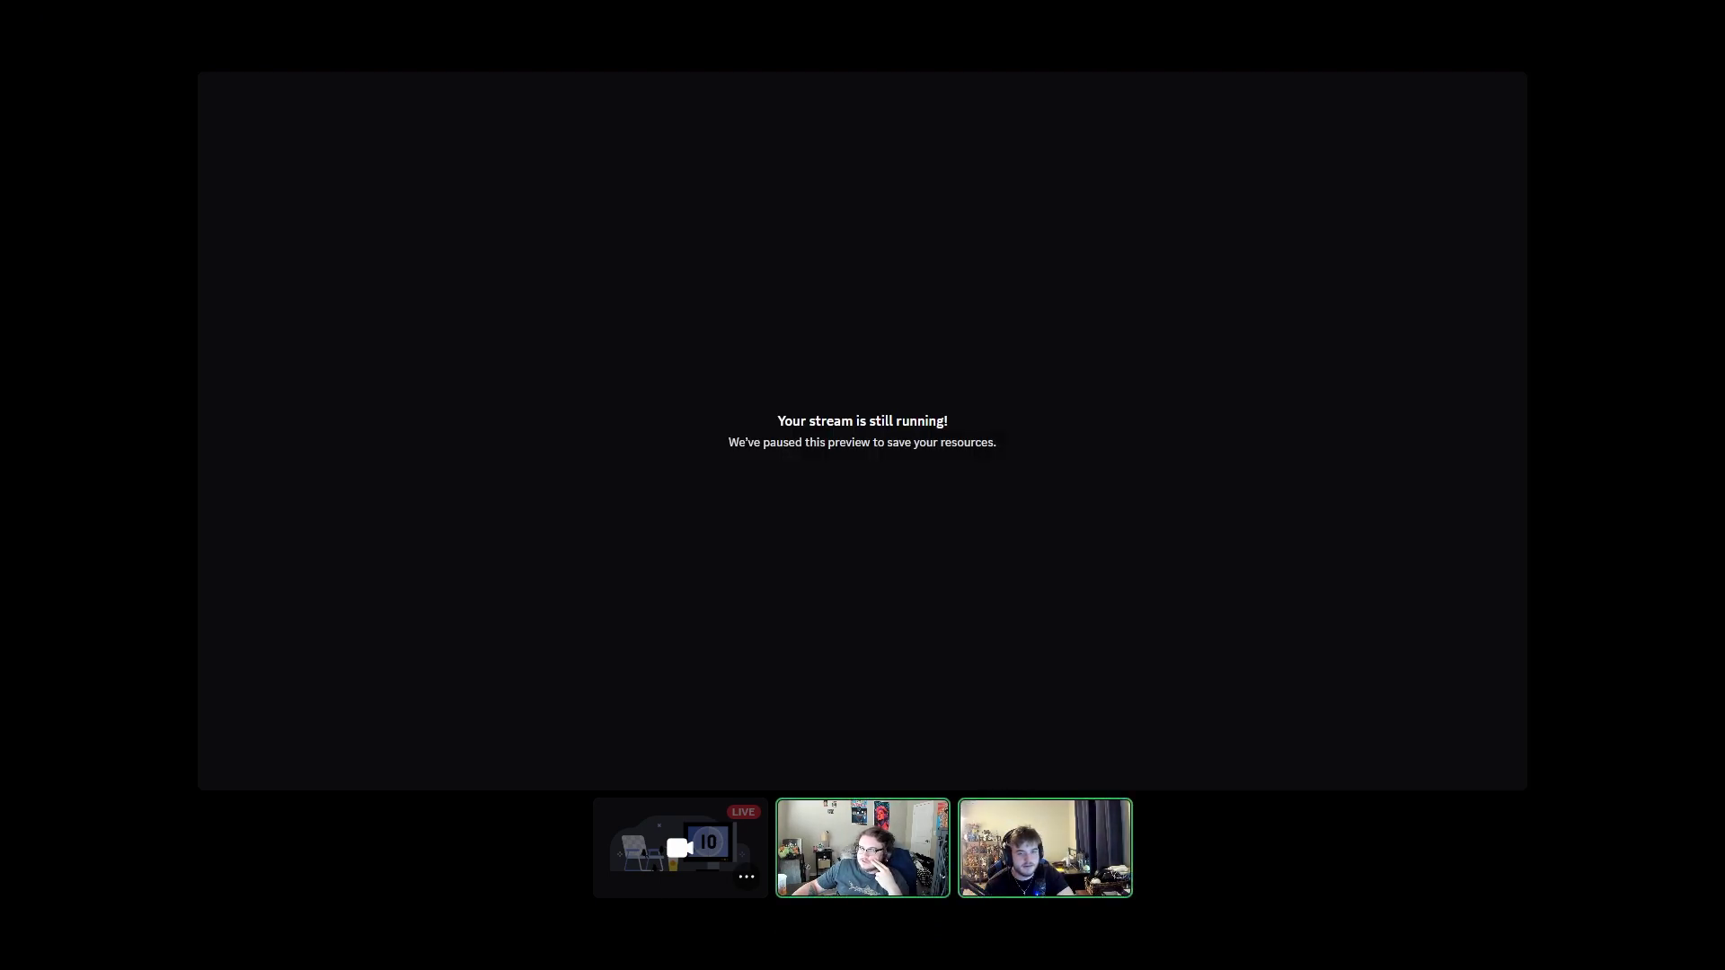
click(778, 423)
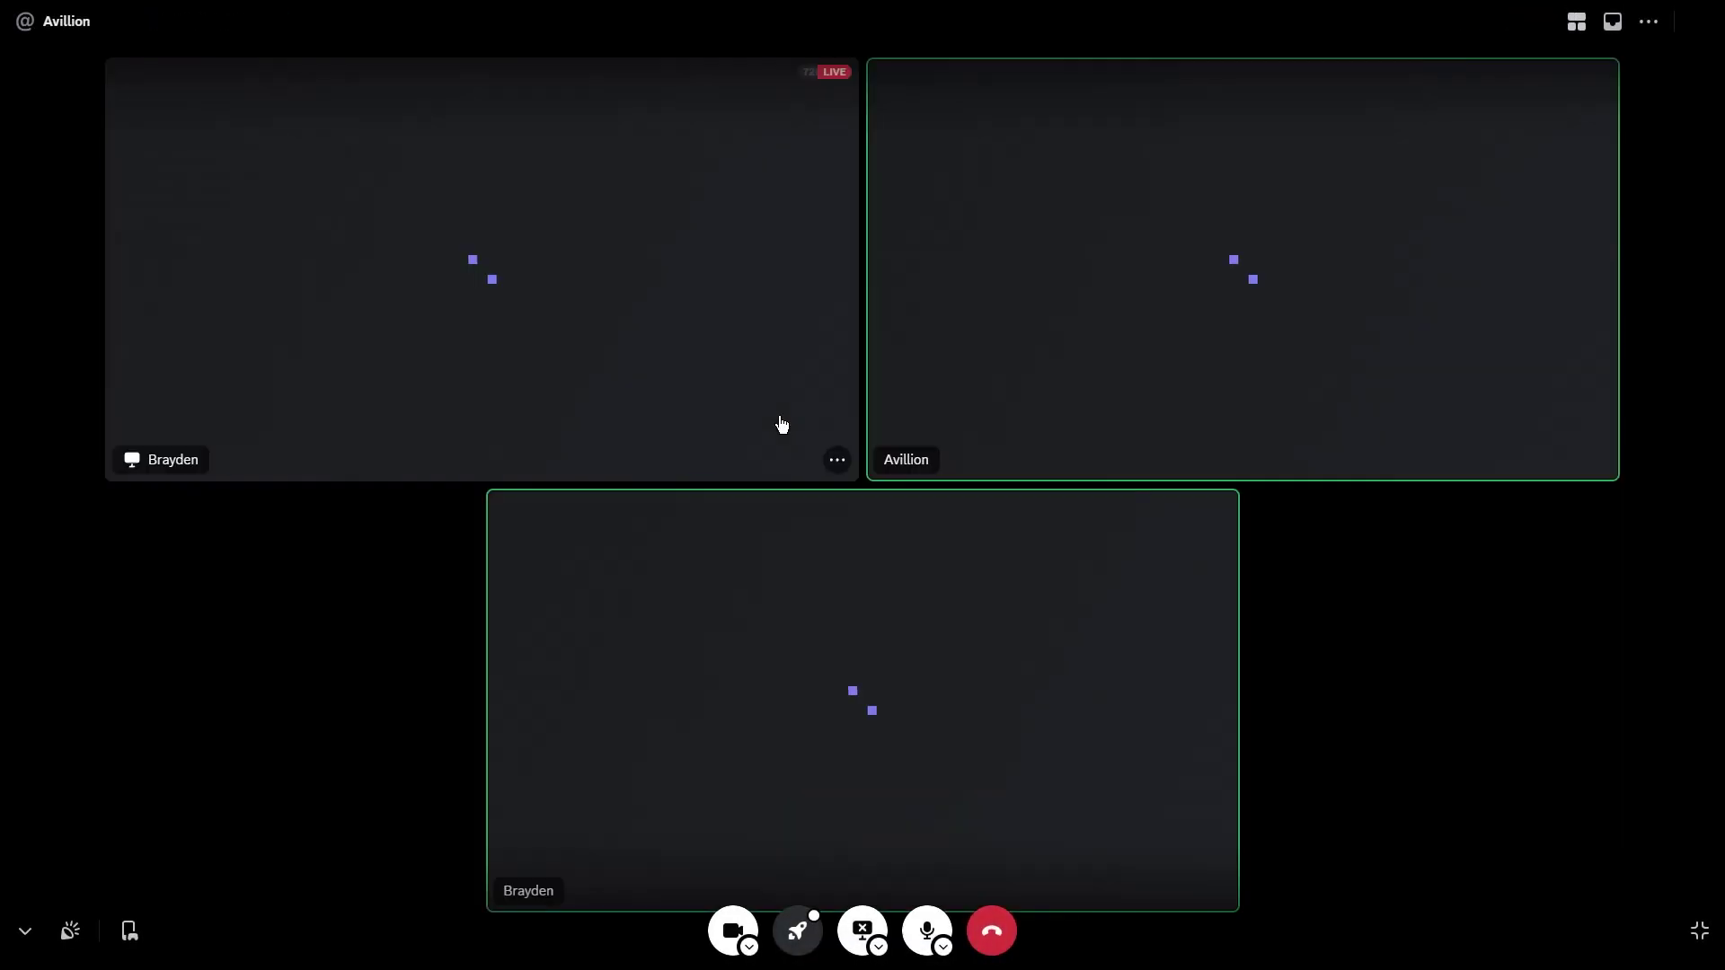
click(403, 259)
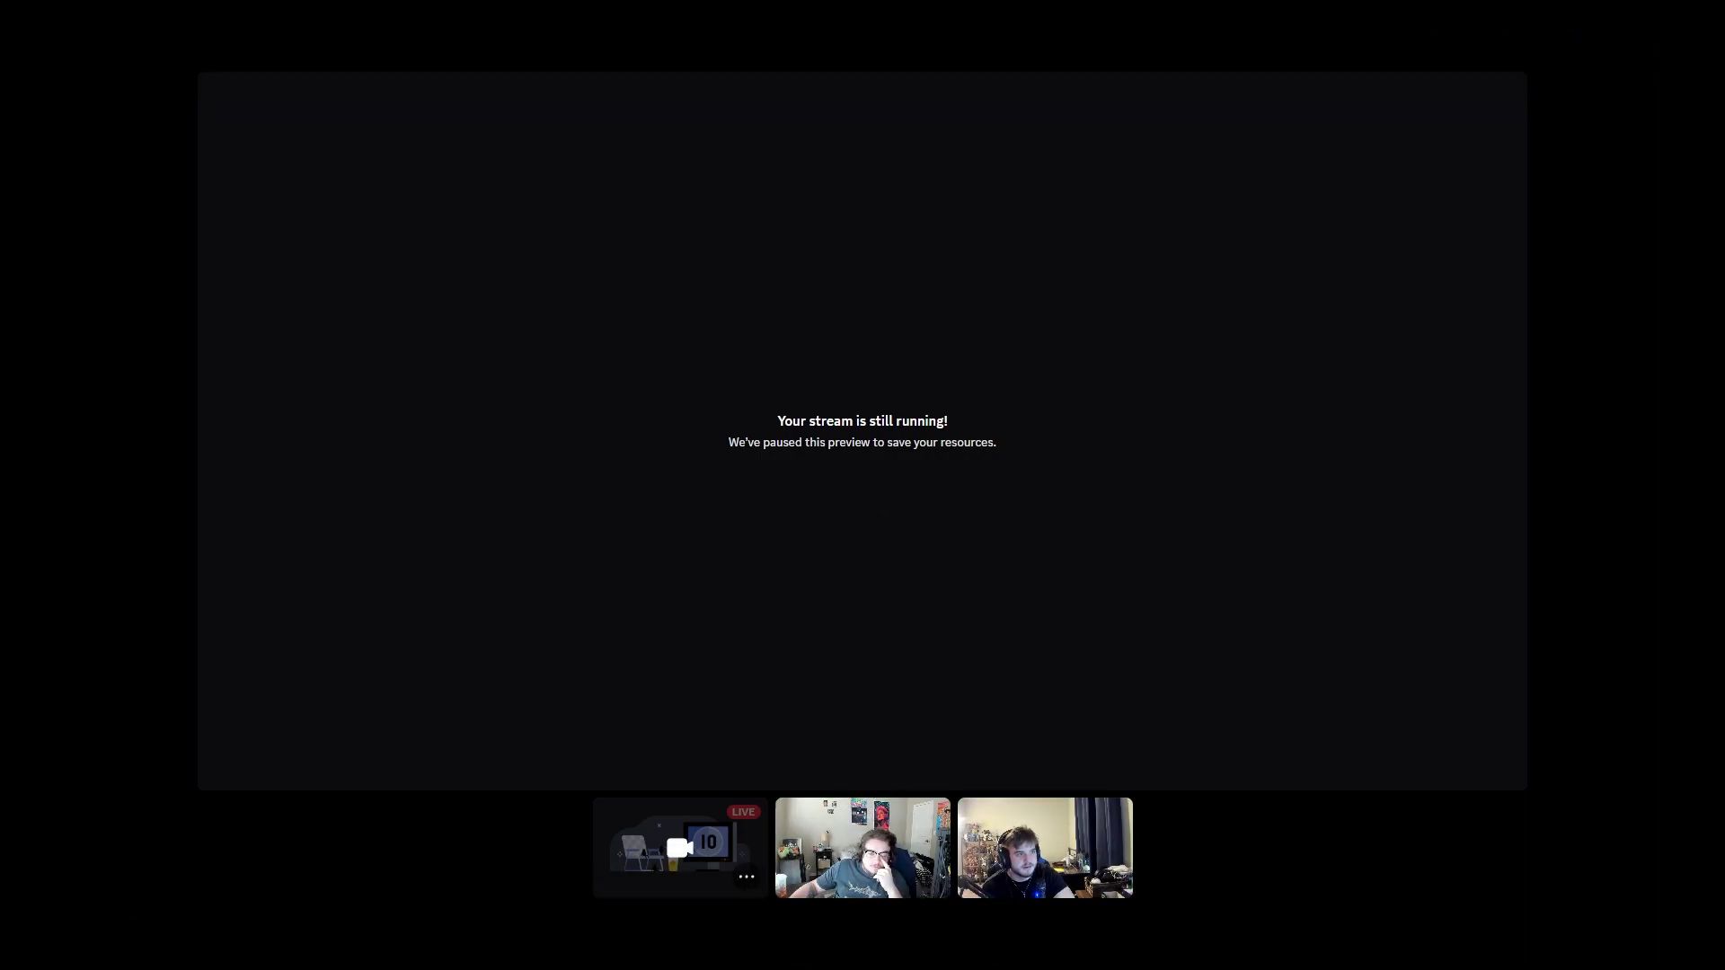
key(alt+Tab)
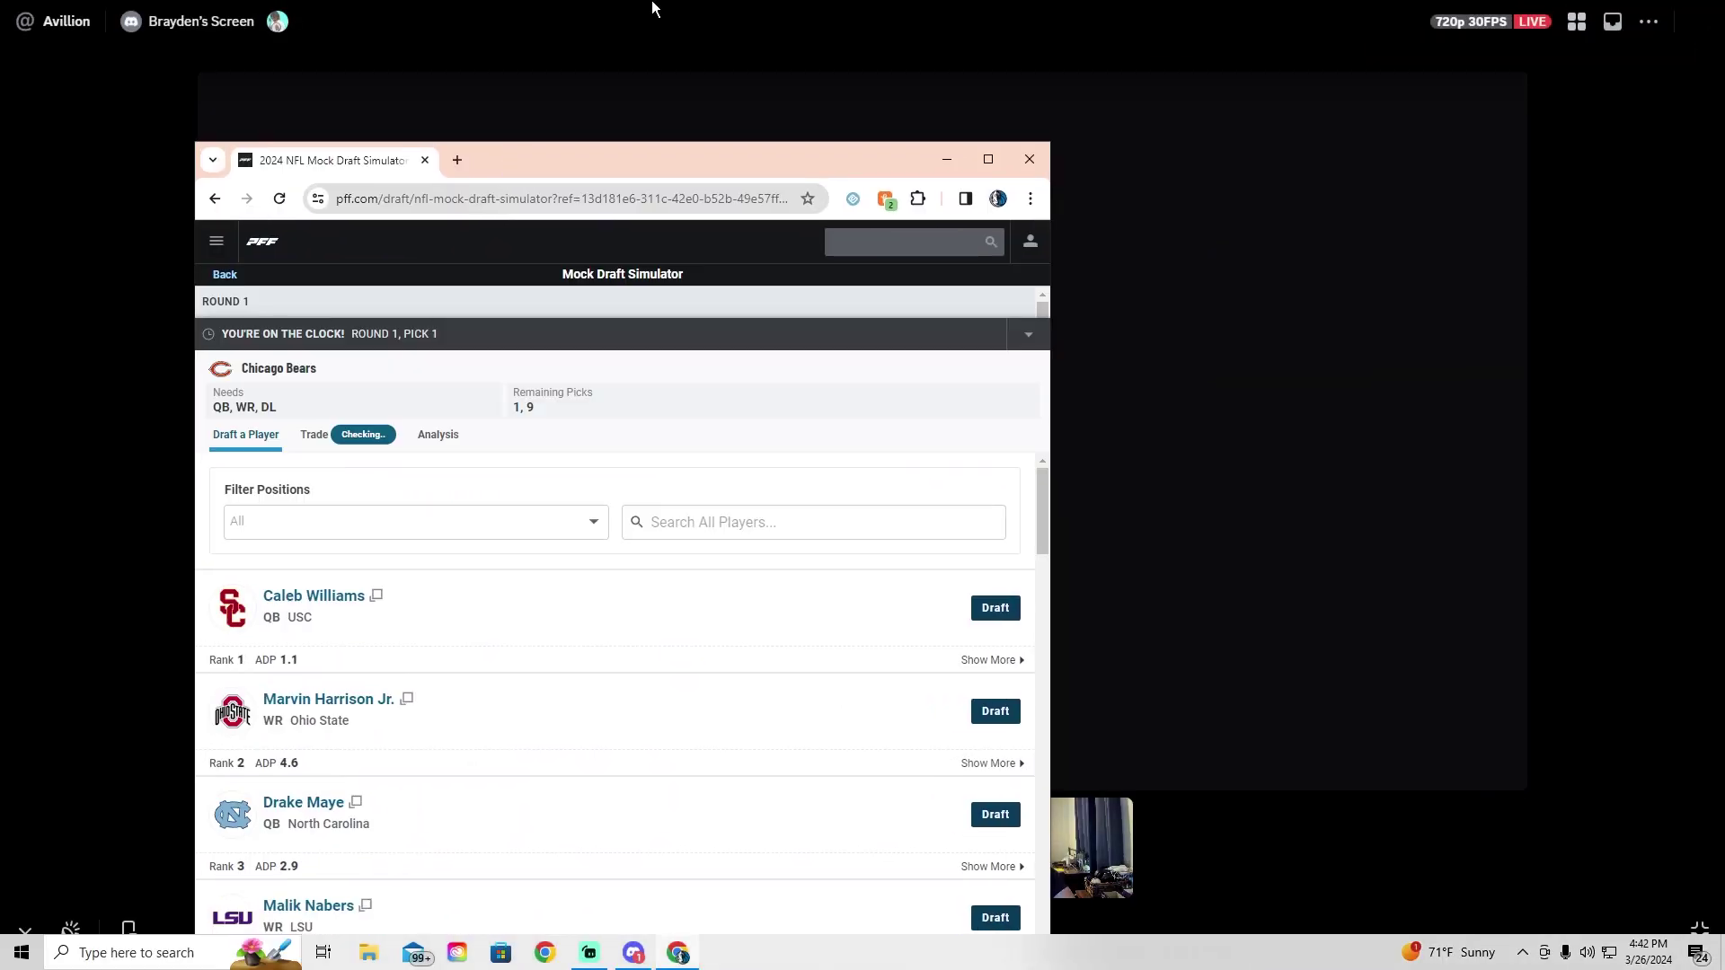
key(alt+Tab)
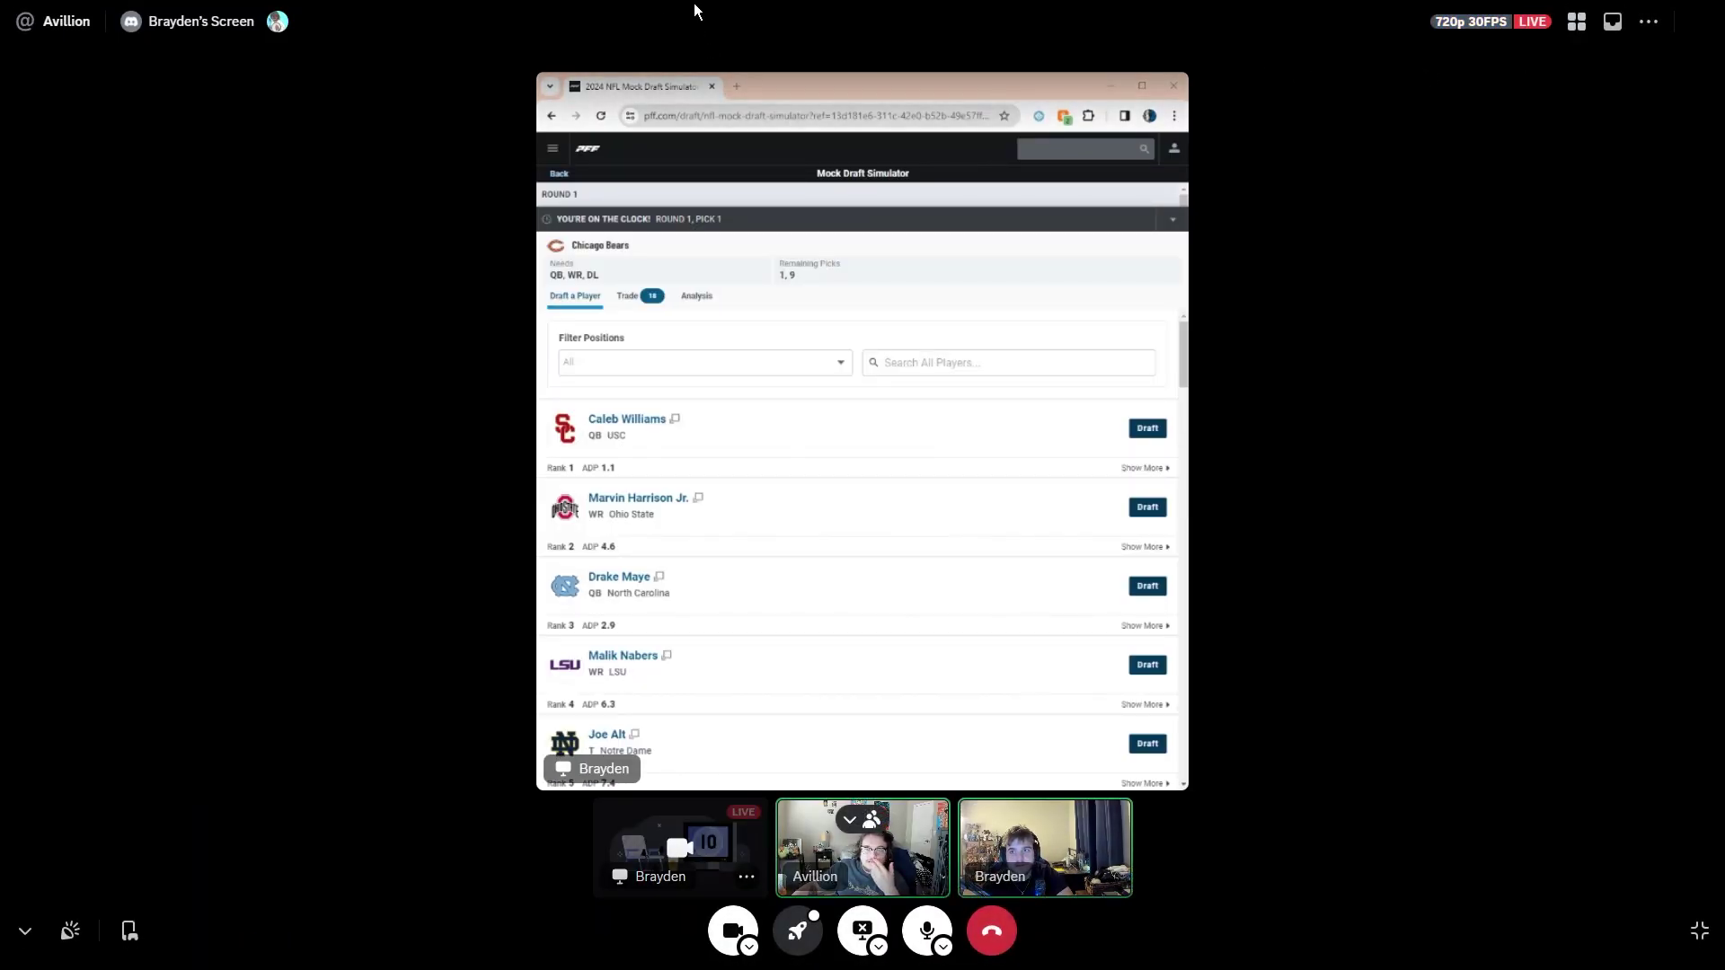
drag(893, 30, 1283, 58)
drag(433, 36, 880, 51)
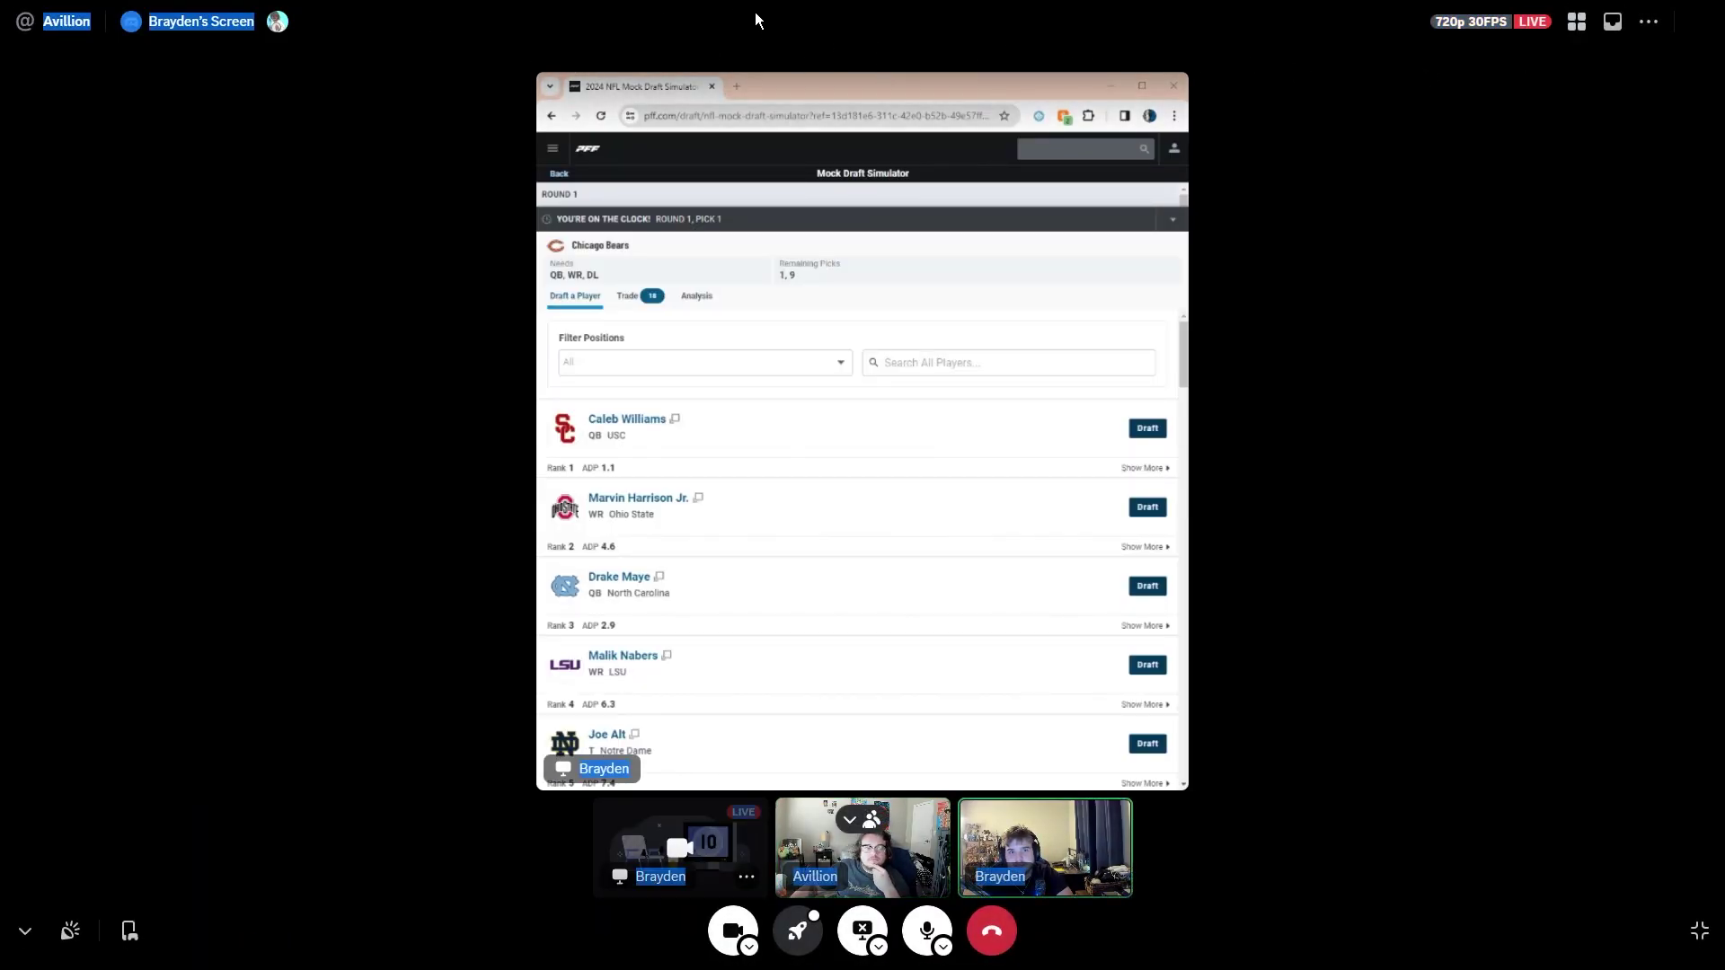
click(1698, 934)
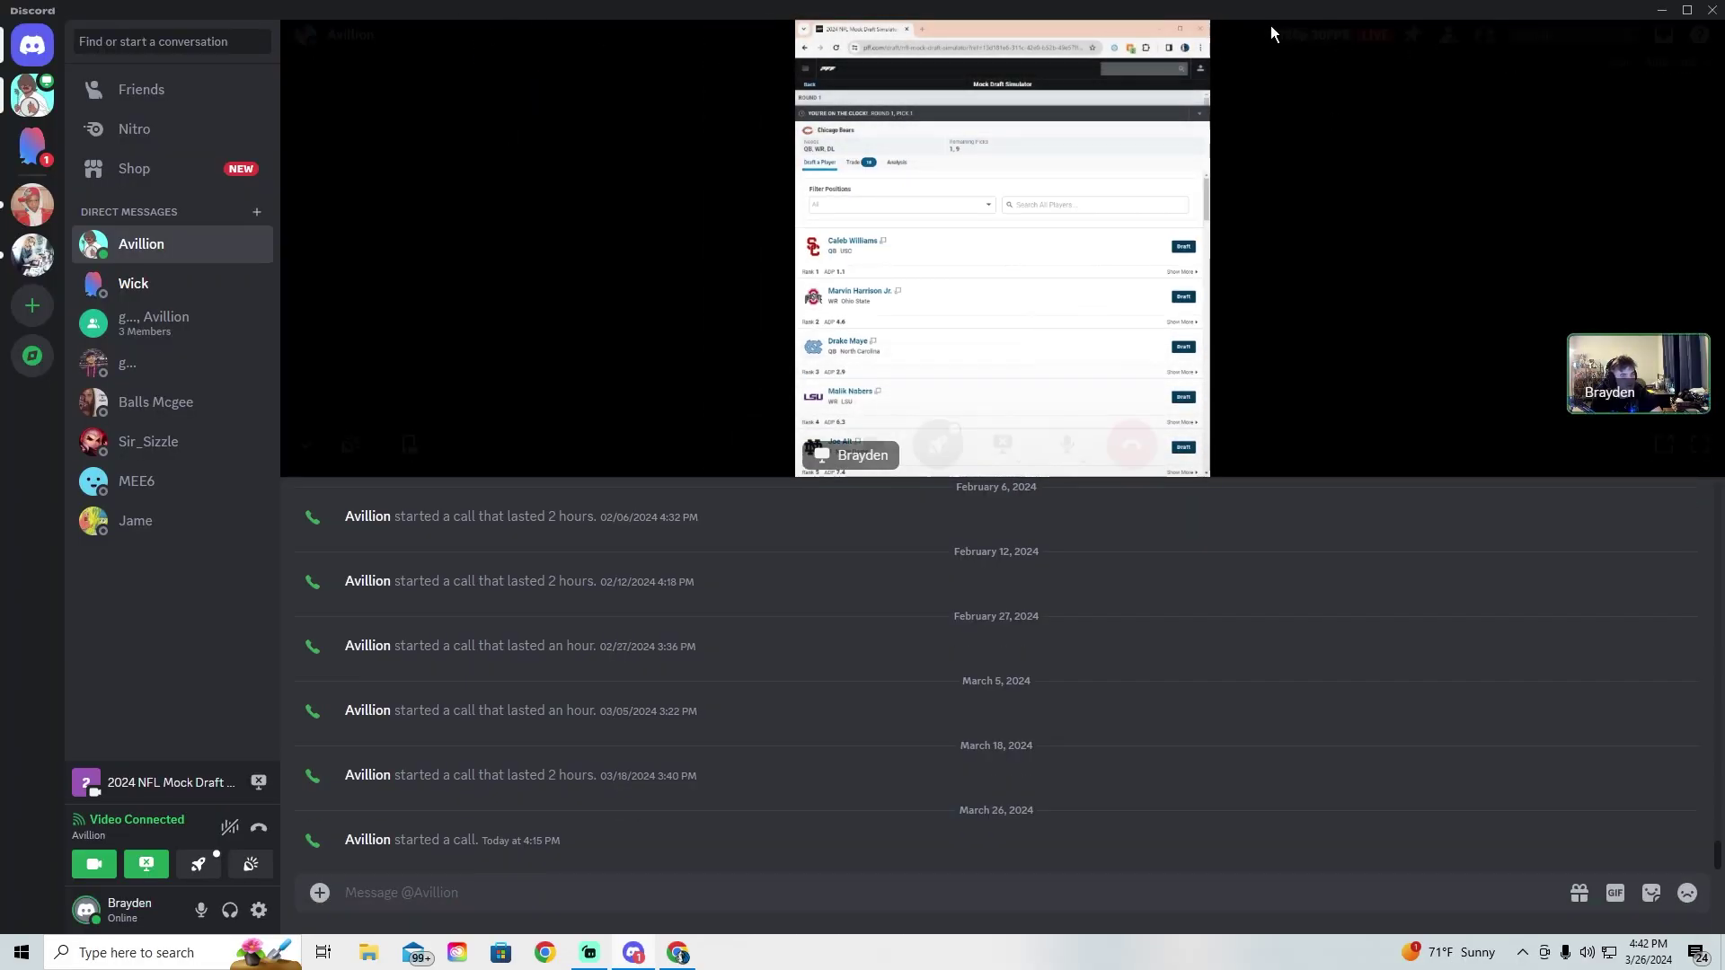
Step: Minimize Discord and maximize the browser window showing the mock draft simulator
double_click(763, 9)
click(1661, 21)
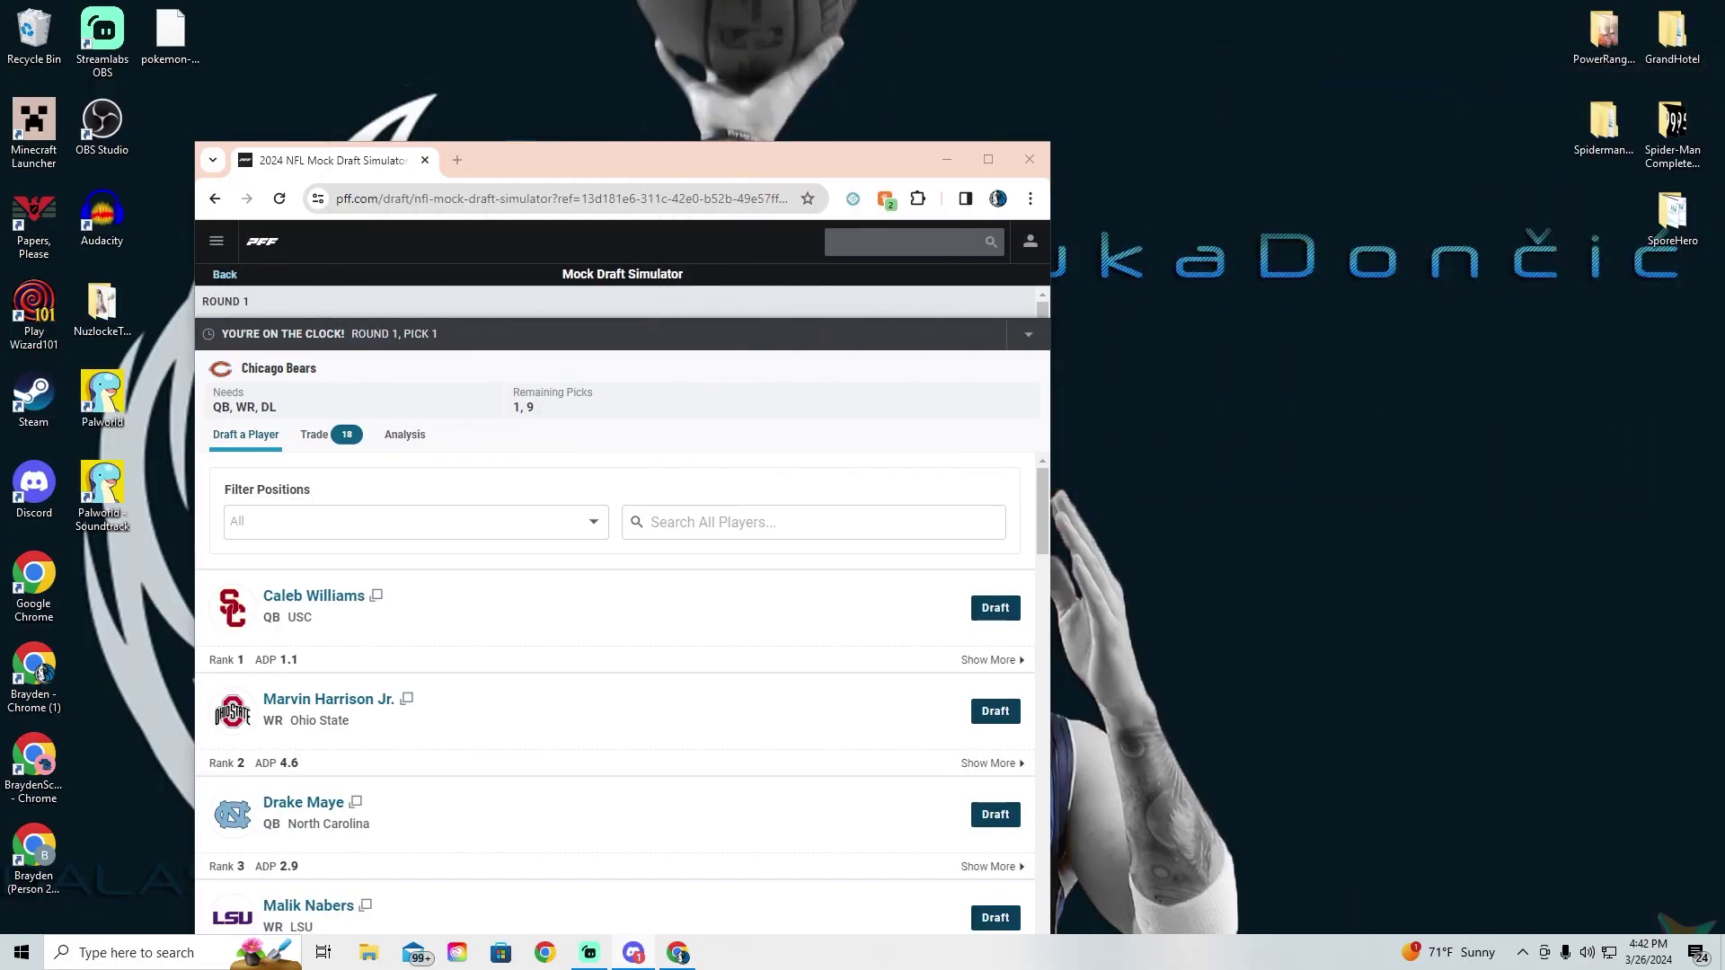
double_click(721, 159)
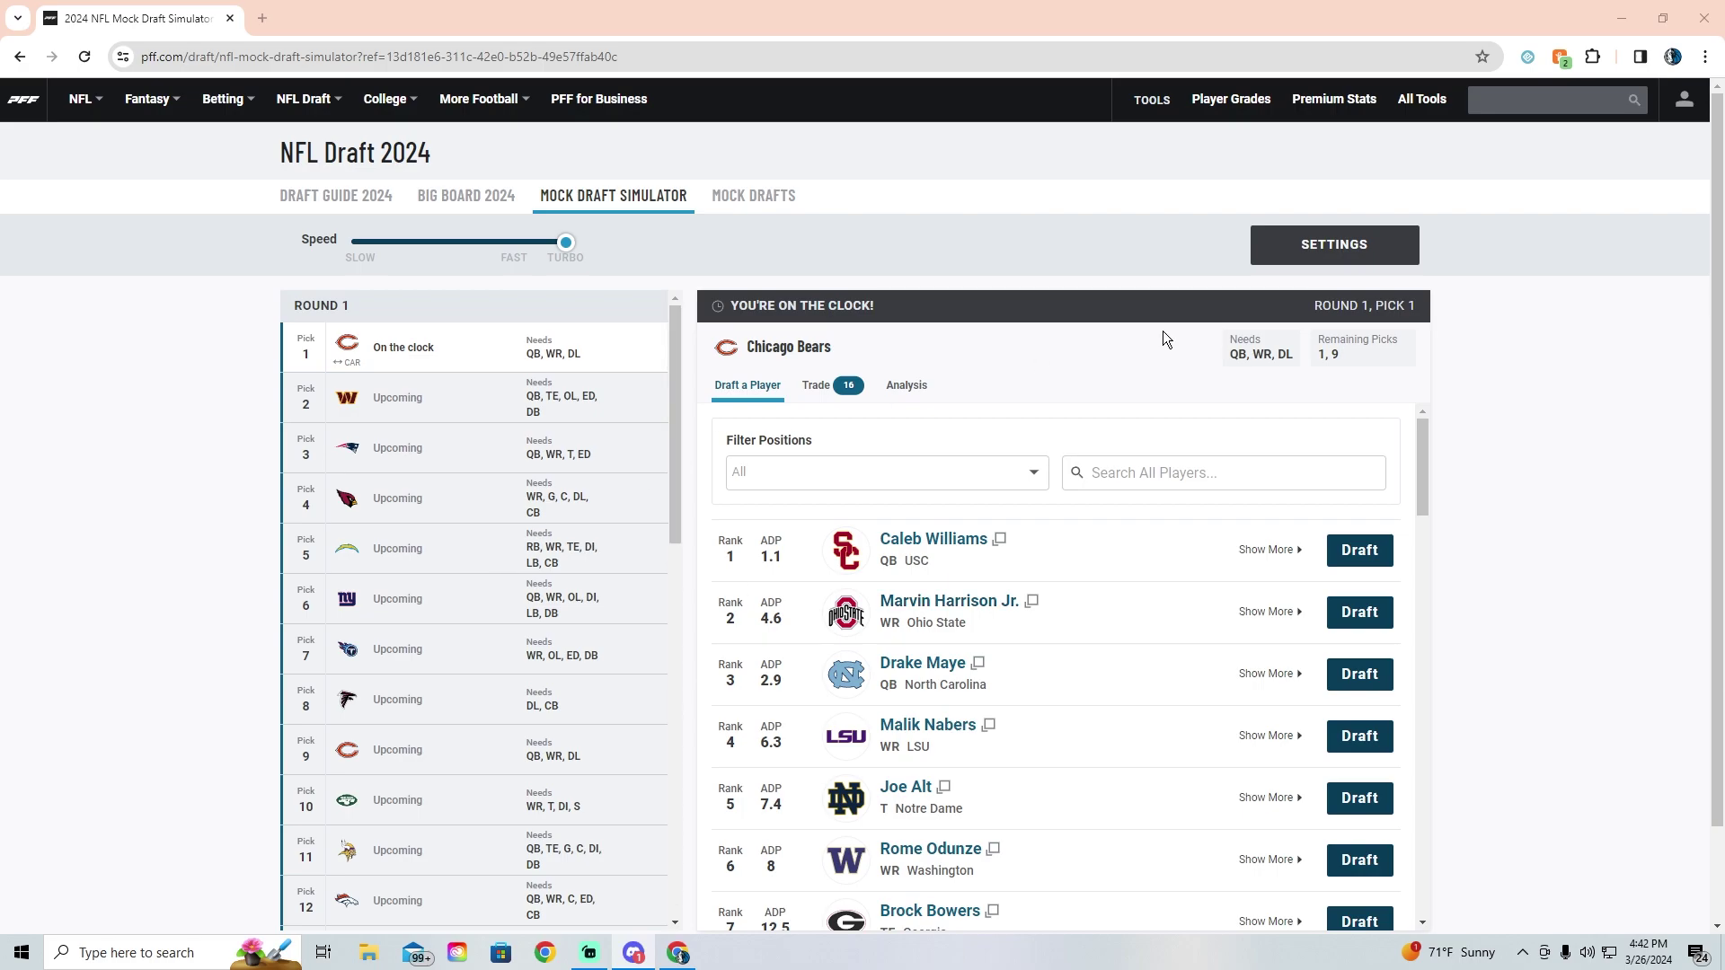
Step: Draft Caleb Williams for the Chicago Bears at pick 1, and filter to QB to draft Drake Maye for the Washington Commanders at pick 2
scroll(1638, 295, down, 1)
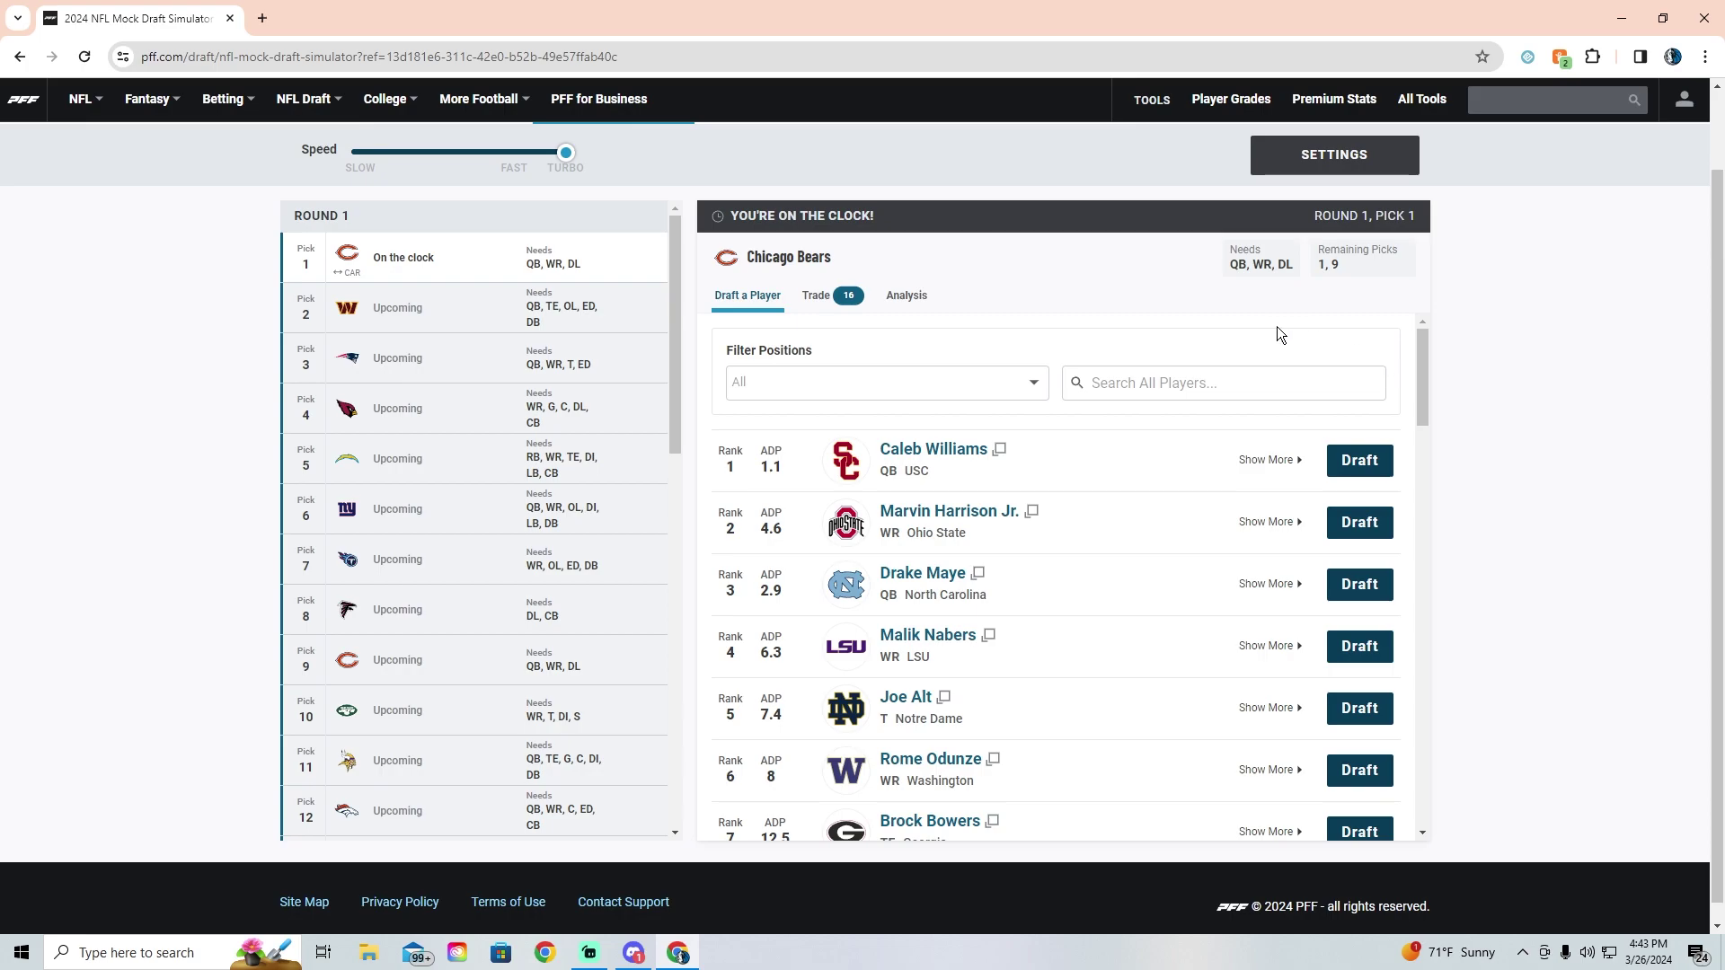
click(1358, 462)
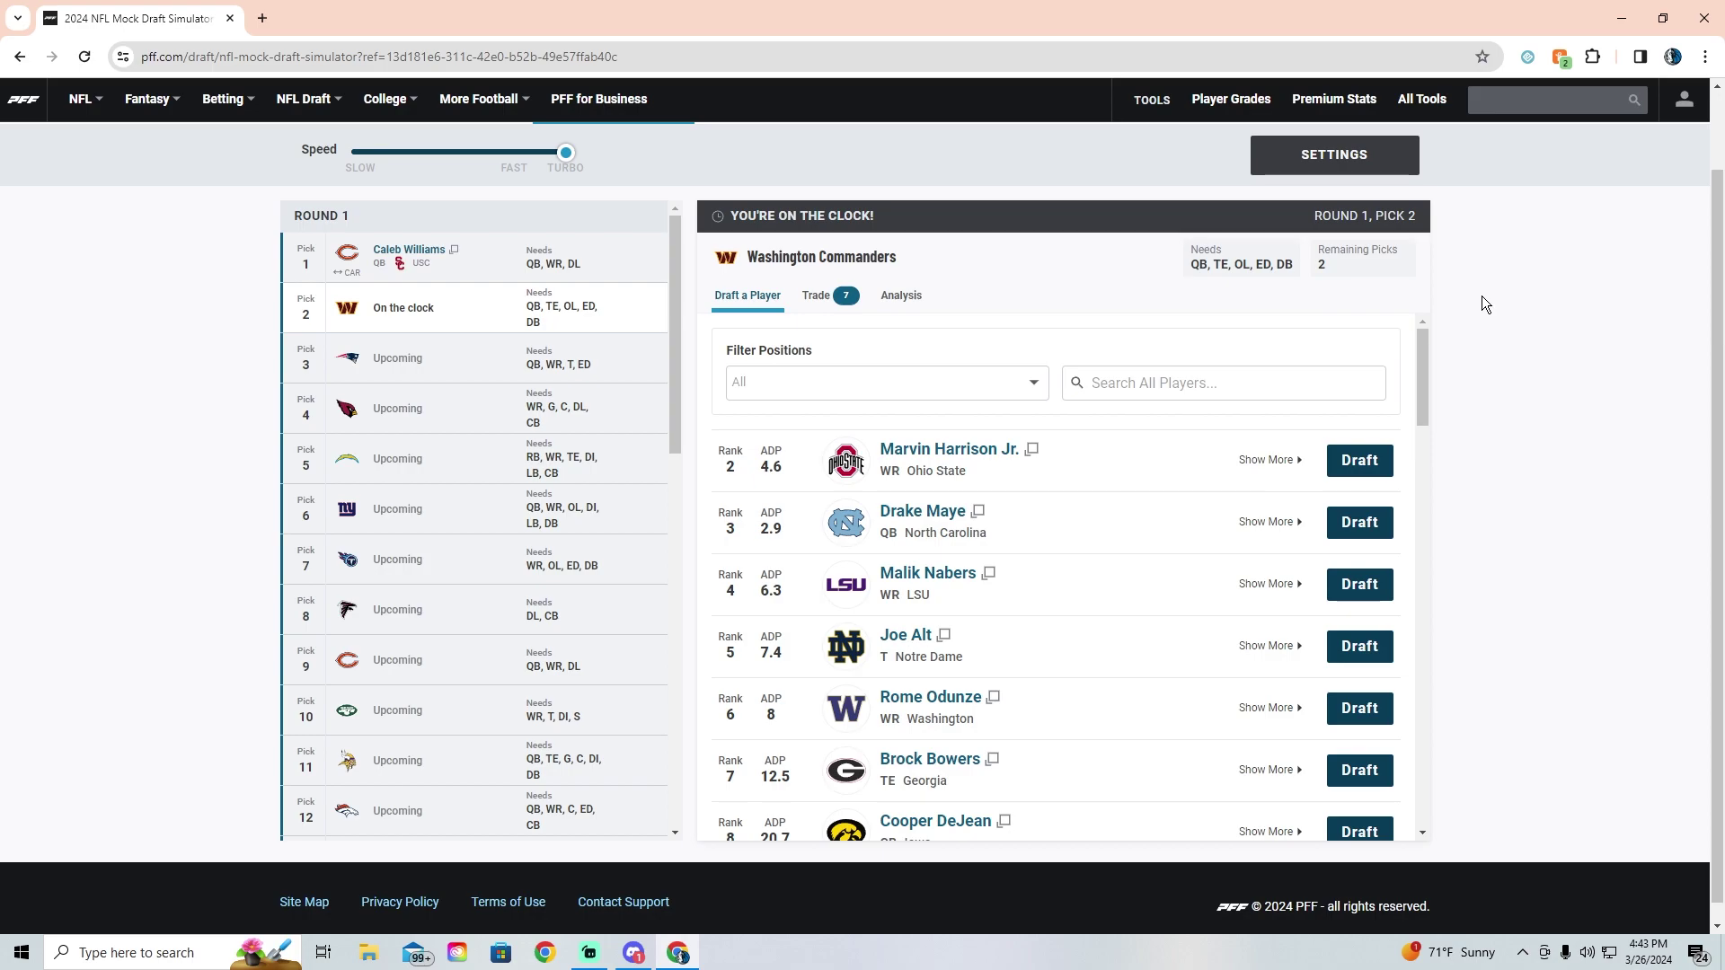
click(1018, 385)
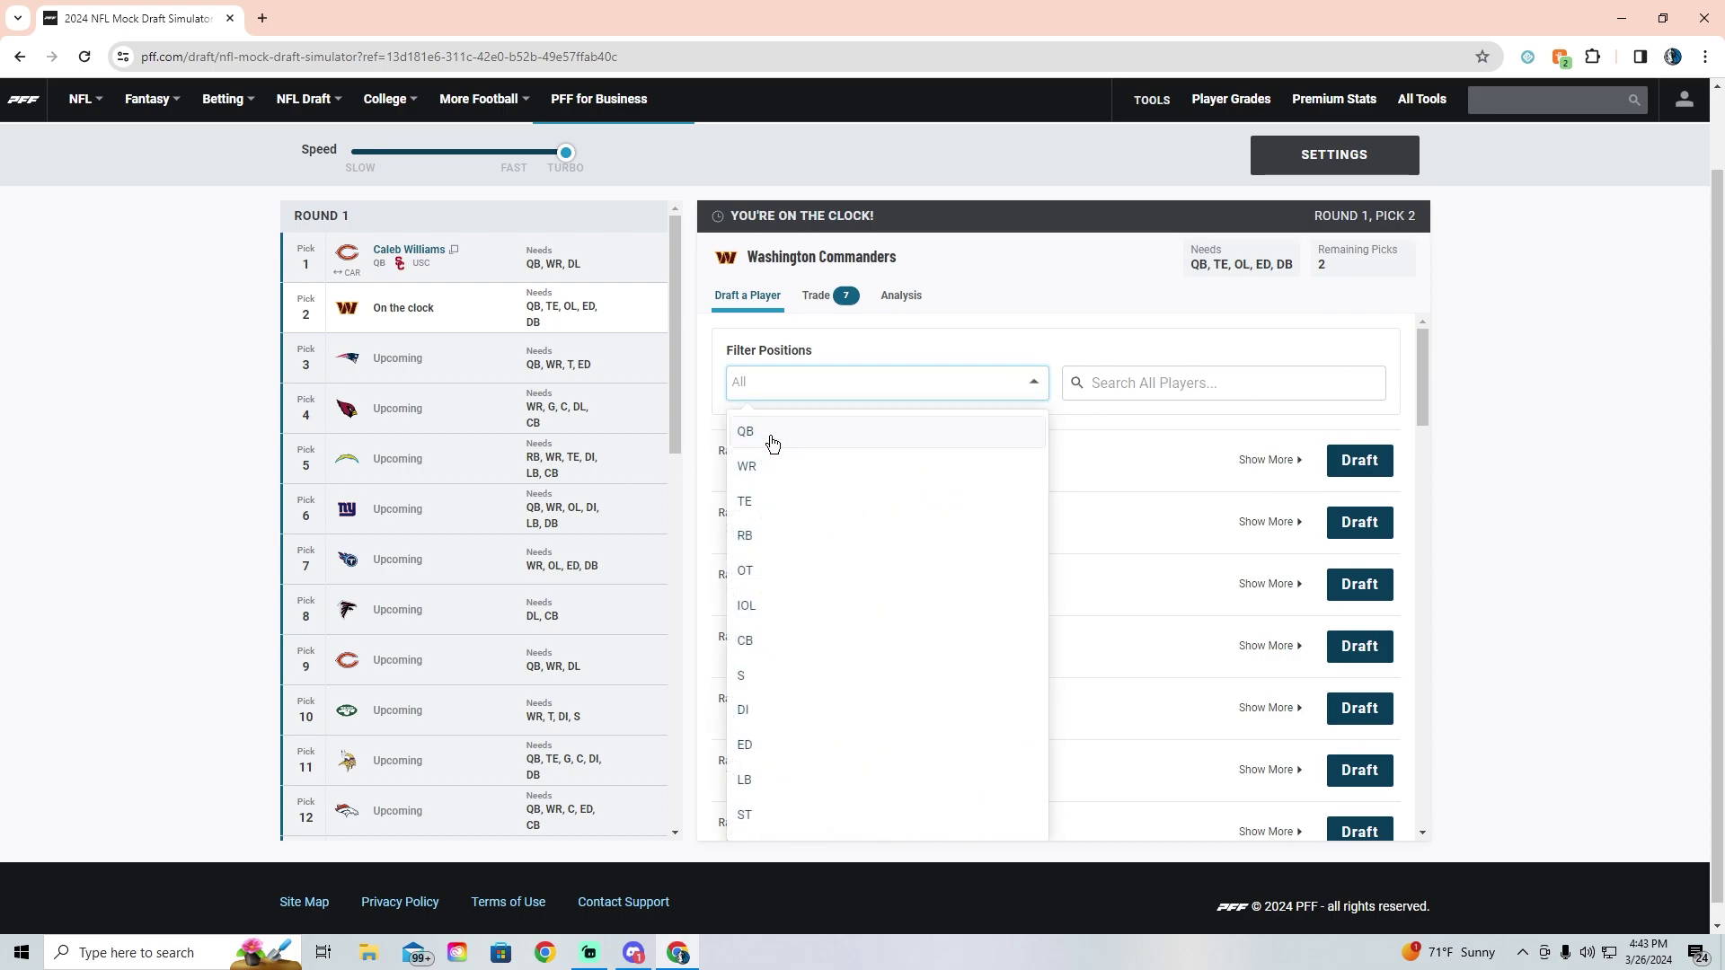
click(764, 433)
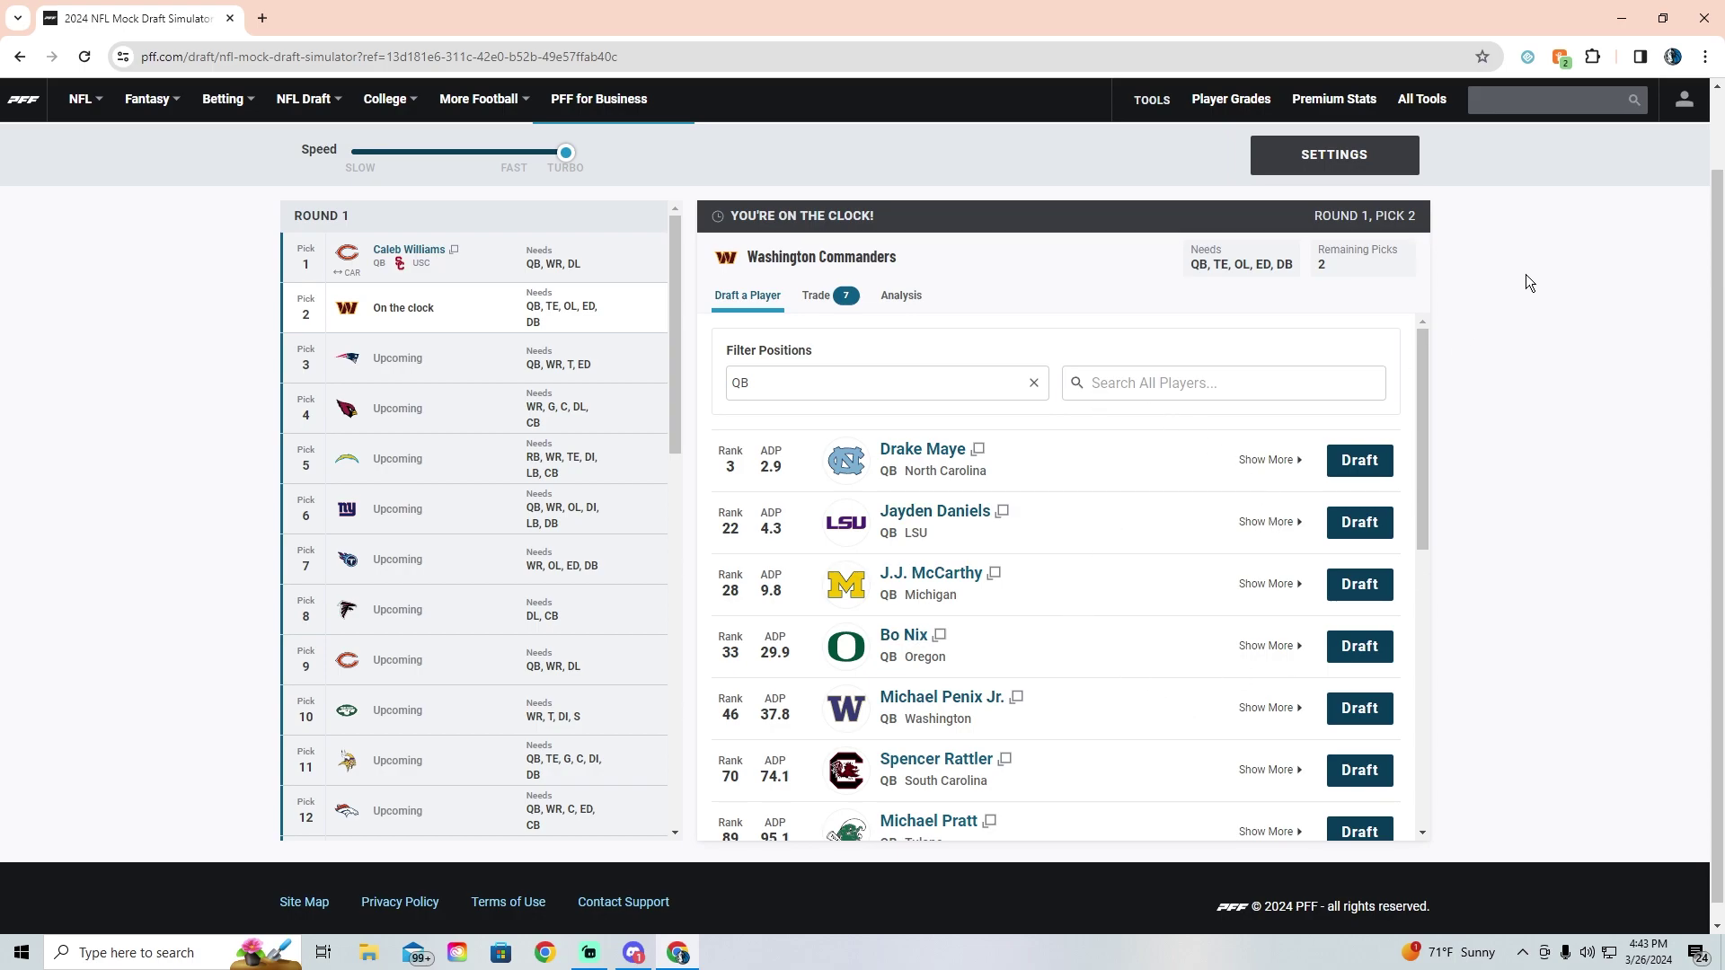
scroll(1534, 282, up, 1)
scroll(1535, 282, down, 1)
click(1360, 460)
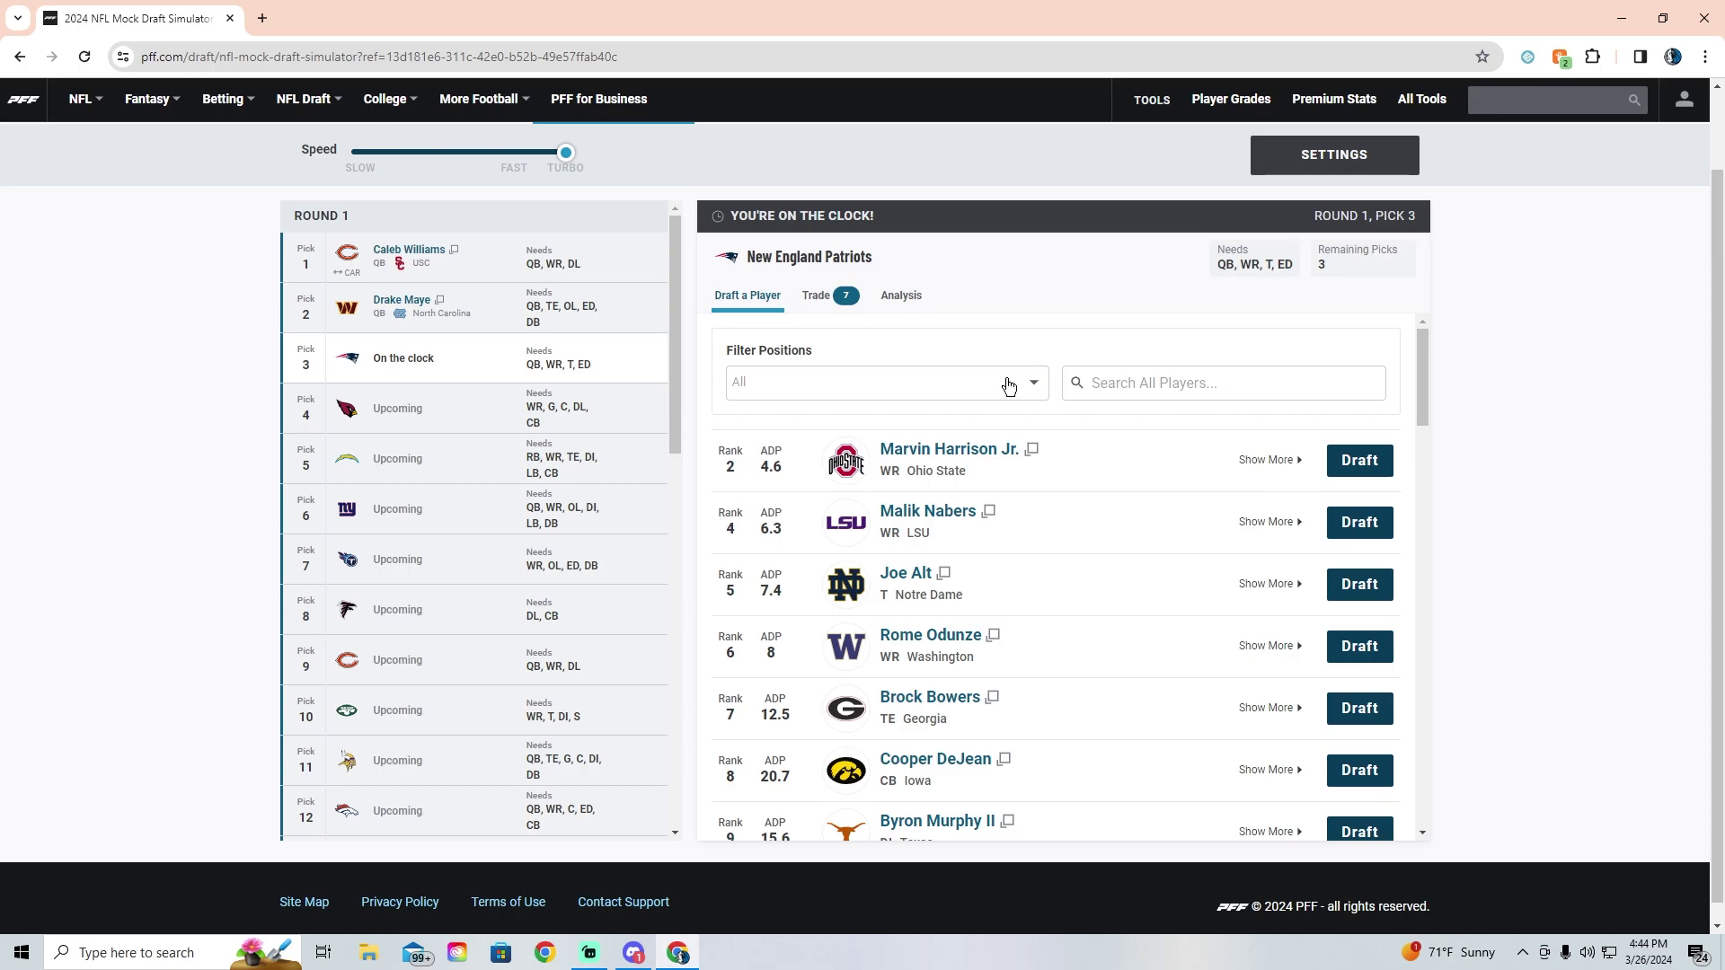
Step: Filter to QB and draft Jayden Daniels for the New England Patriots, and draft Marvin Harrison Jr. for the Arizona Cardinals
click(976, 379)
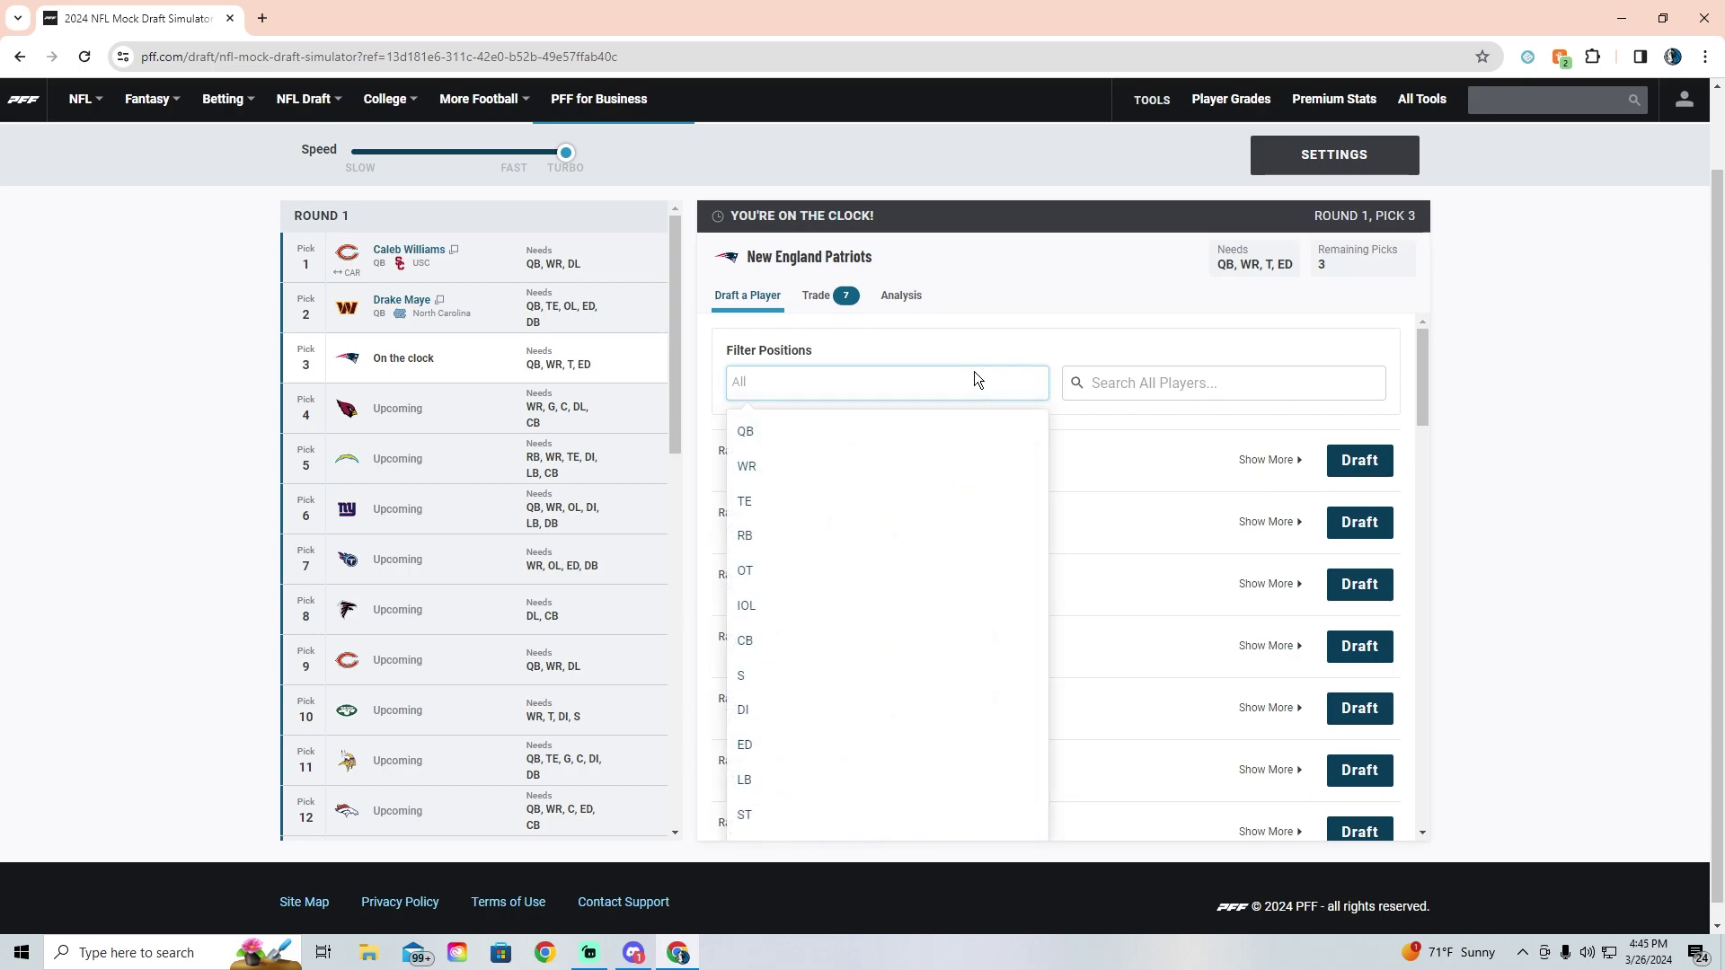
click(782, 447)
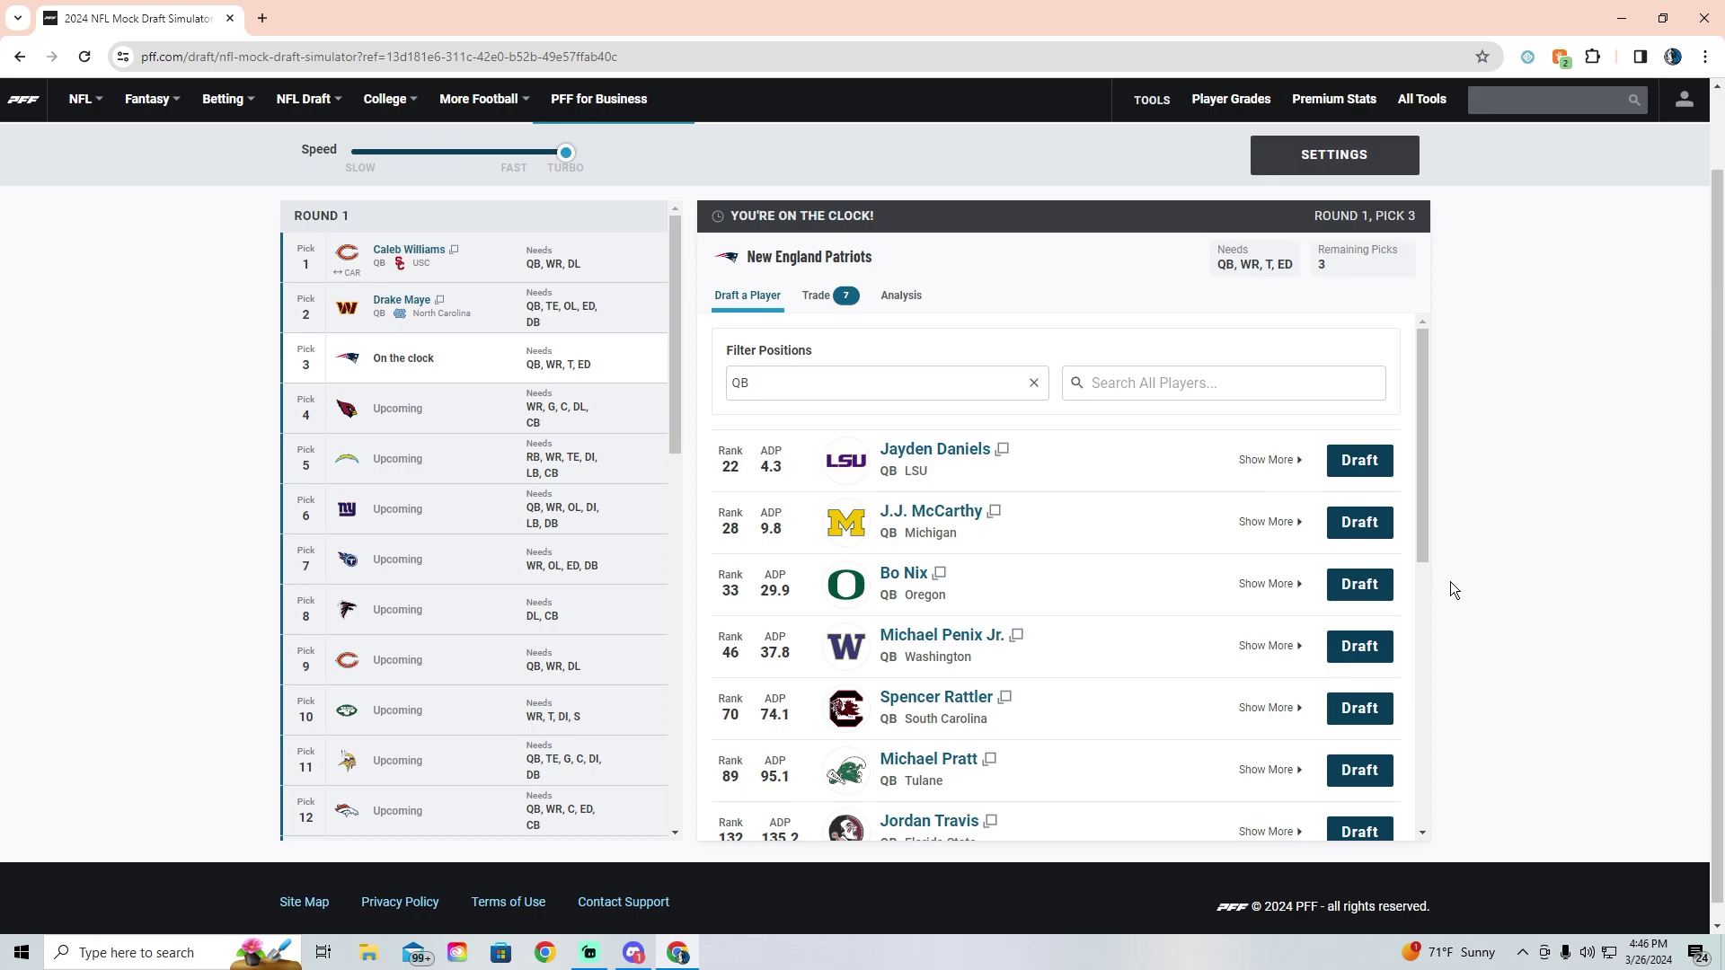
mouse_move(1350, 270)
mouse_down()
mouse_move(1319, 262)
mouse_move(1318, 240)
mouse_move(1318, 270)
mouse_up()
click(1337, 272)
scroll(1042, 305, down, 1)
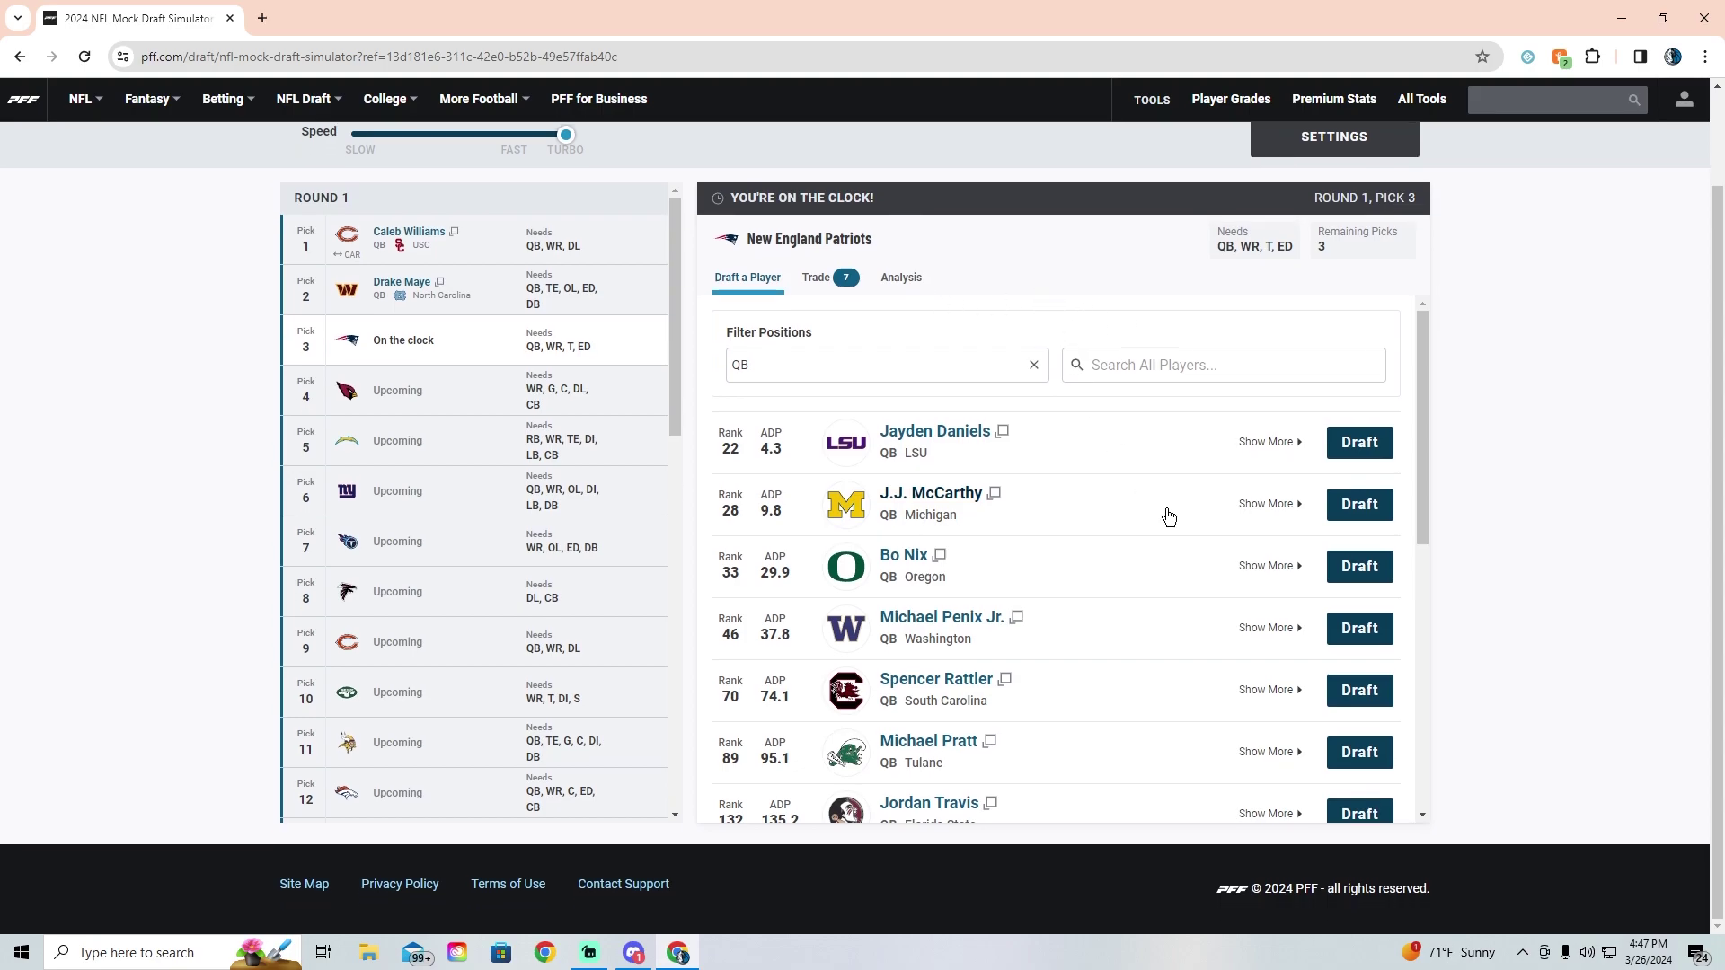
scroll(1167, 512, down, 2)
scroll(1032, 493, up, 2)
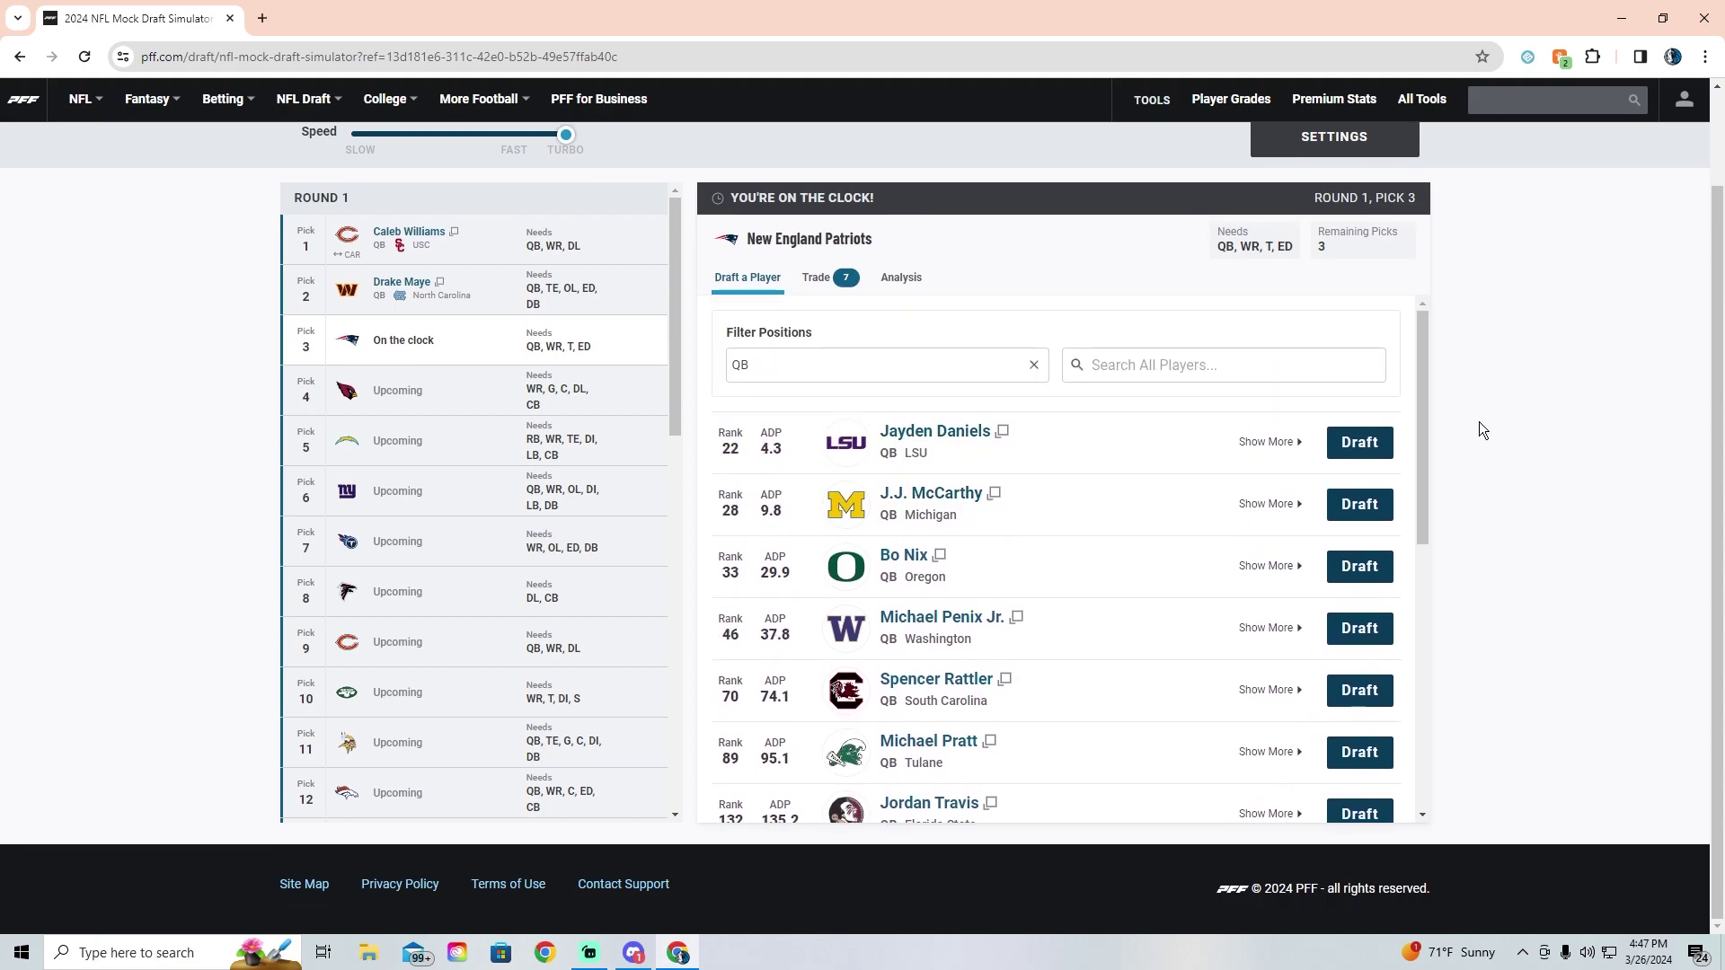
click(1360, 434)
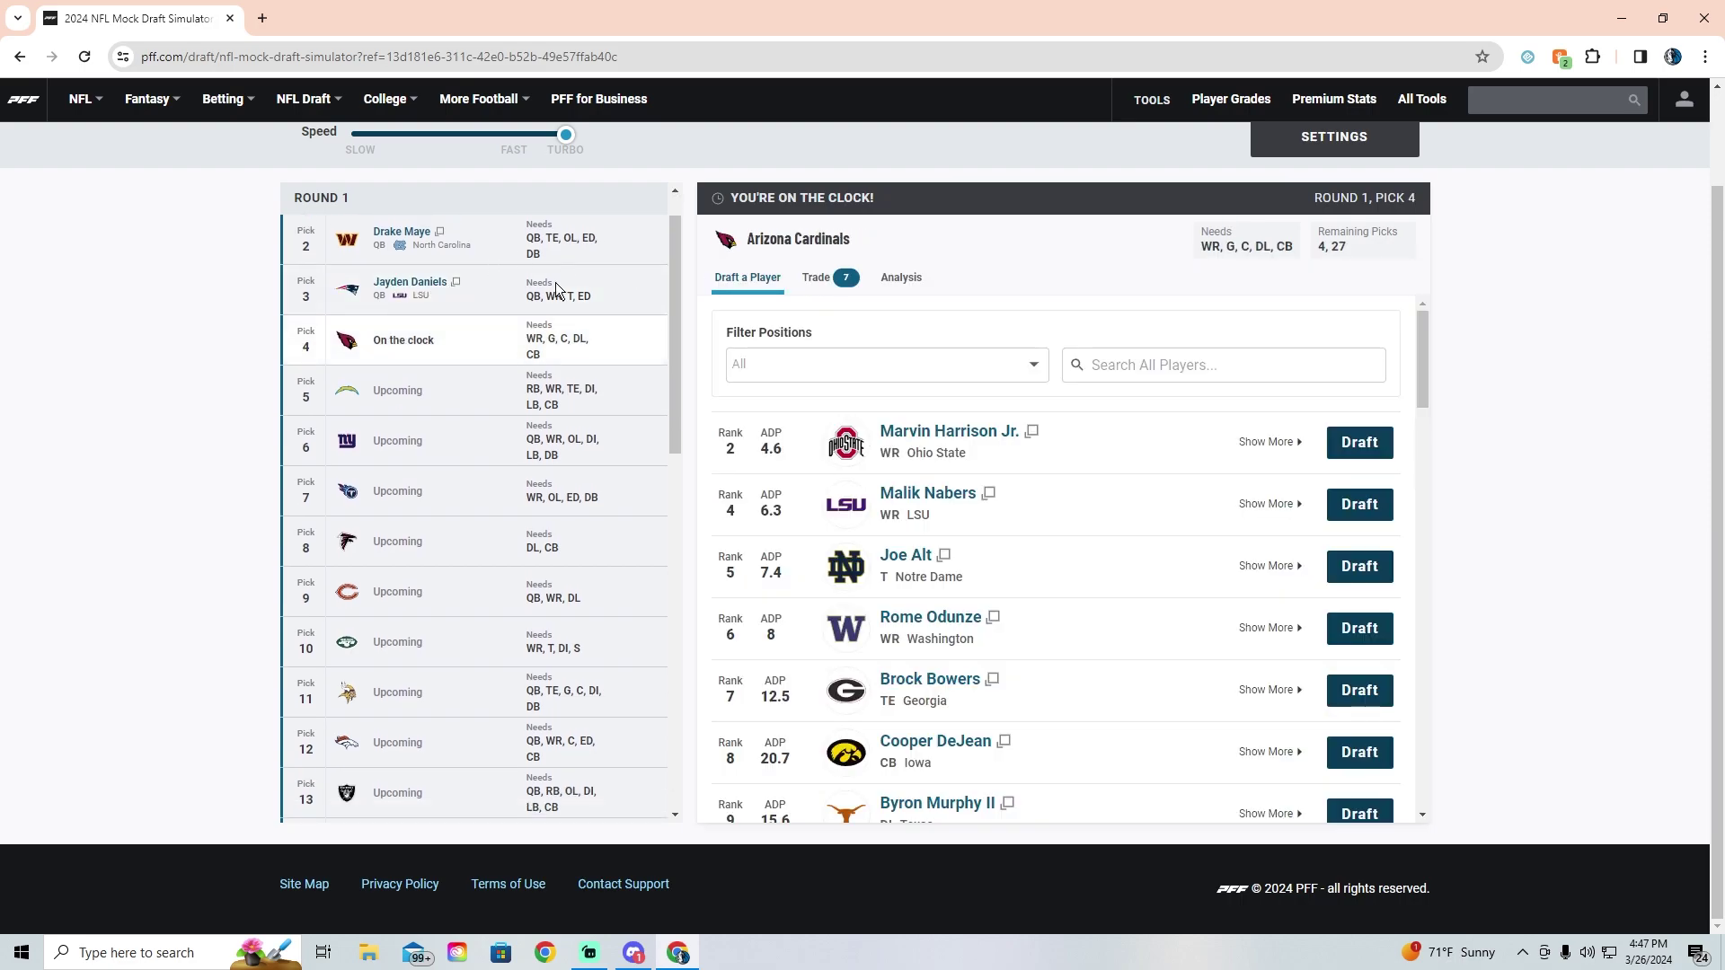
scroll(515, 333, up, 2)
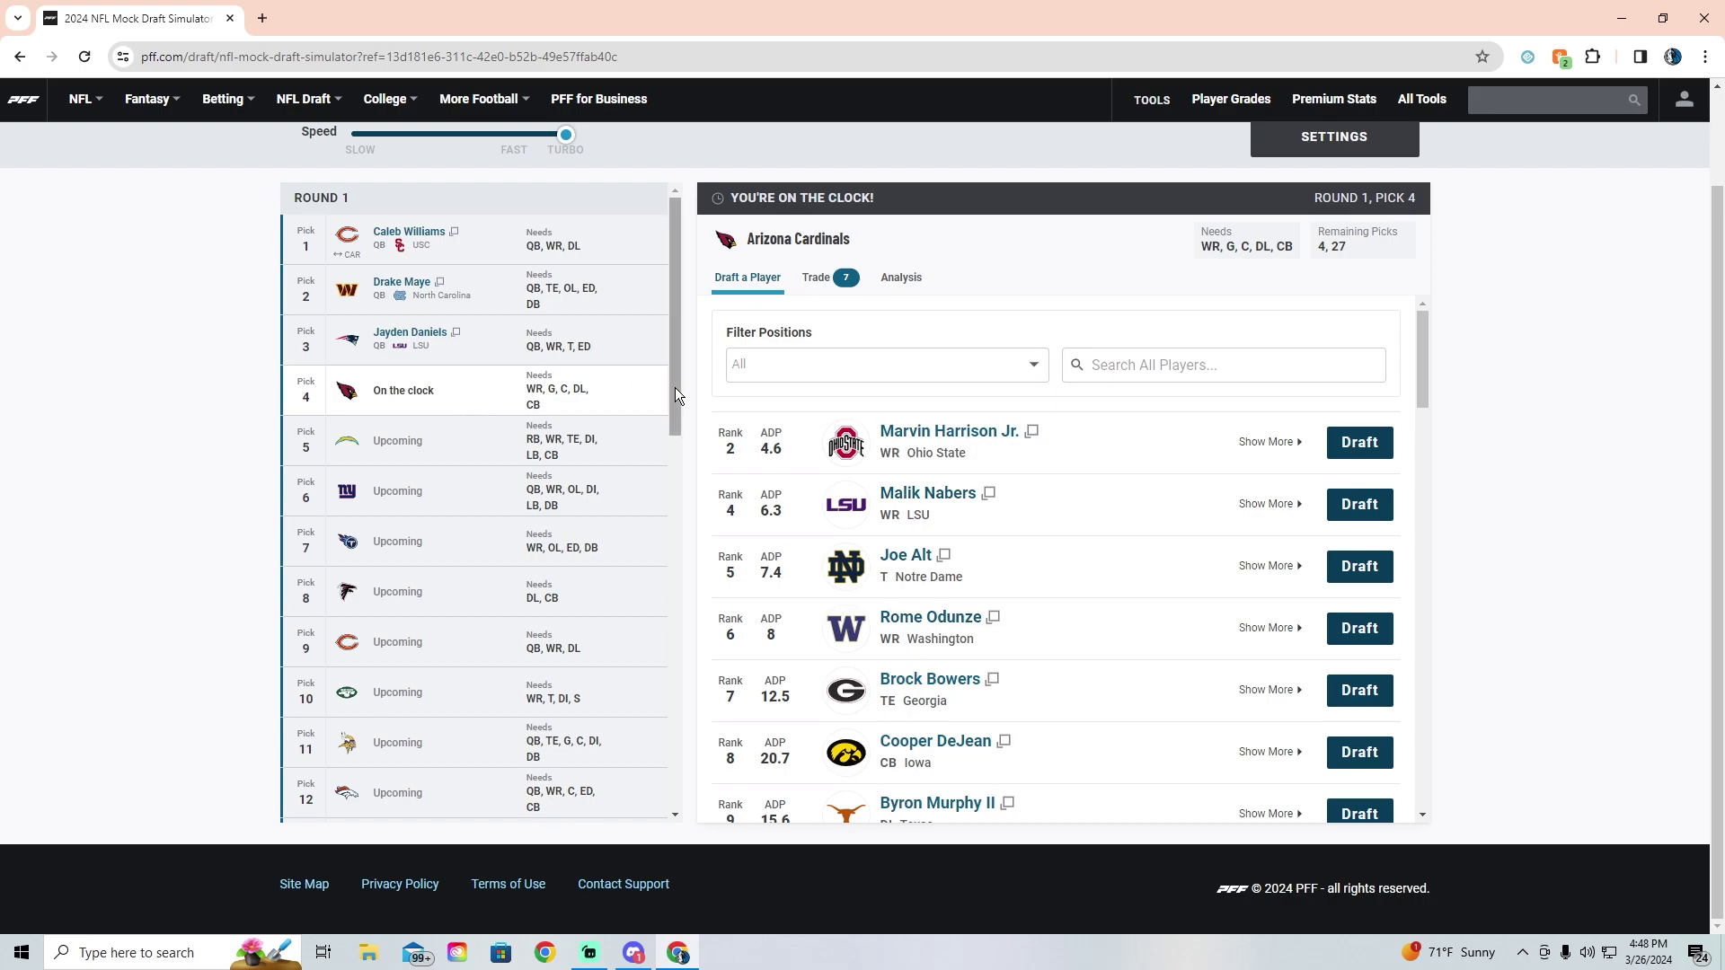
click(1376, 454)
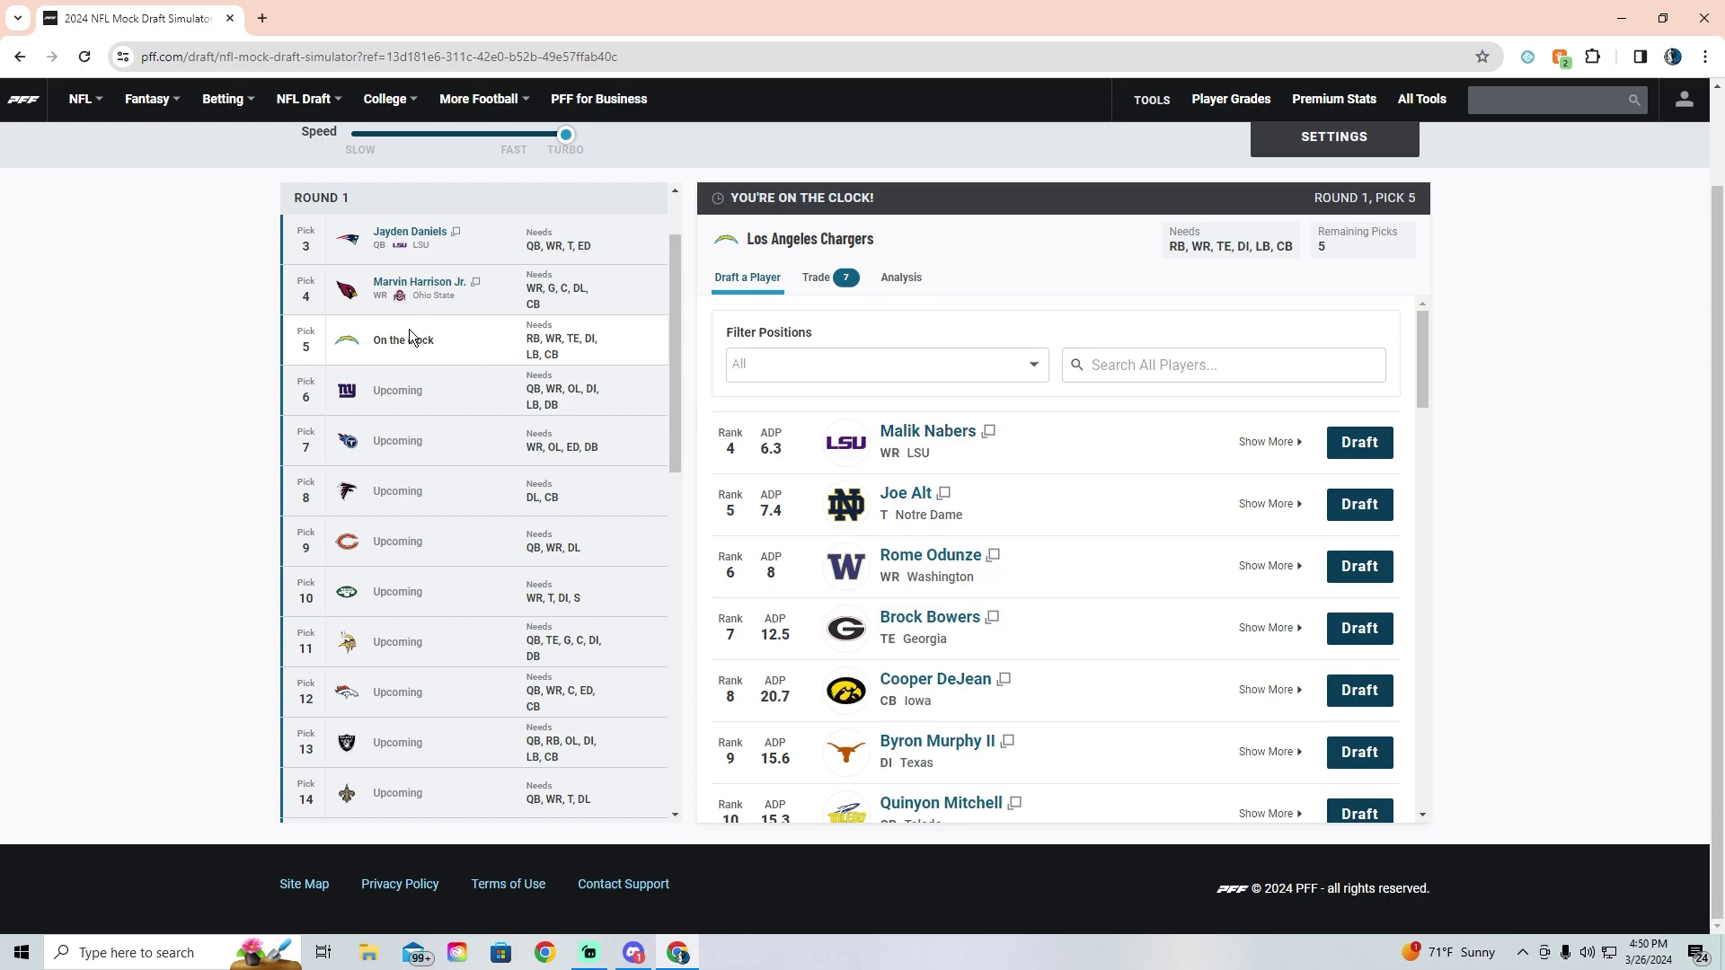
Step: Trade the Los Angeles Chargers' 2024 pick 5 to the Minnesota Vikings for 2024 picks 11 and 23
click(842, 283)
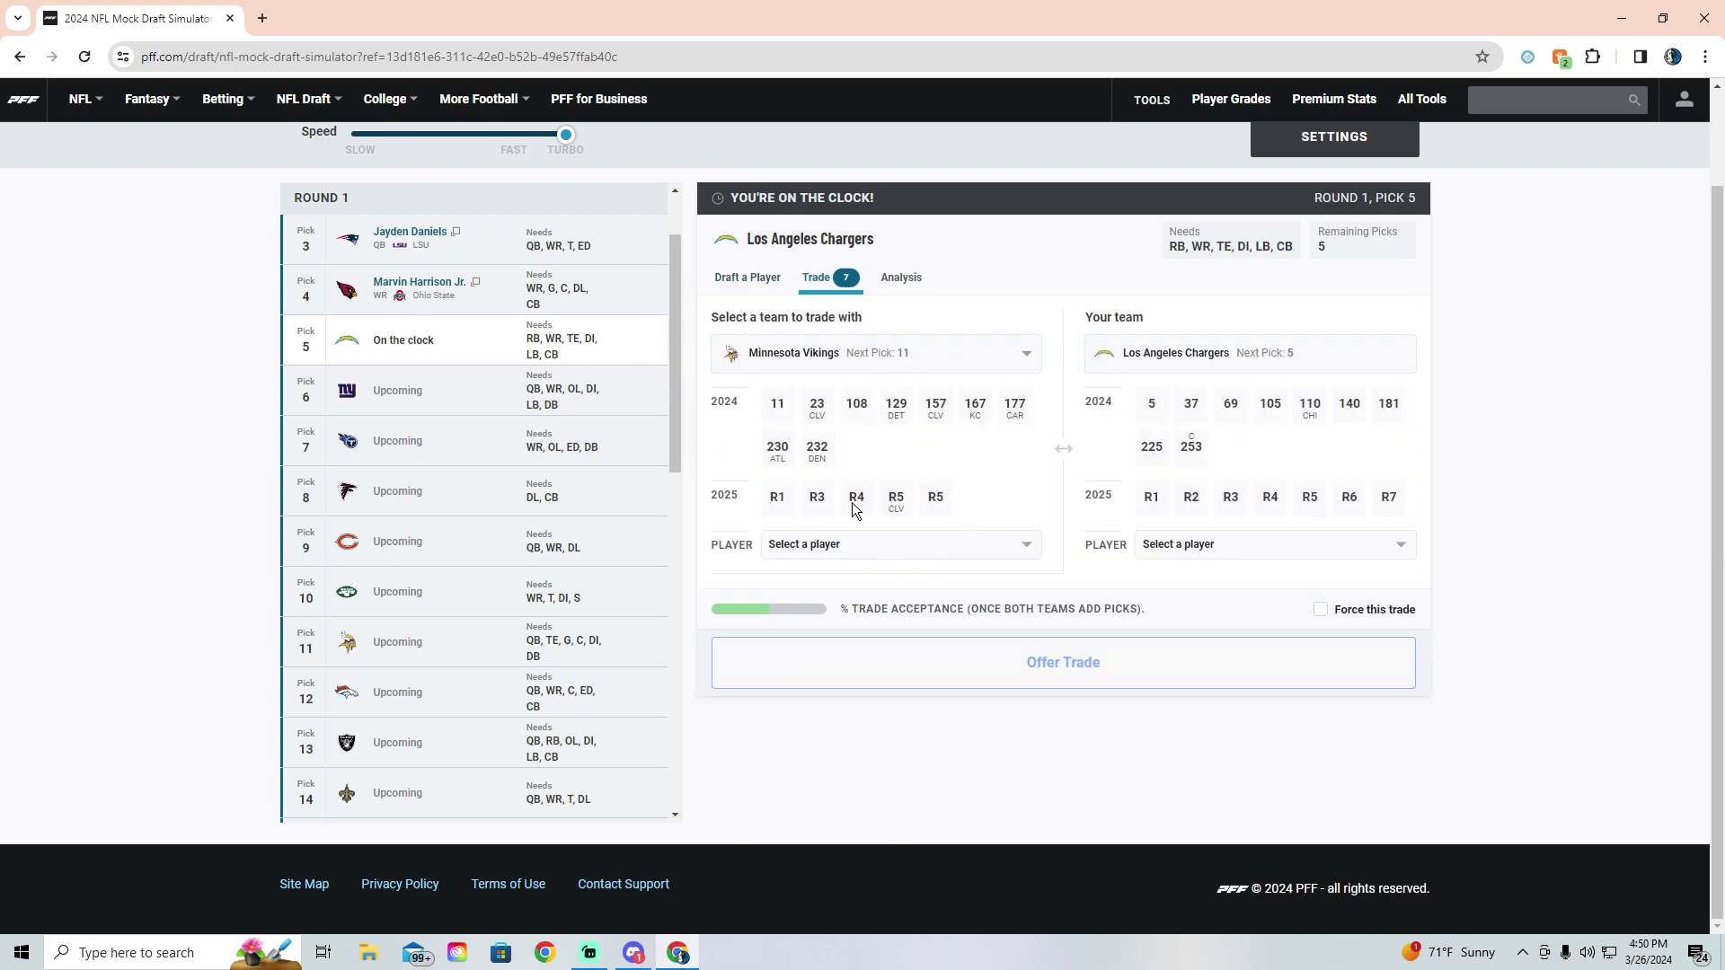
click(777, 412)
click(822, 416)
click(1152, 406)
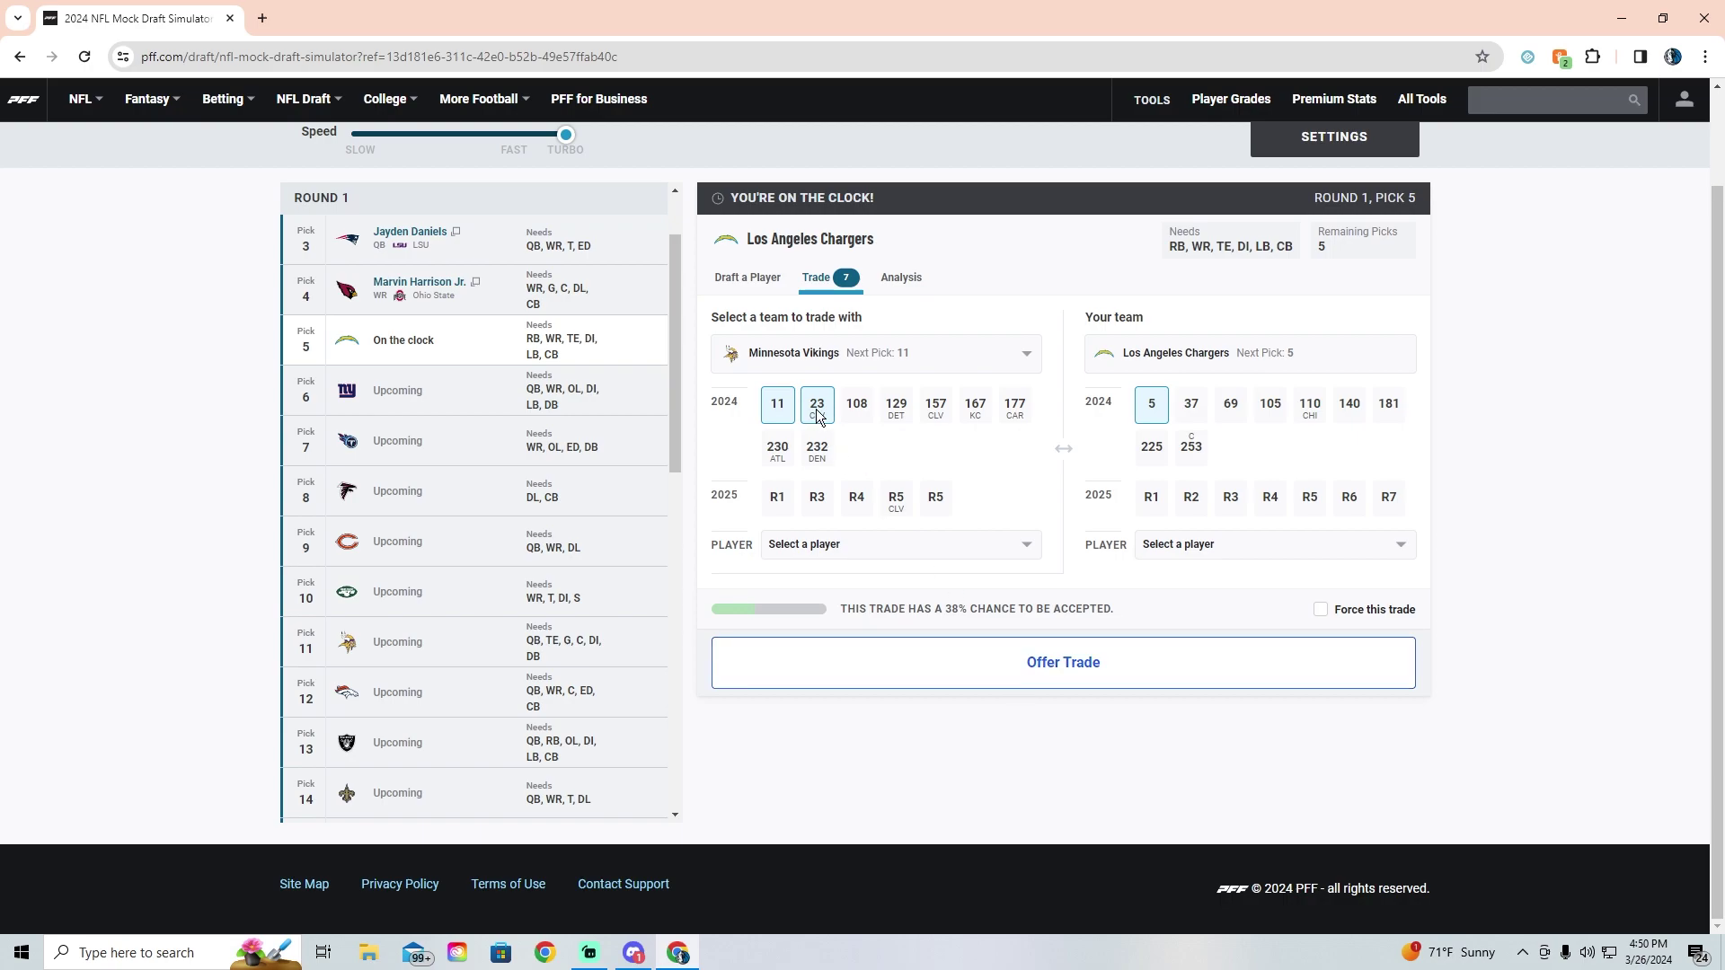
click(1053, 669)
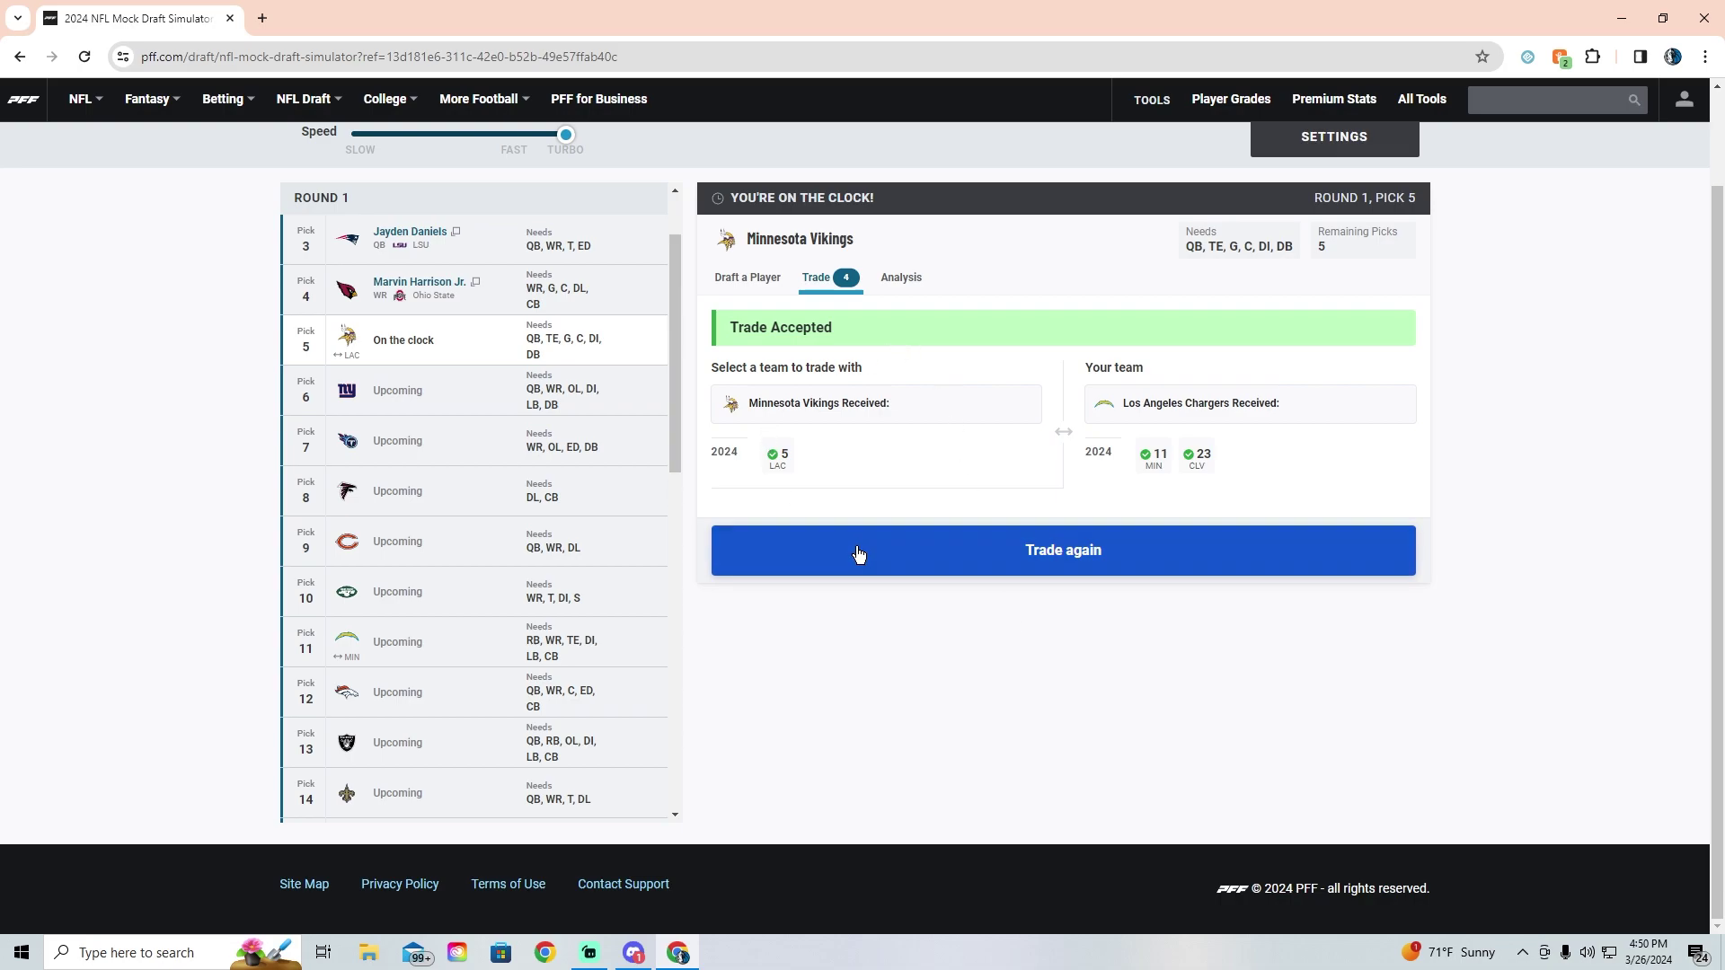
Step: Return to the player list, filter it to QB, and draft J.J. McCarthy for the Minnesota Vikings at pick 5
click(753, 279)
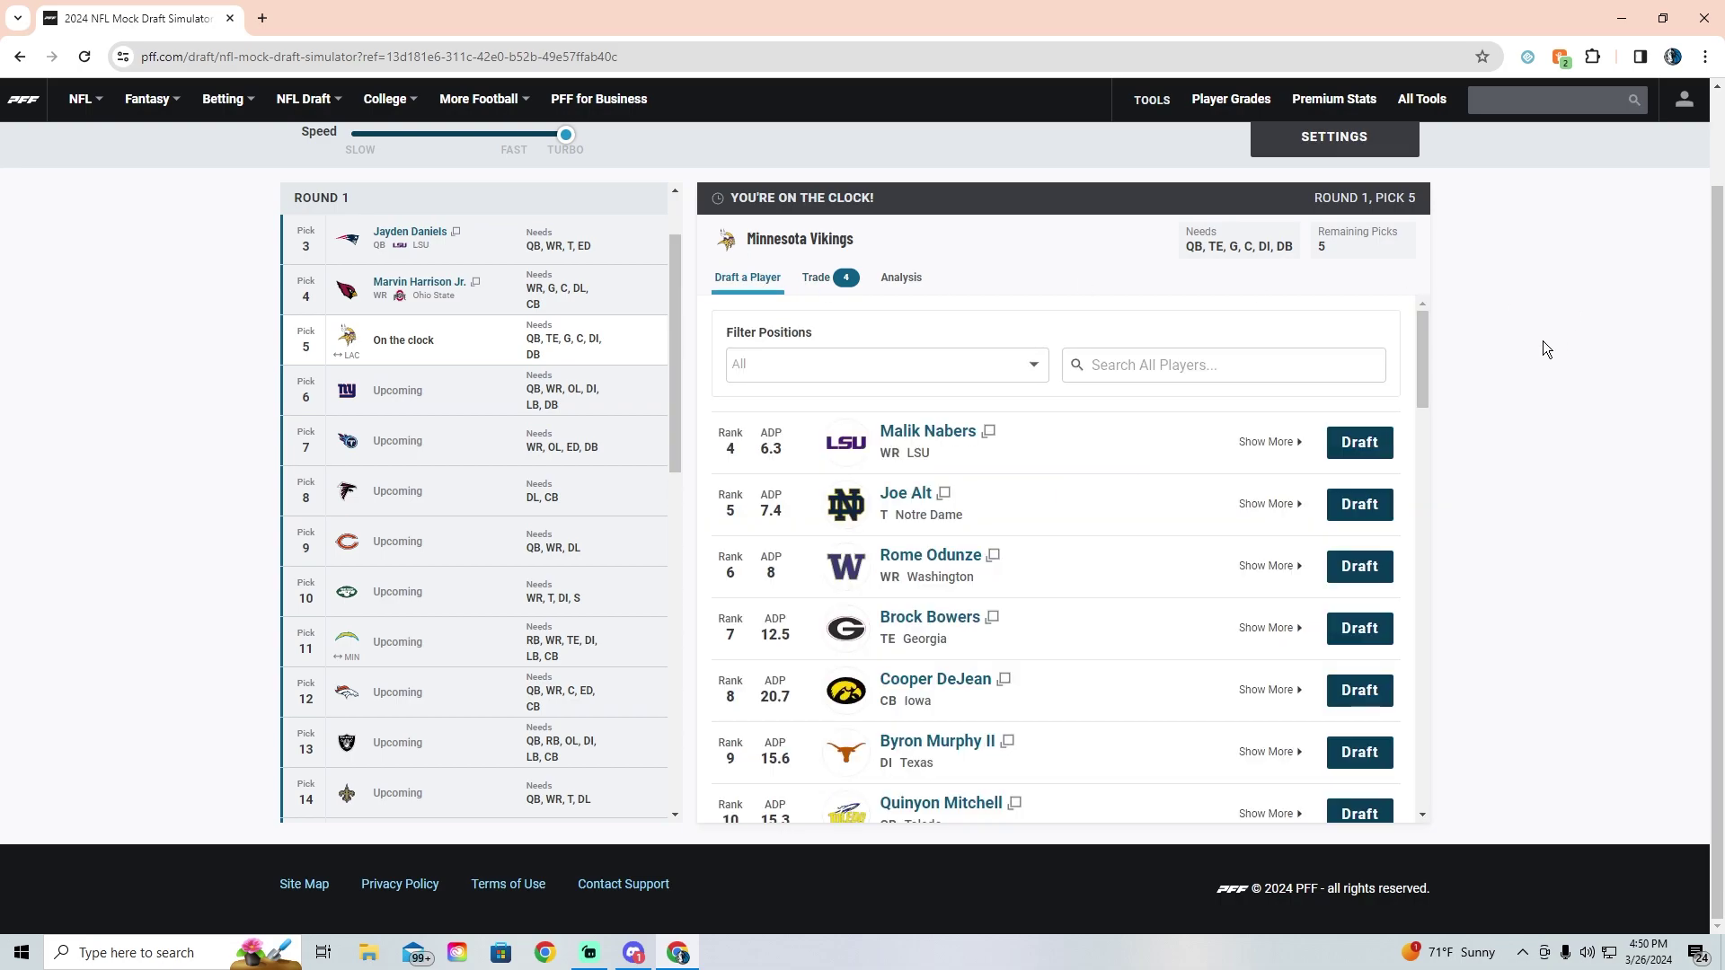
click(967, 366)
click(782, 406)
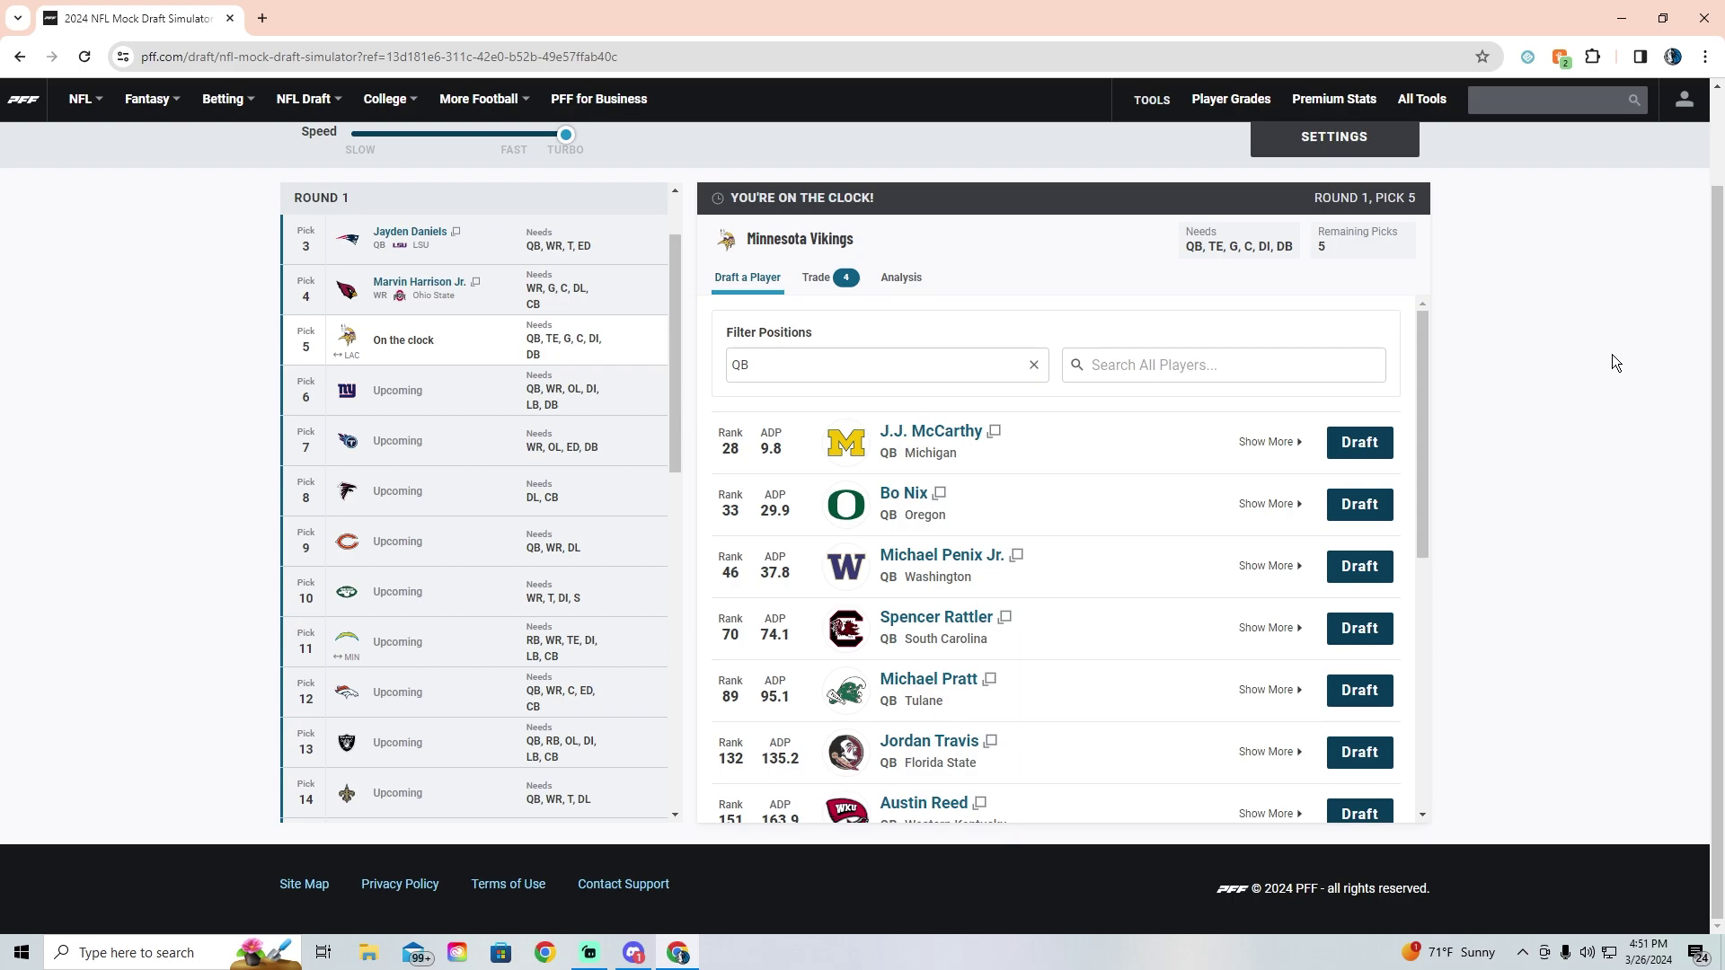
scroll(1028, 570, up, 1)
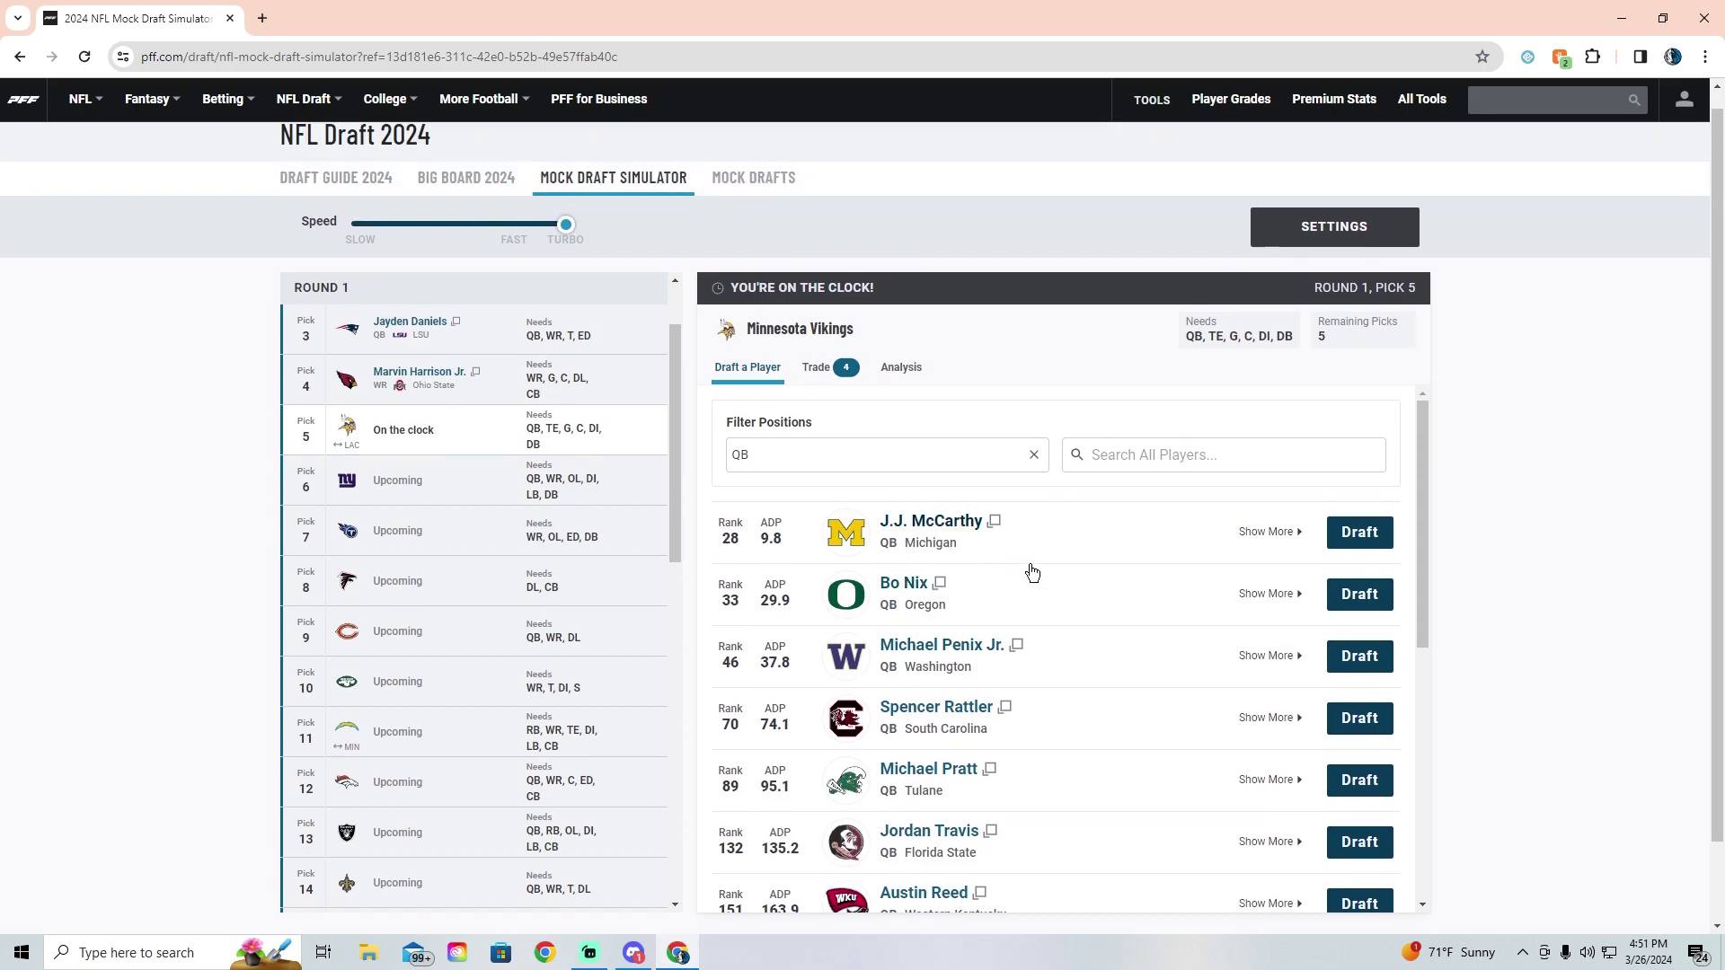
click(1359, 532)
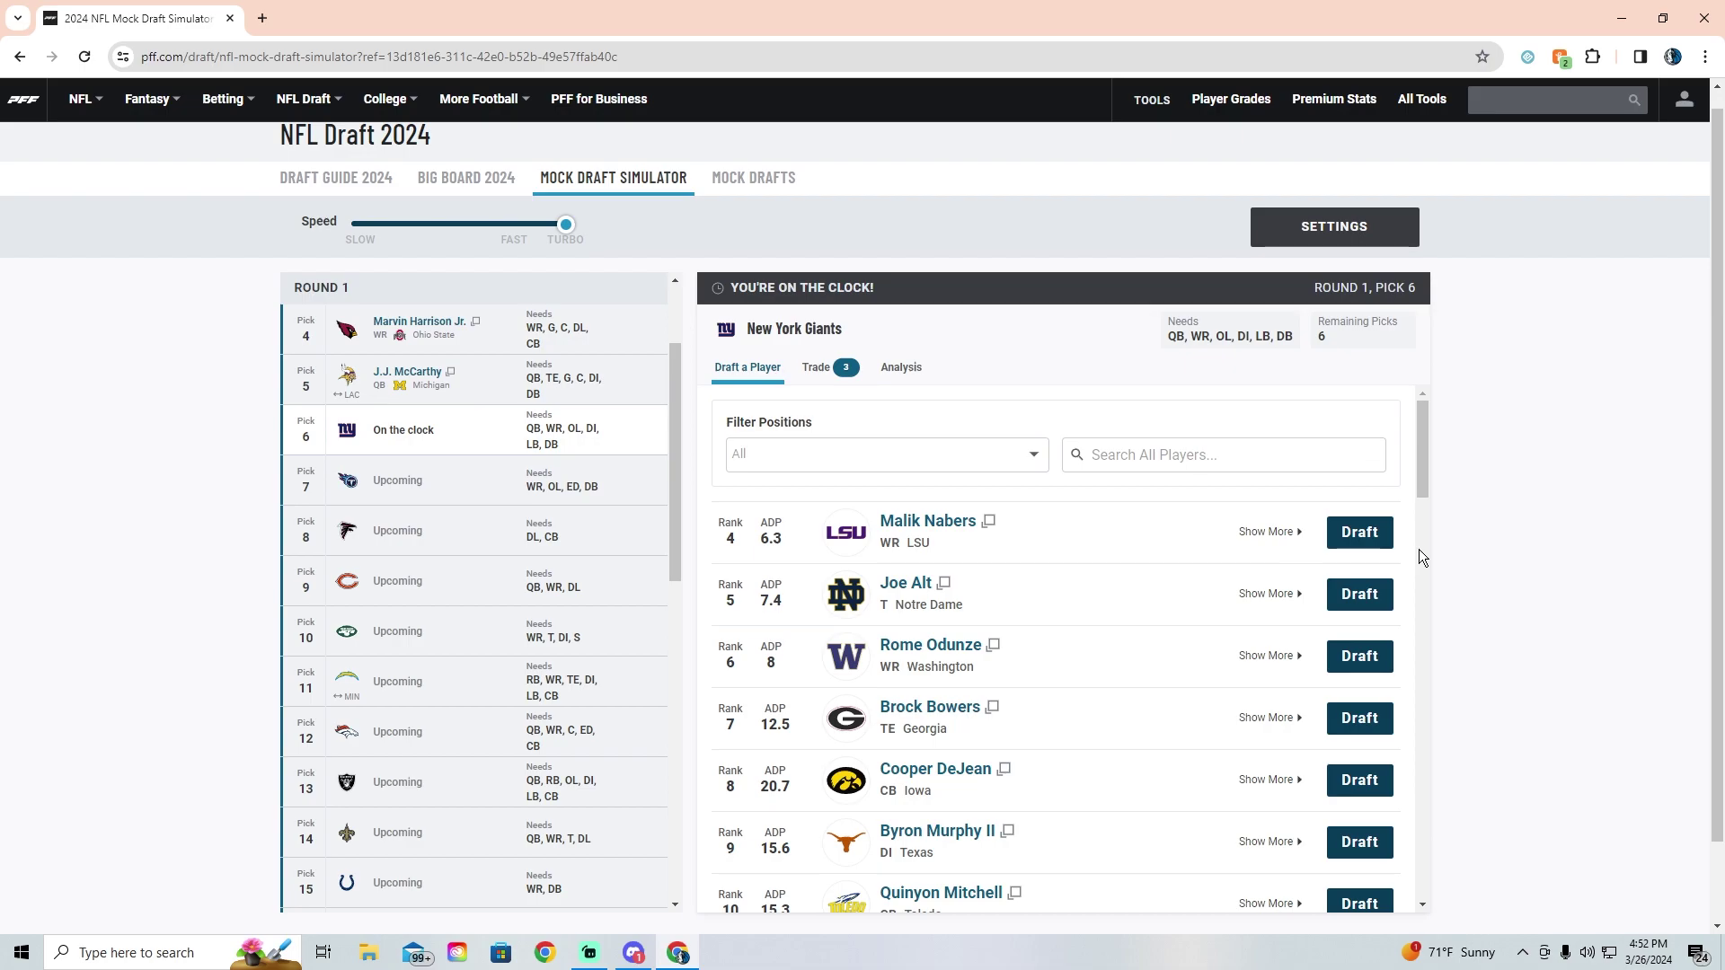
Step: Draft Malik Nabers for the New York Giants at pick 6 and Joe Alt for the Tennessee Titans at pick 7
click(1365, 540)
click(1358, 535)
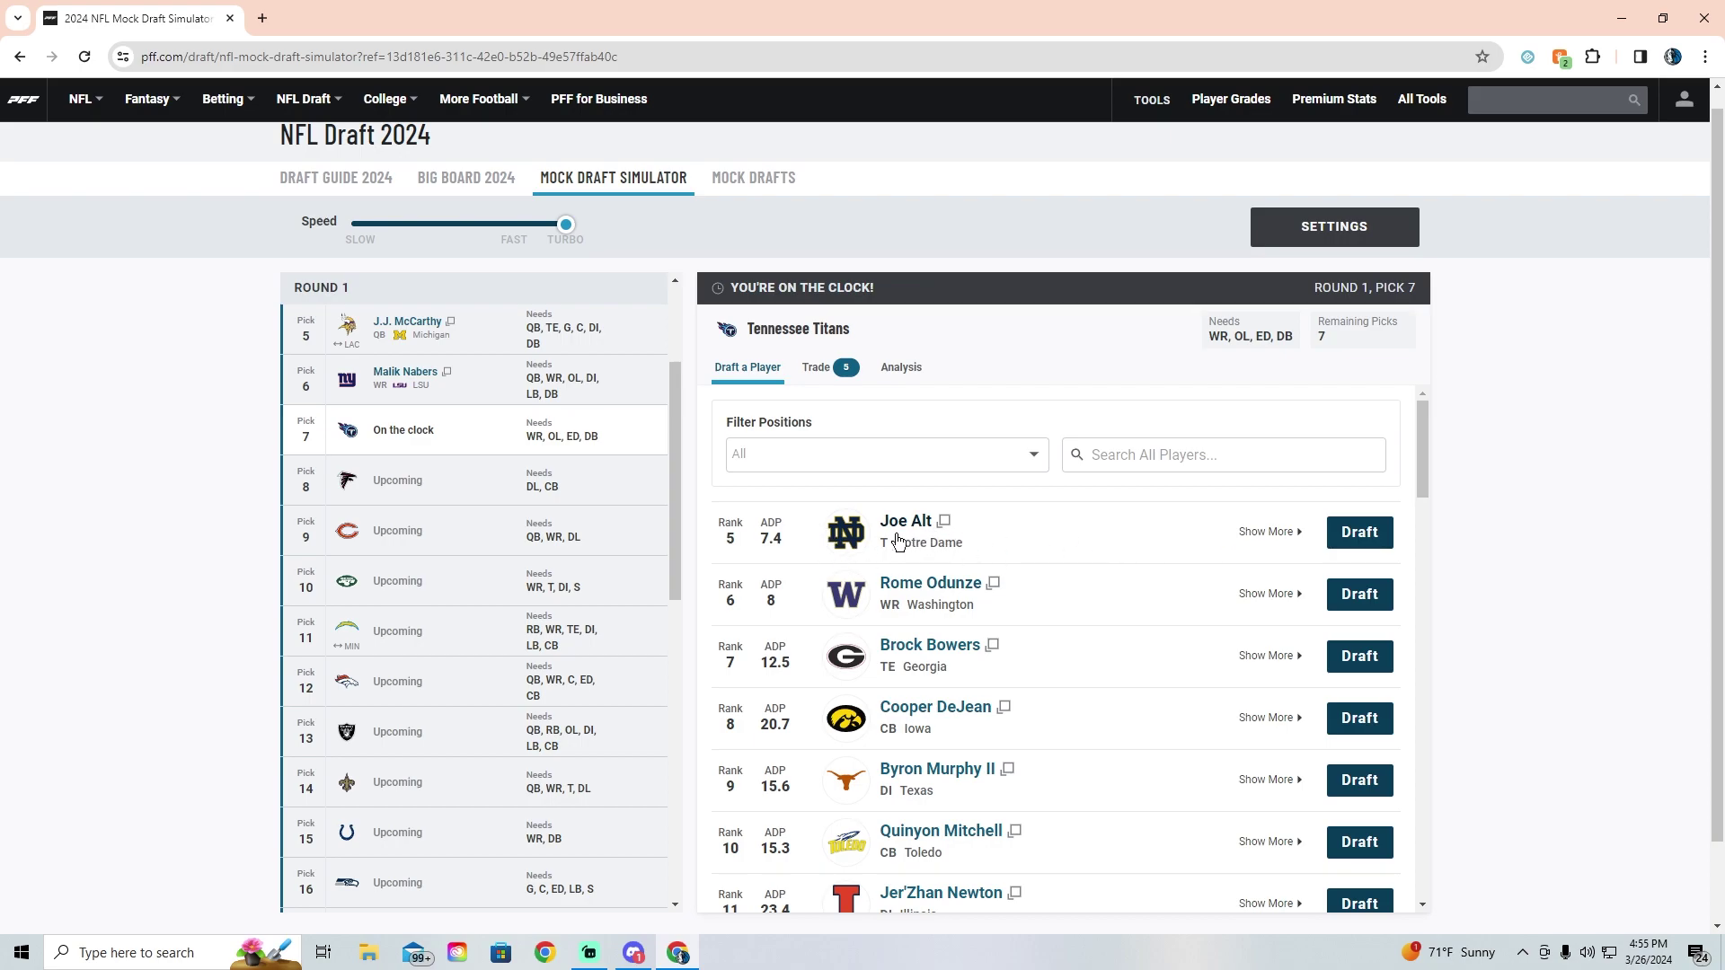
click(1356, 533)
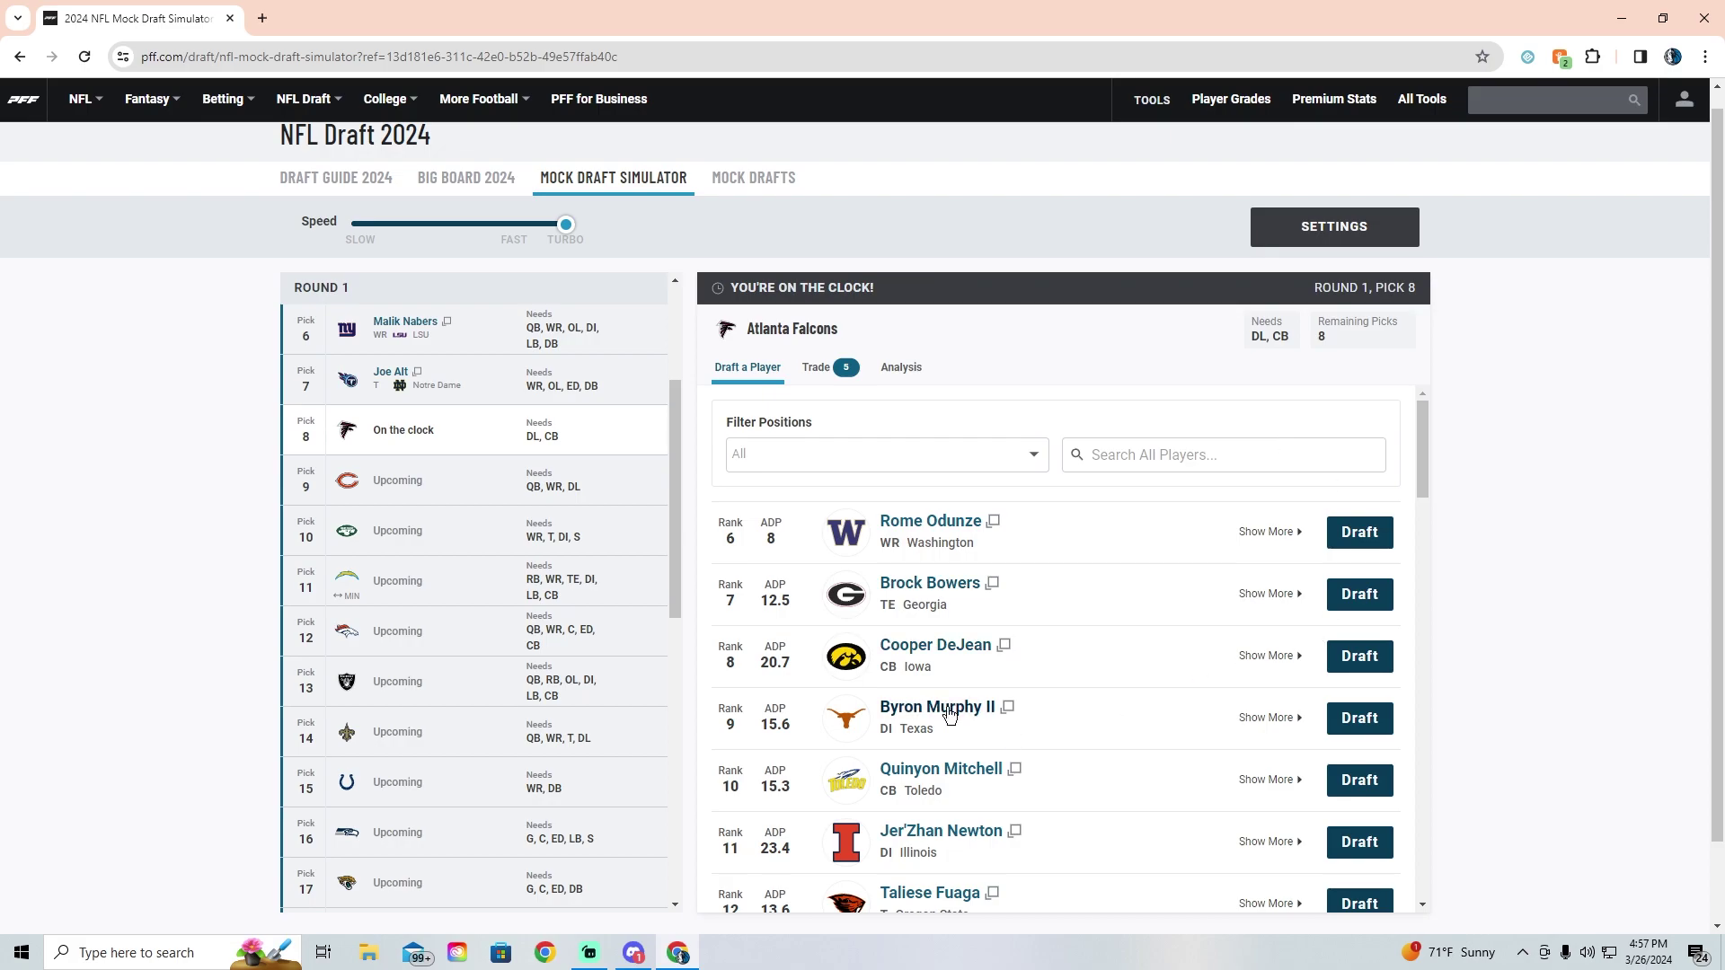
Step: Examine the players available to the Atlanta Falcons at pick 8 and the round 1 picks made so far
scroll(1123, 611, down, 2)
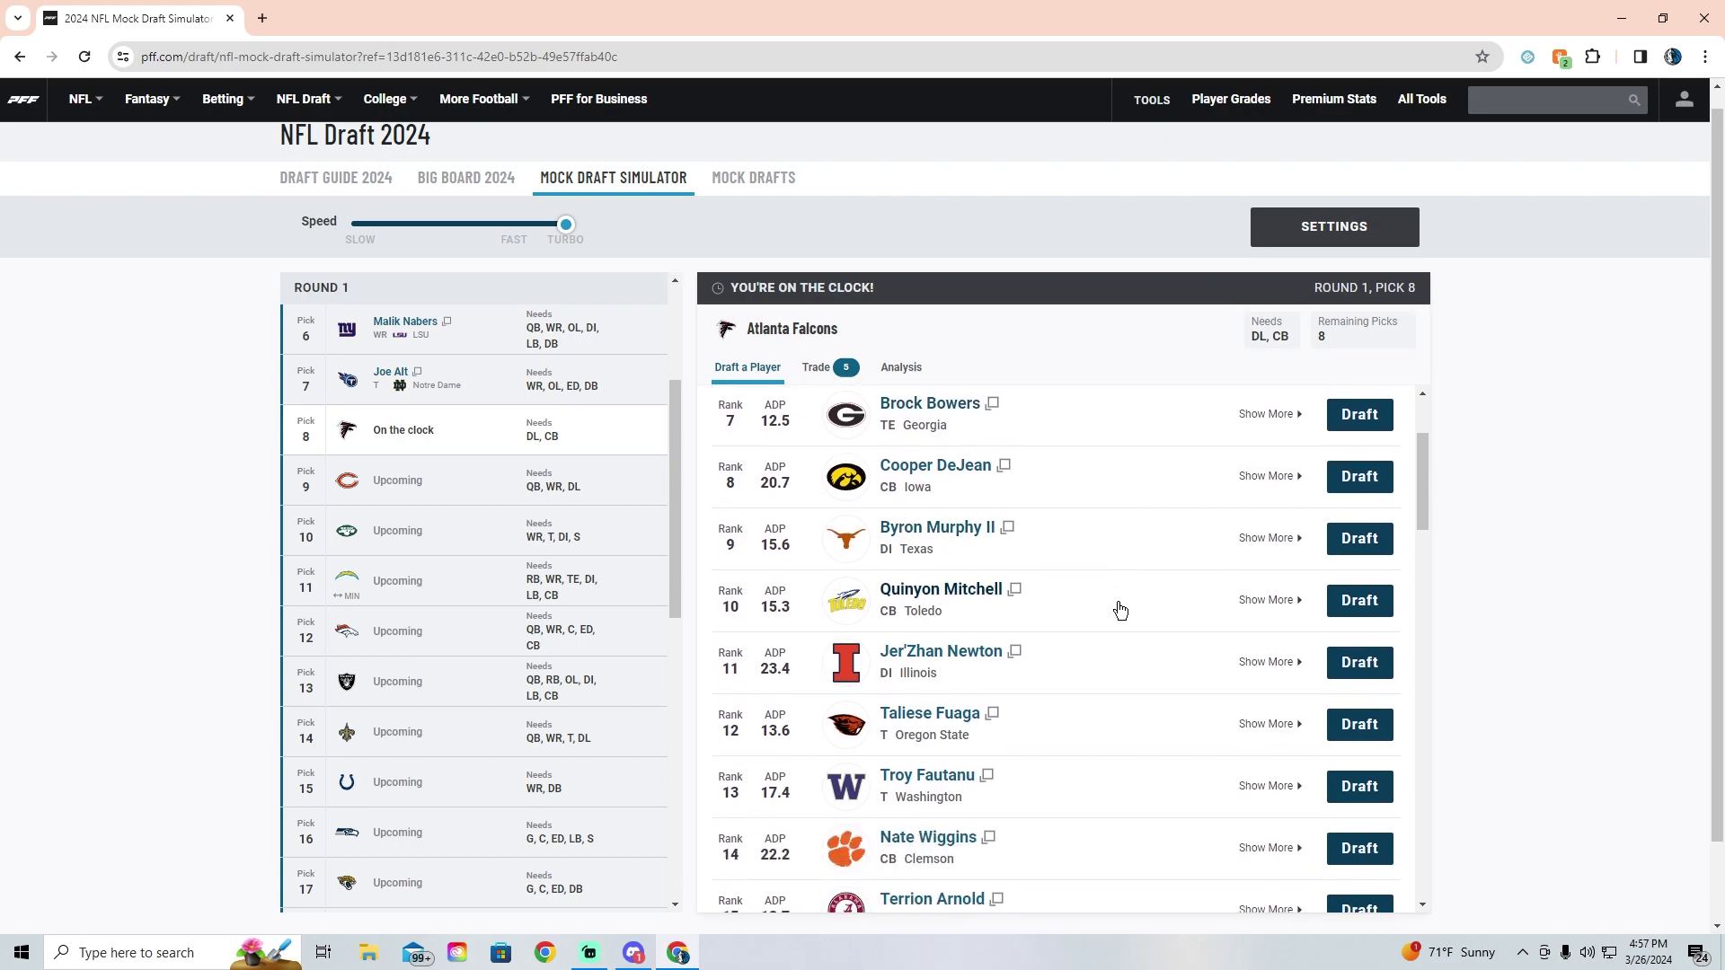
scroll(1117, 605, up, 2)
scroll(559, 530, up, 4)
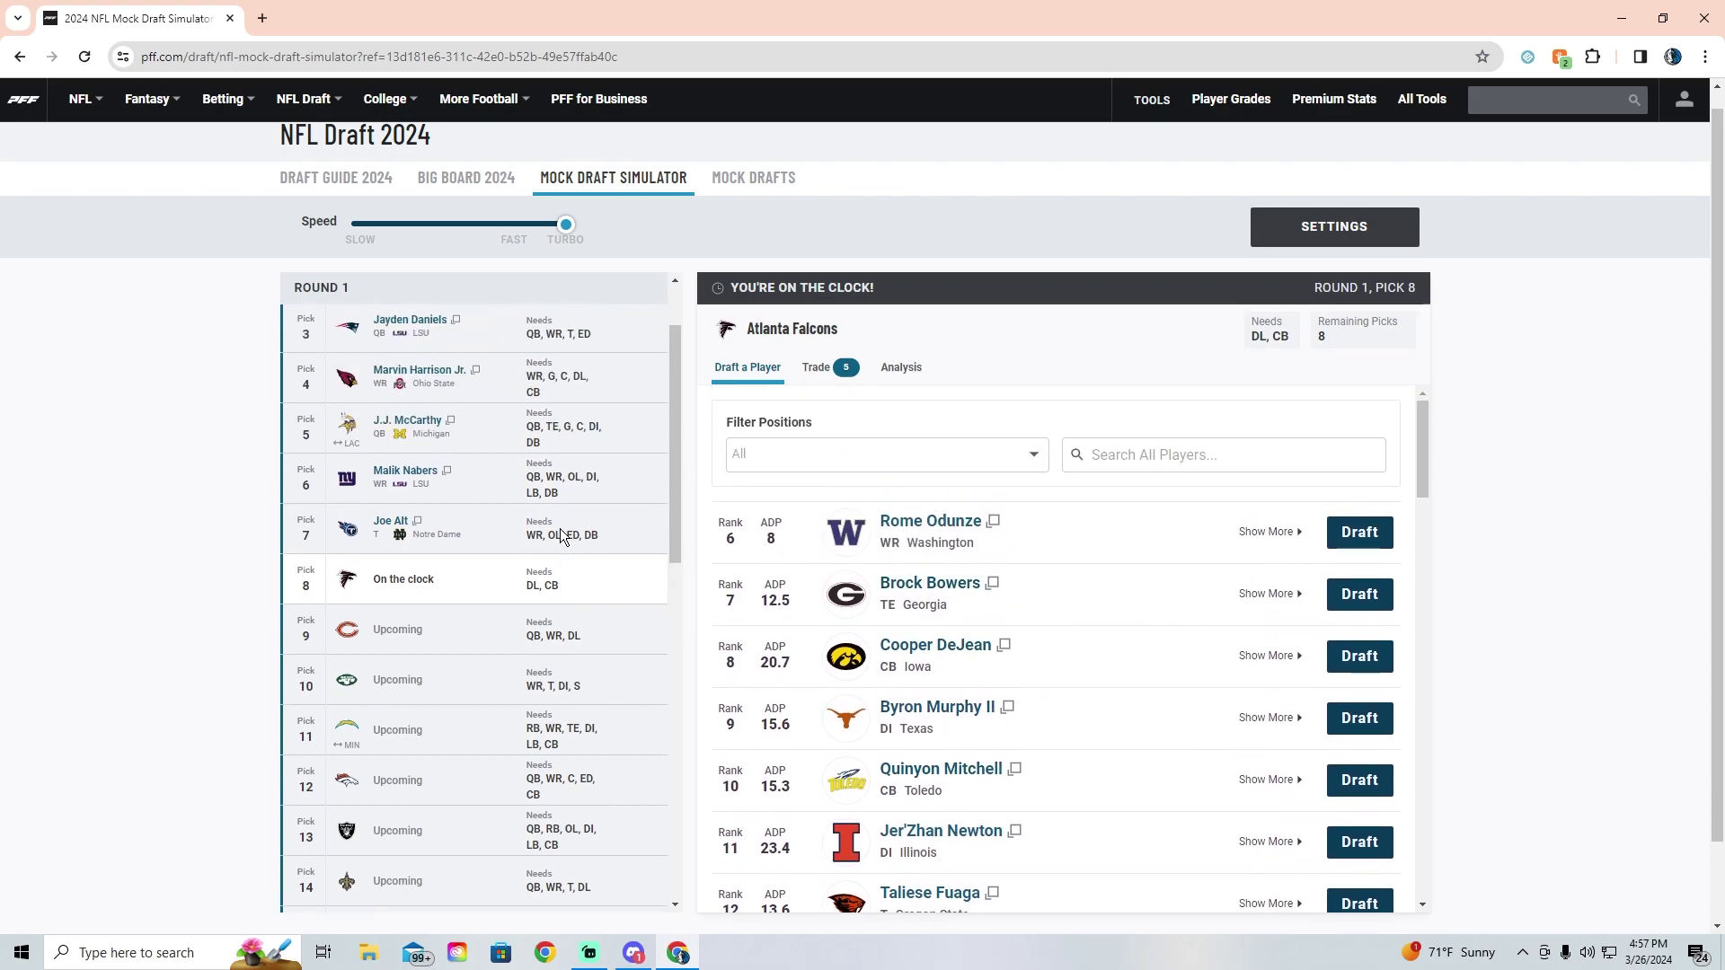
scroll(559, 531, down, 4)
scroll(559, 530, up, 4)
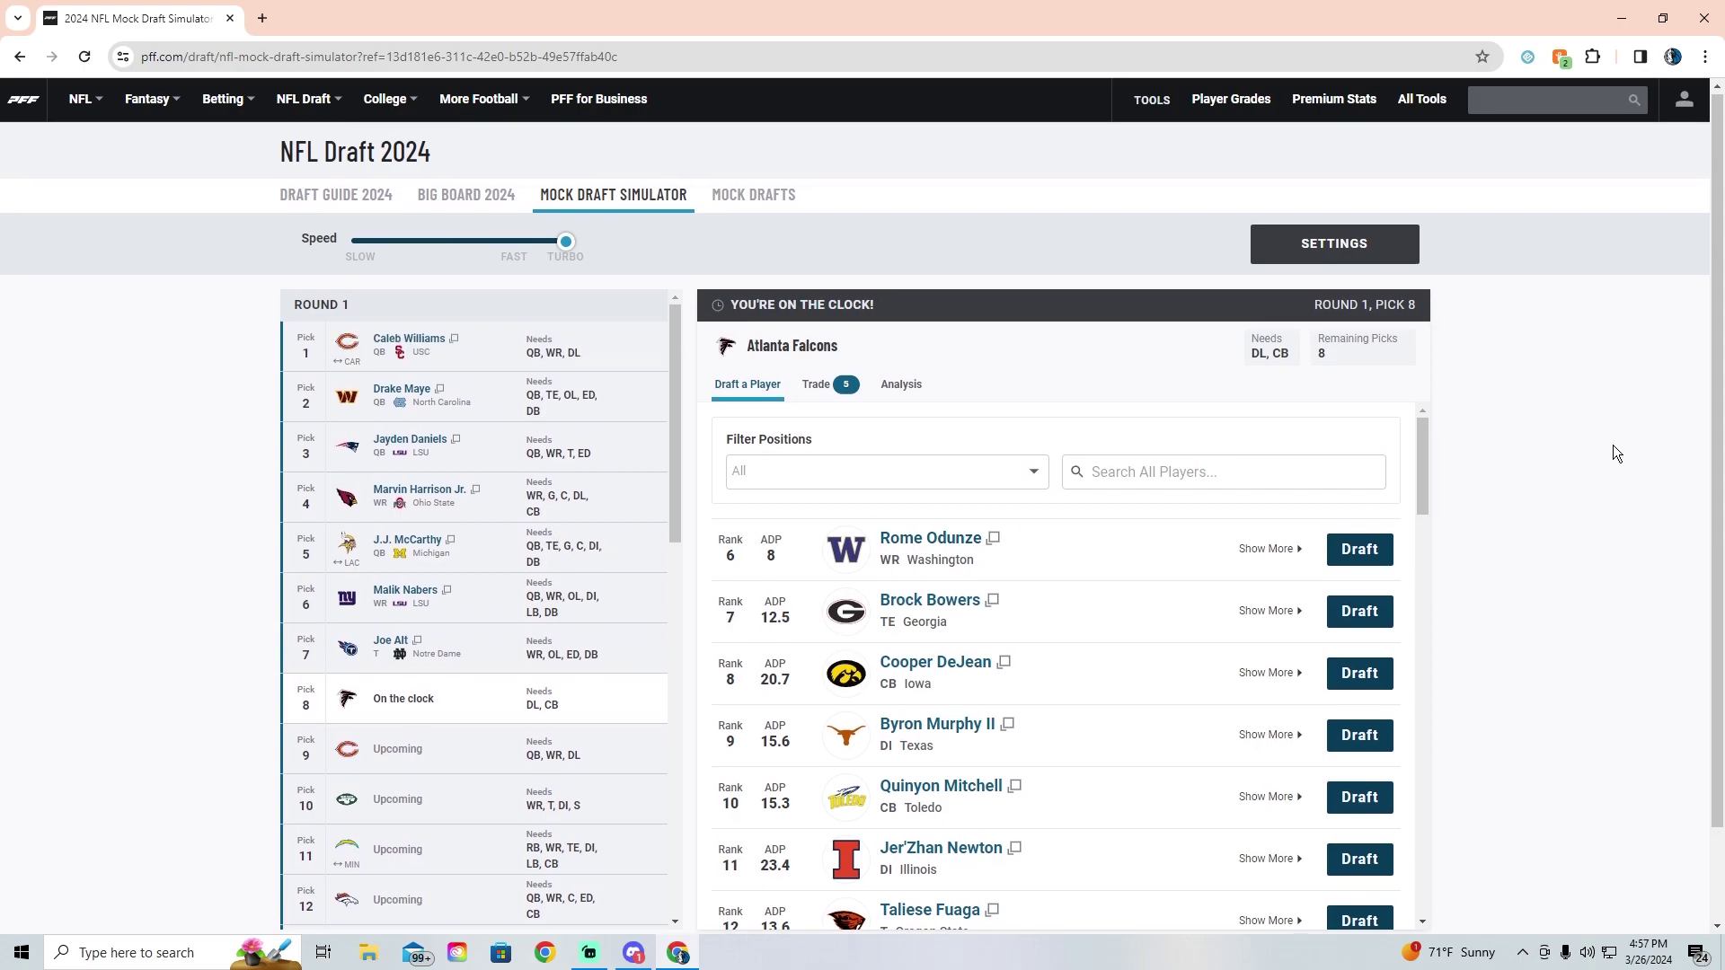
scroll(1614, 445, down, 1)
scroll(499, 483, down, 3)
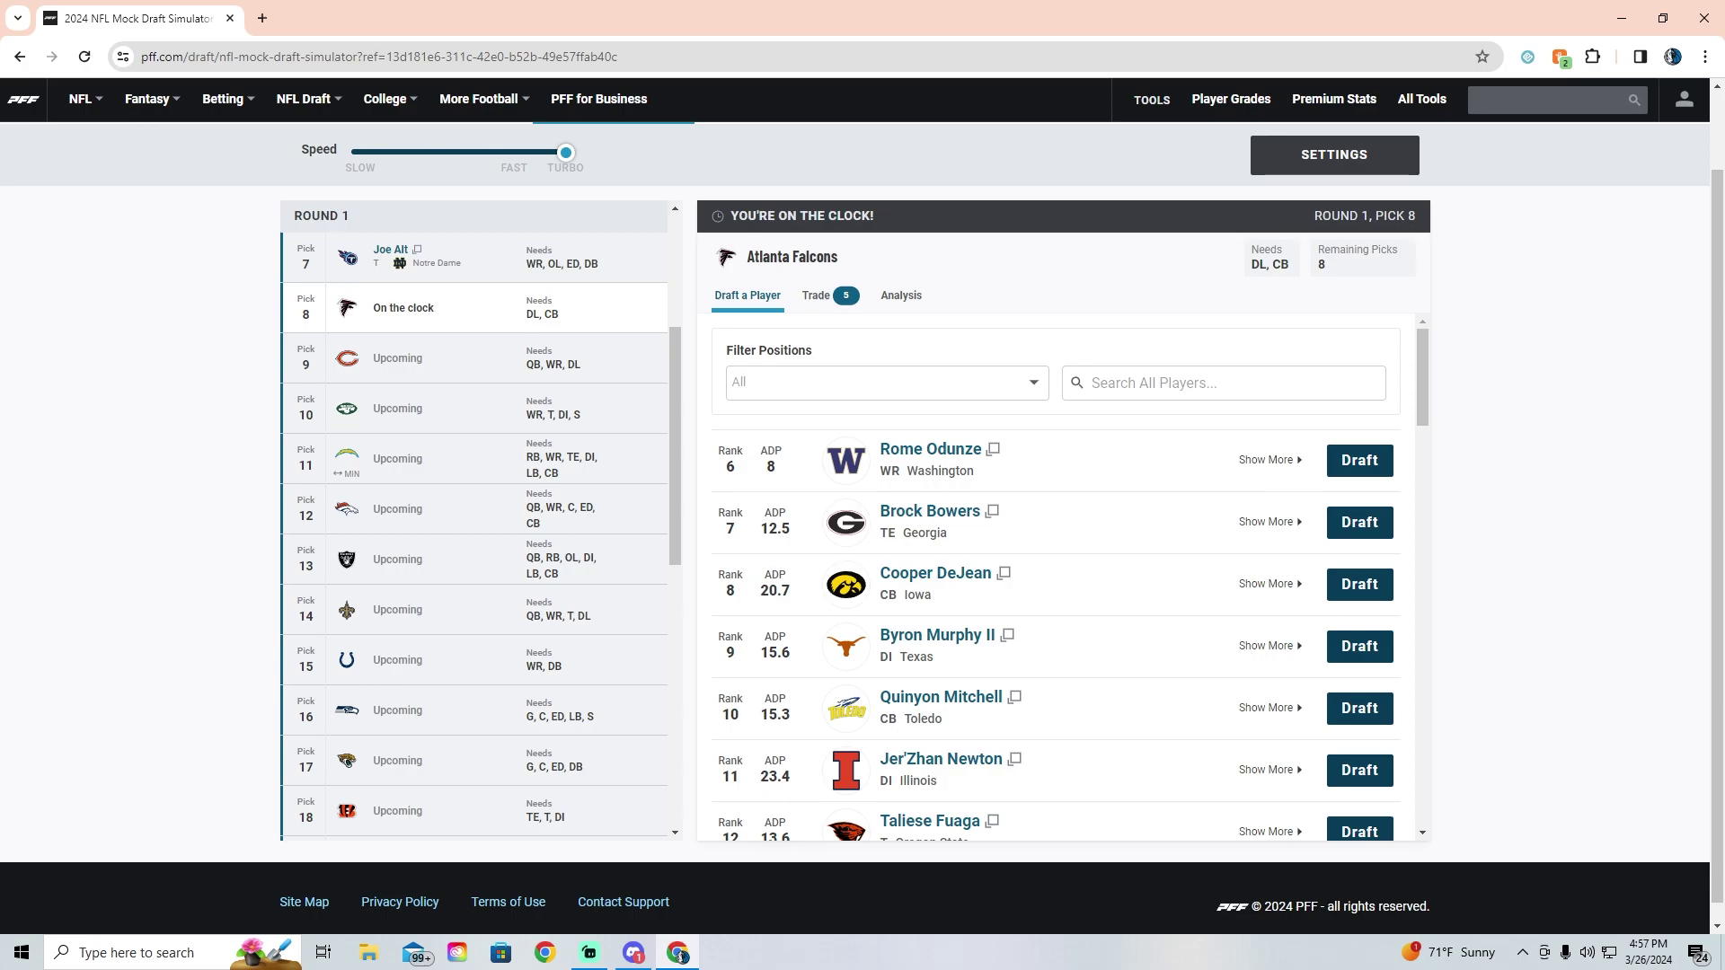
click(633, 952)
scroll(1610, 397, up, 1)
scroll(1610, 397, down, 1)
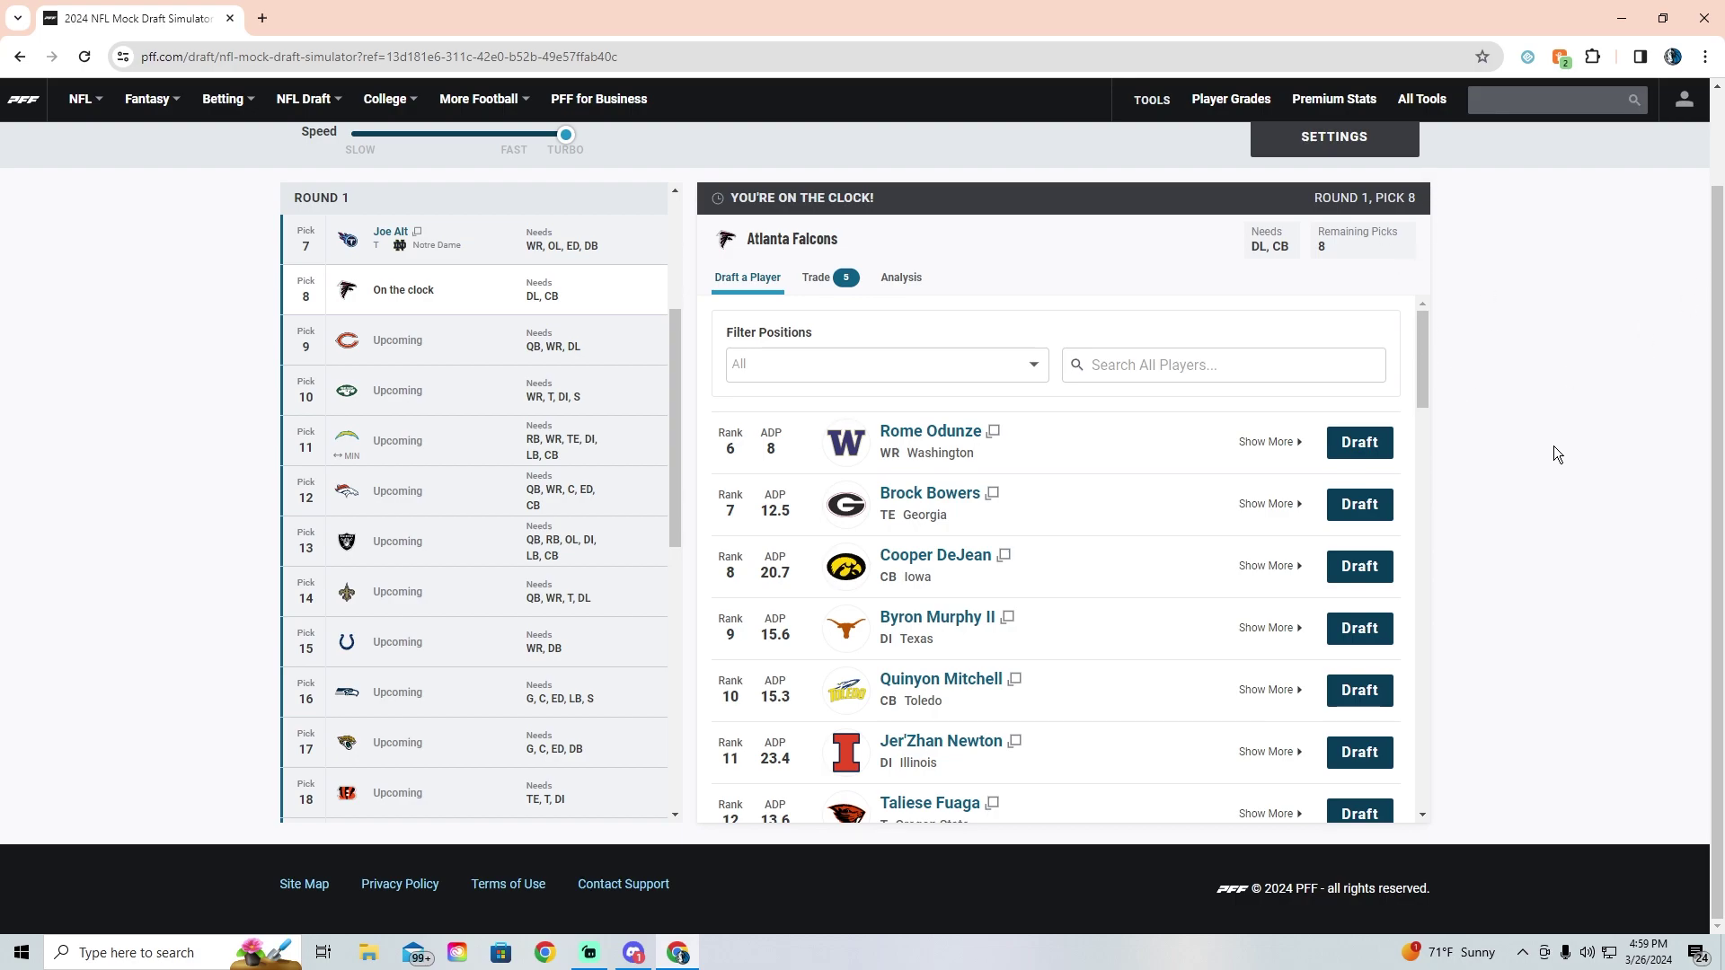
Step: Review the players available to the Atlanta Falcons at pick 8, from Rome Odunze through Graham Barton
scroll(1256, 548, down, 5)
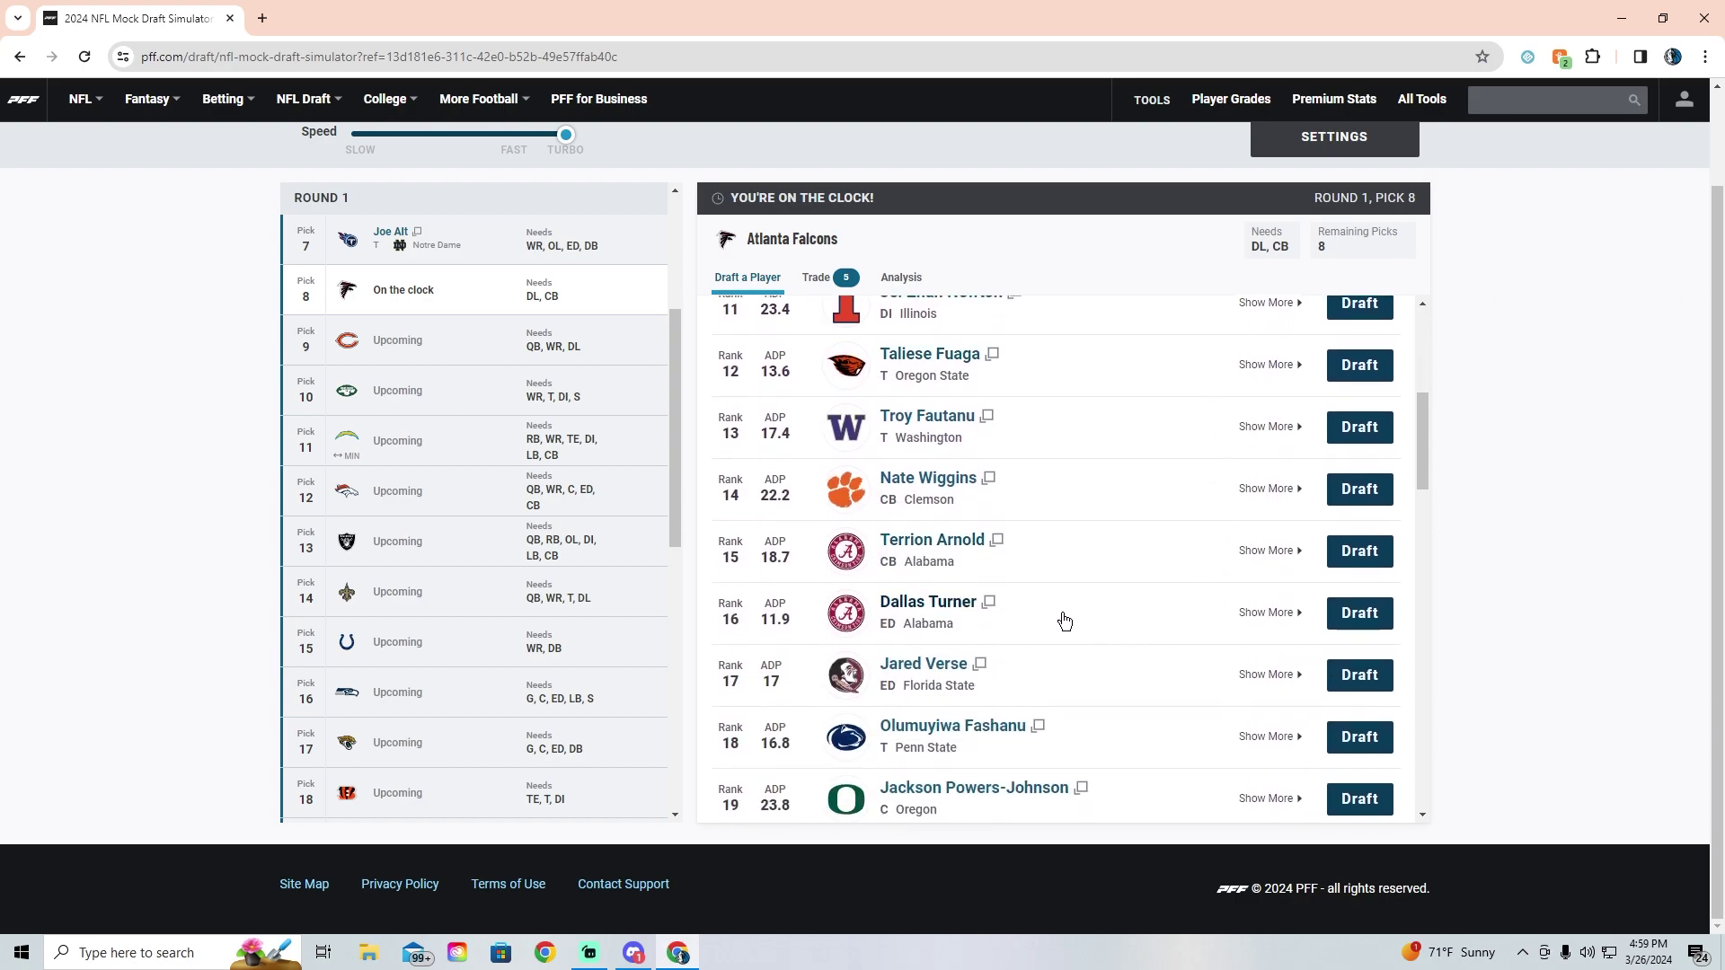
scroll(1033, 509, up, 3)
scroll(1113, 512, up, 2)
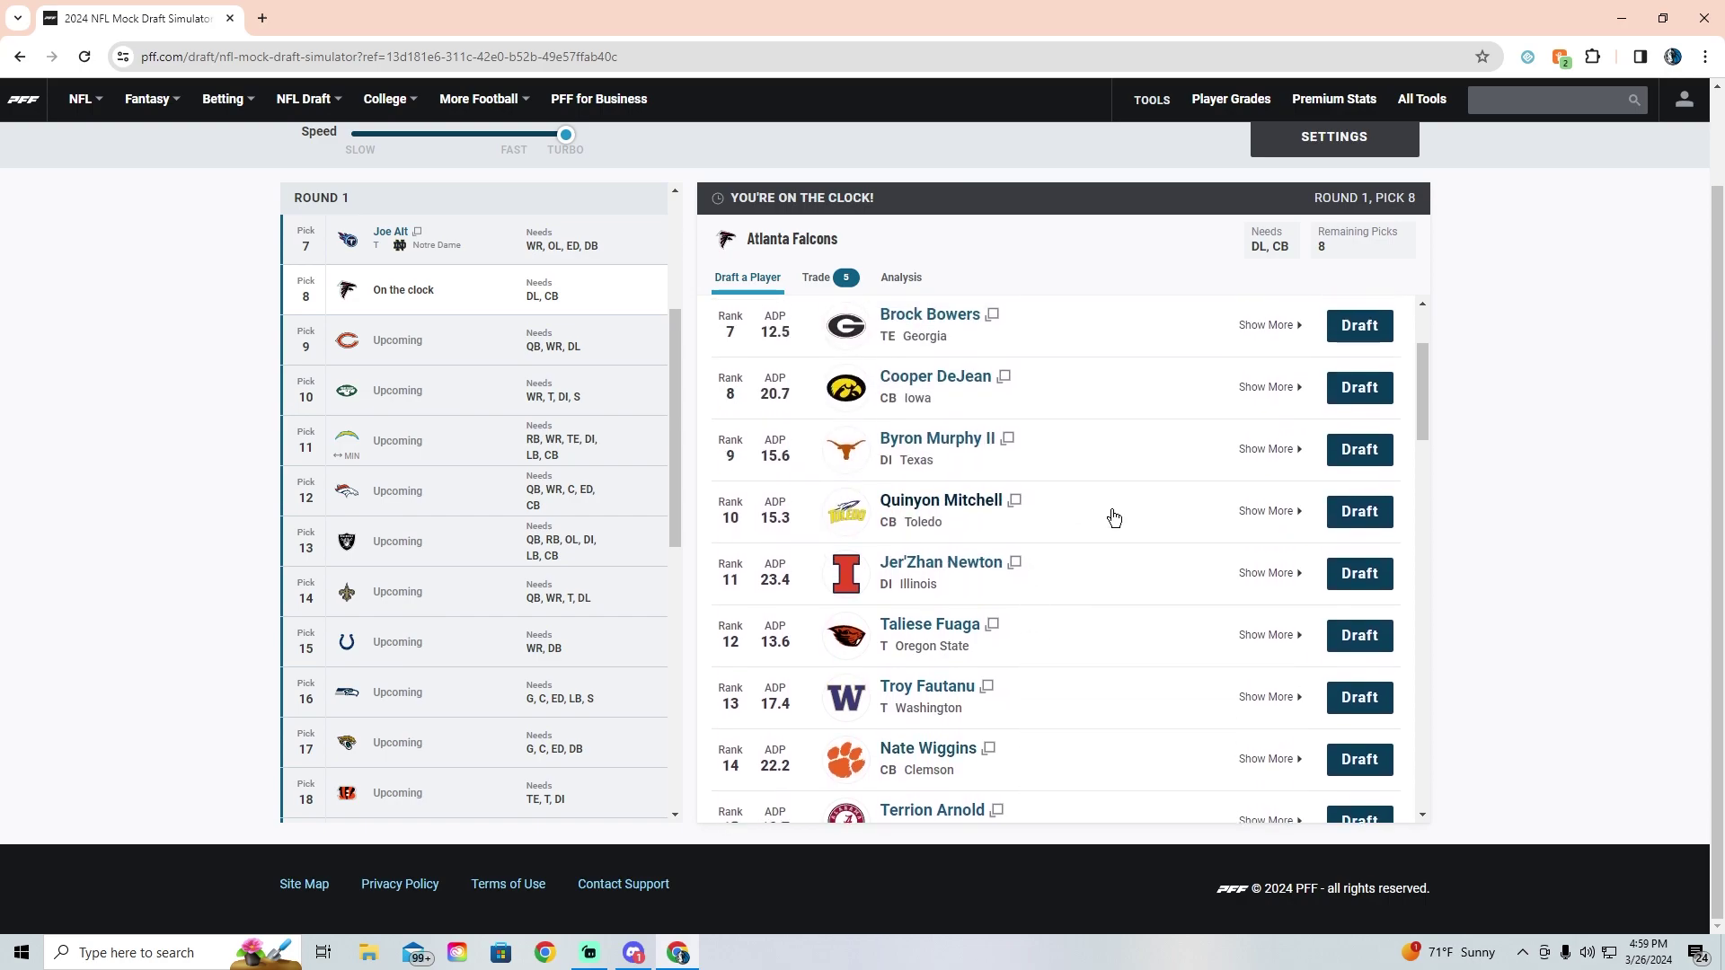
scroll(1114, 517, down, 5)
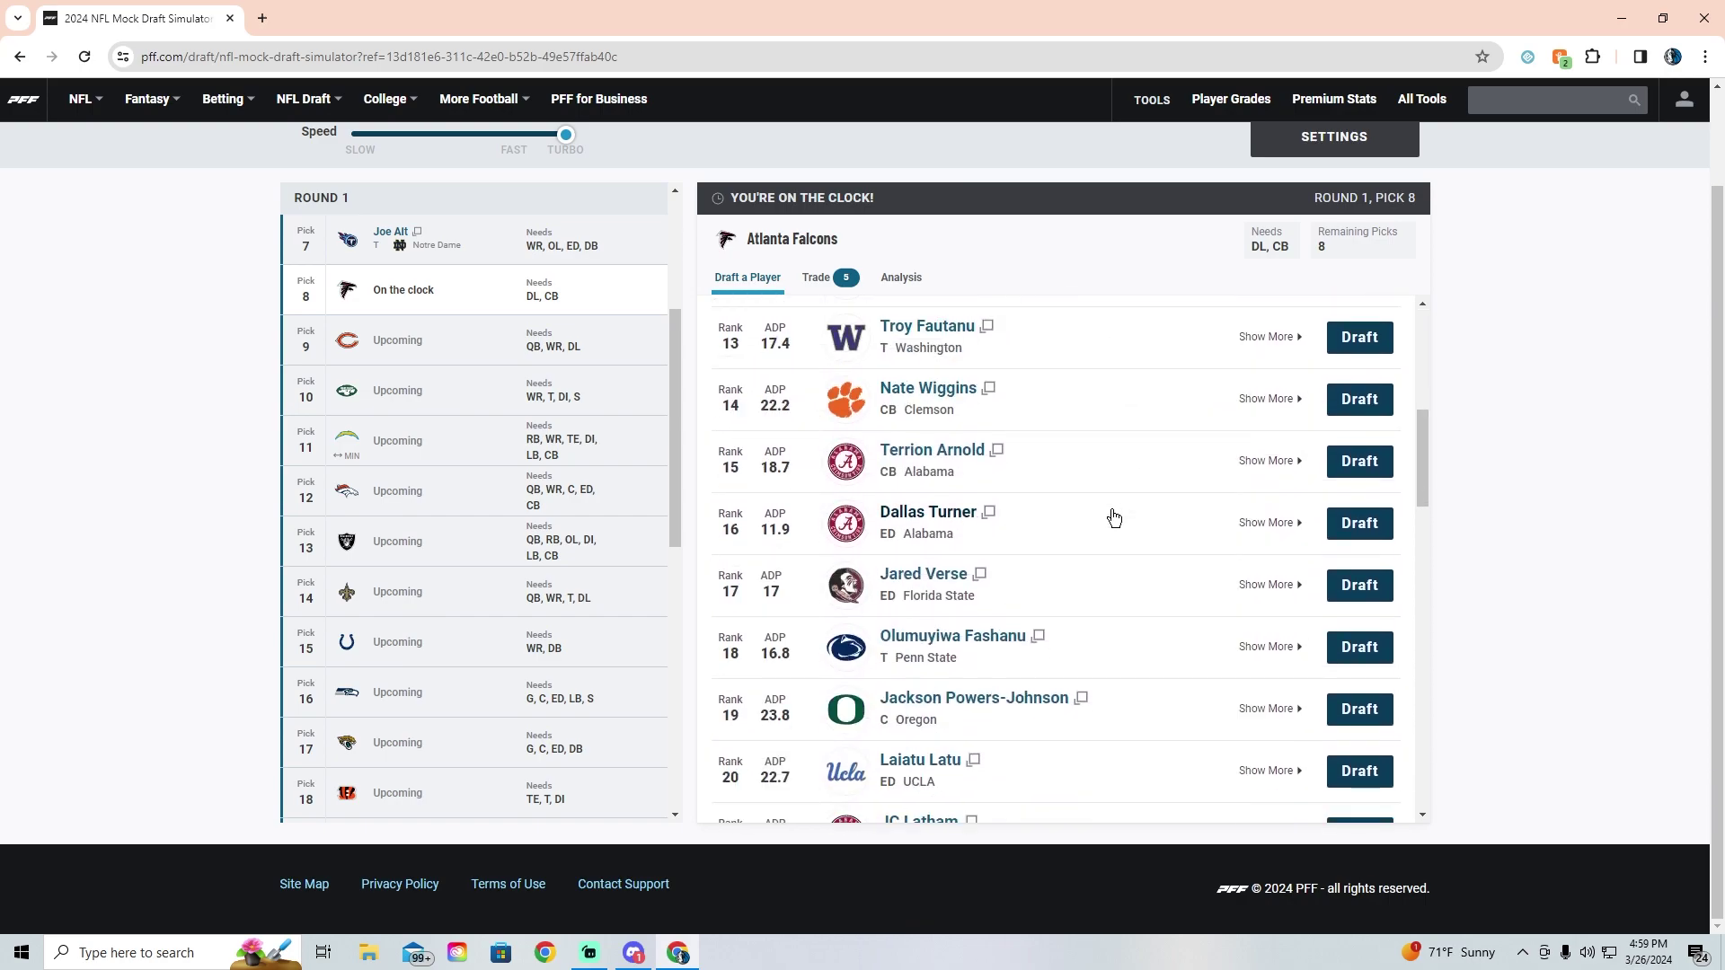
scroll(1121, 513, down, 3)
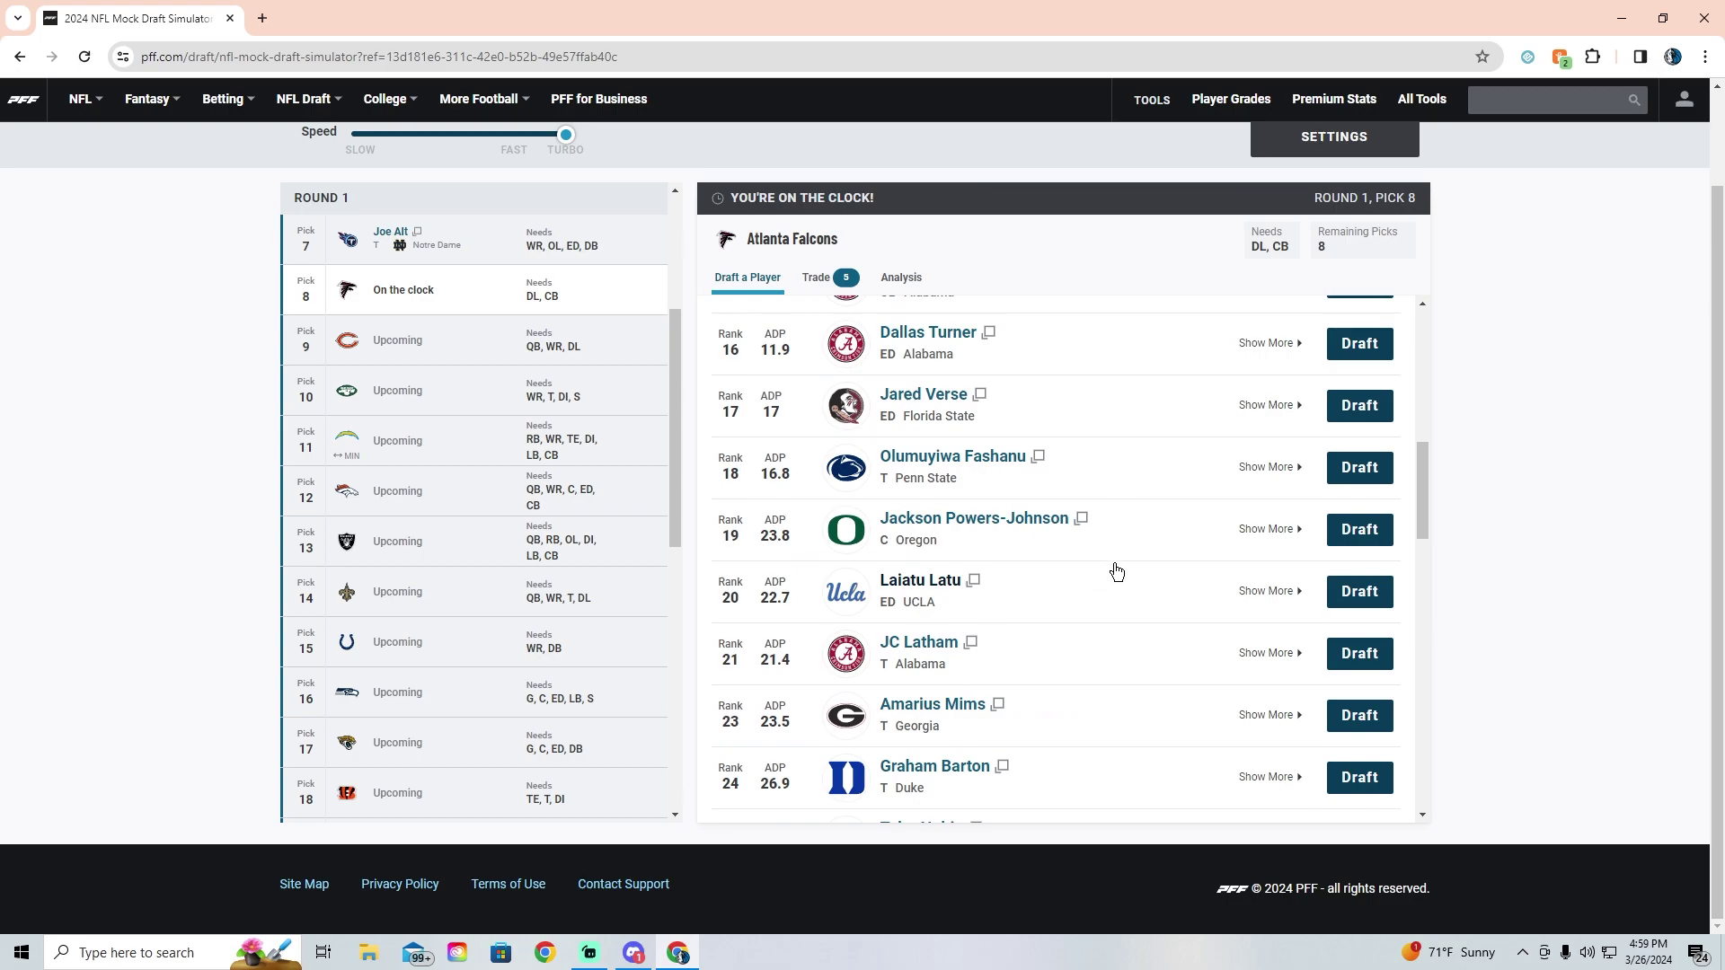
scroll(1200, 597, up, 2)
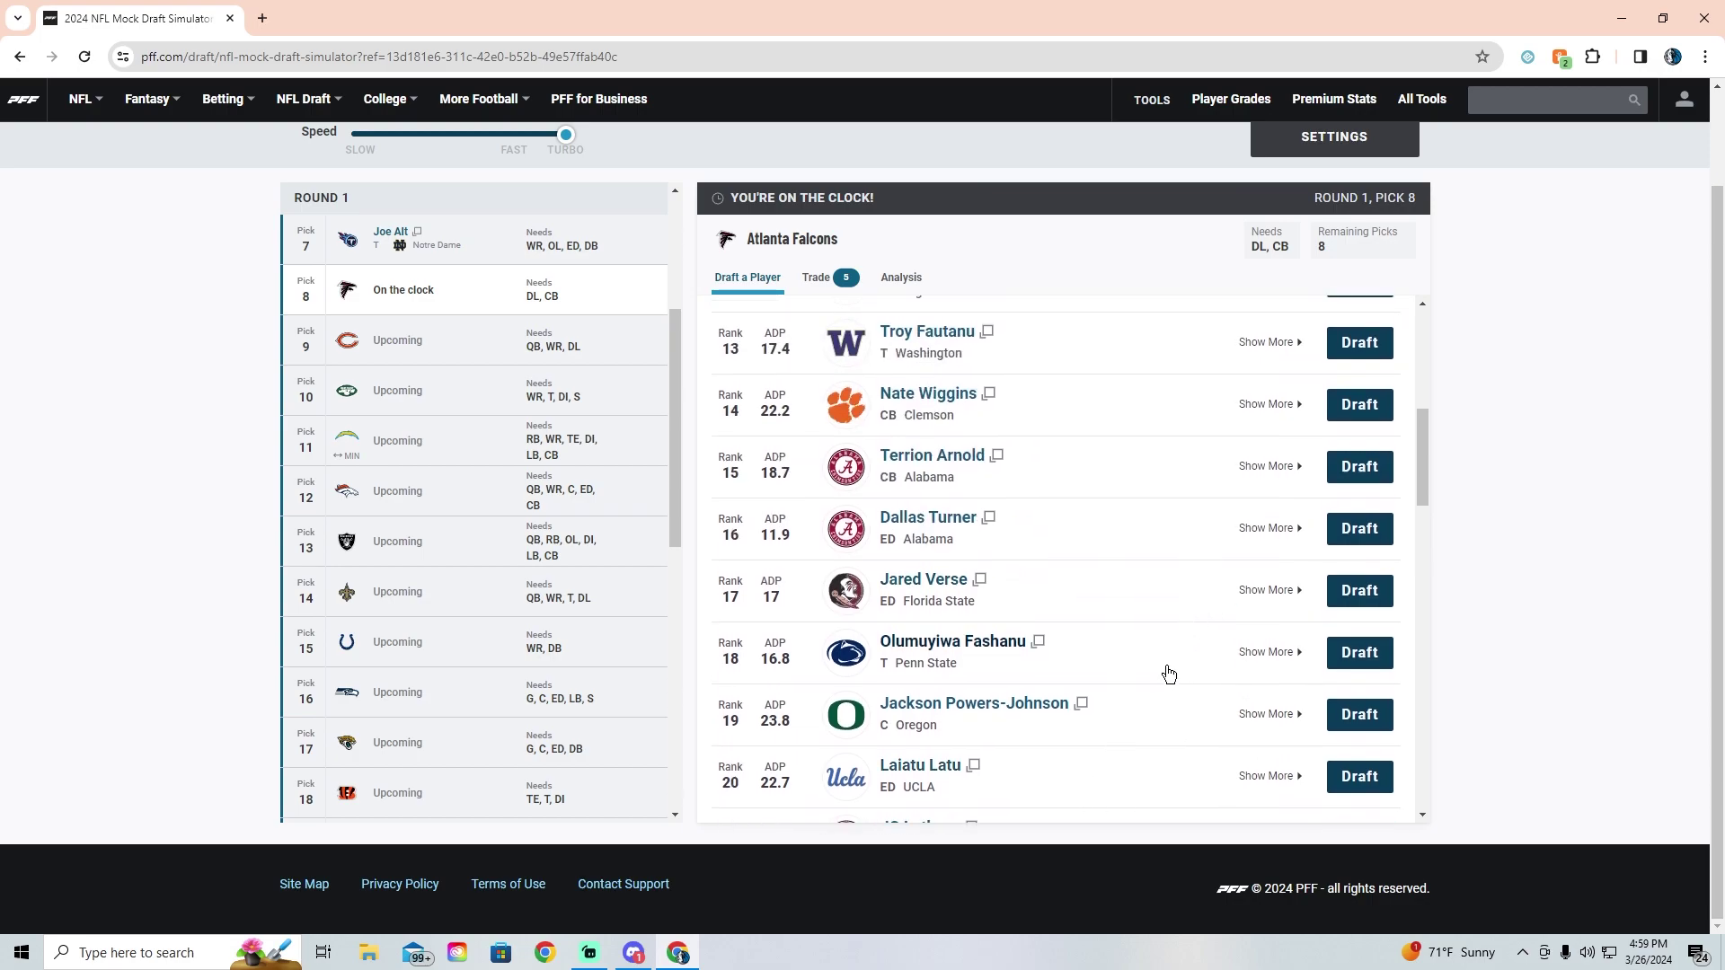
scroll(1090, 590, up, 7)
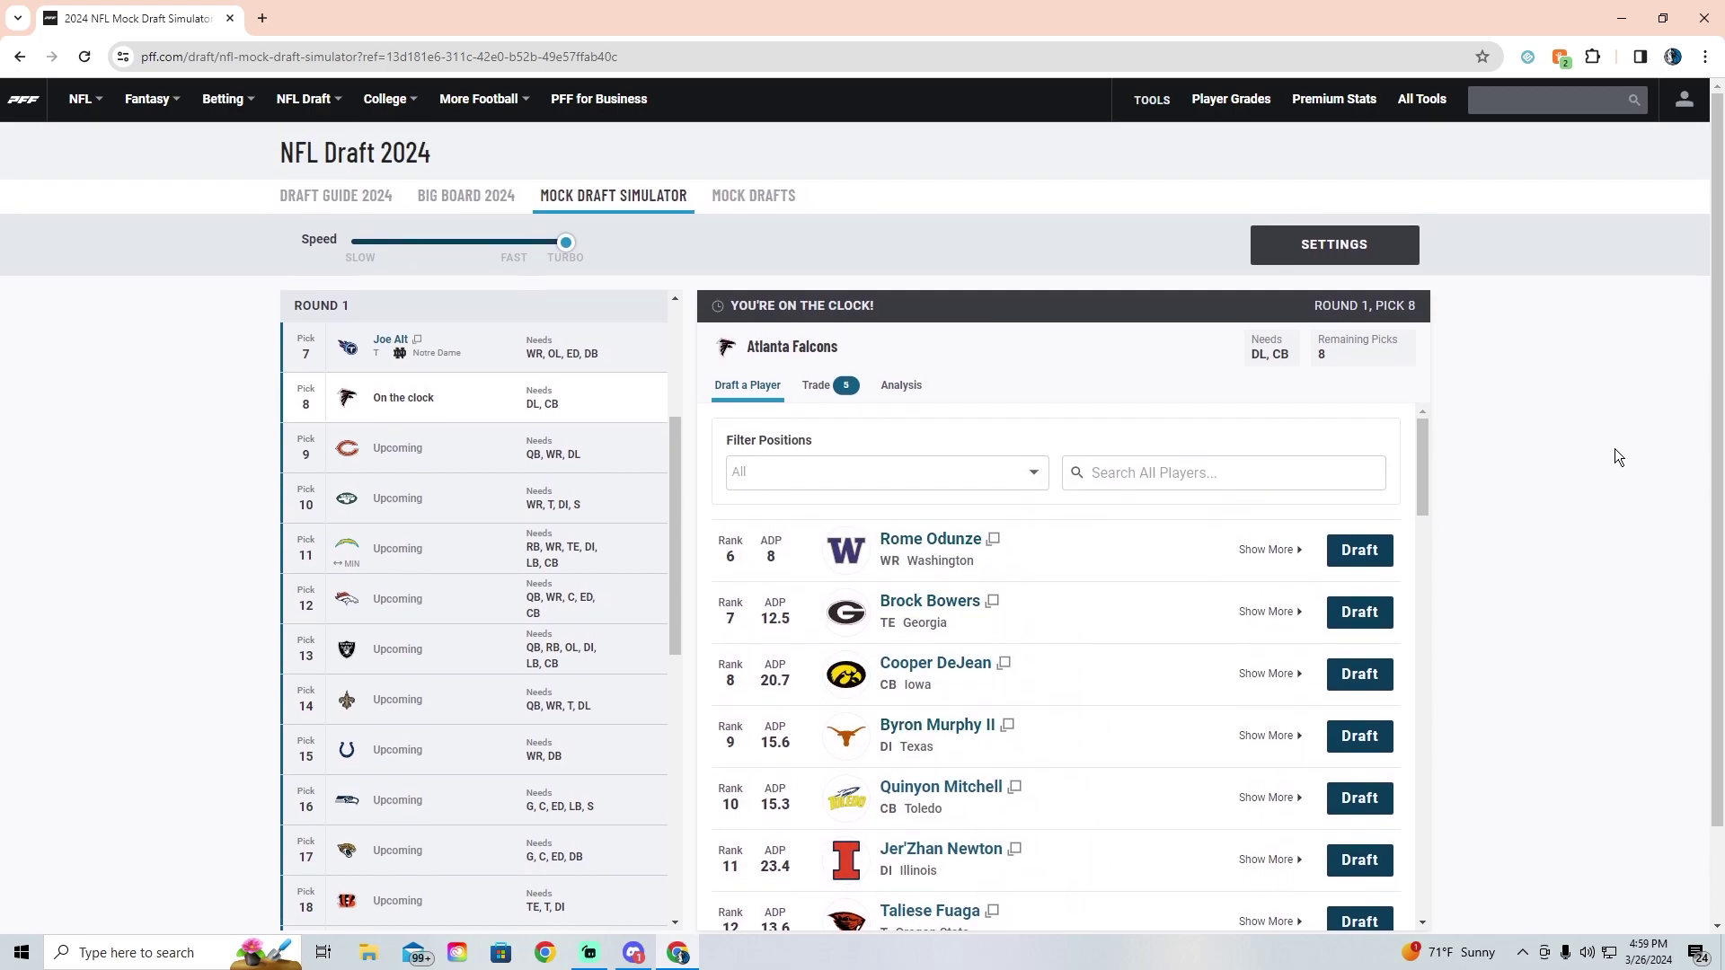
scroll(1612, 441, down, 5)
scroll(1612, 440, up, 5)
scroll(1055, 662, down, 2)
scroll(1055, 663, down, 5)
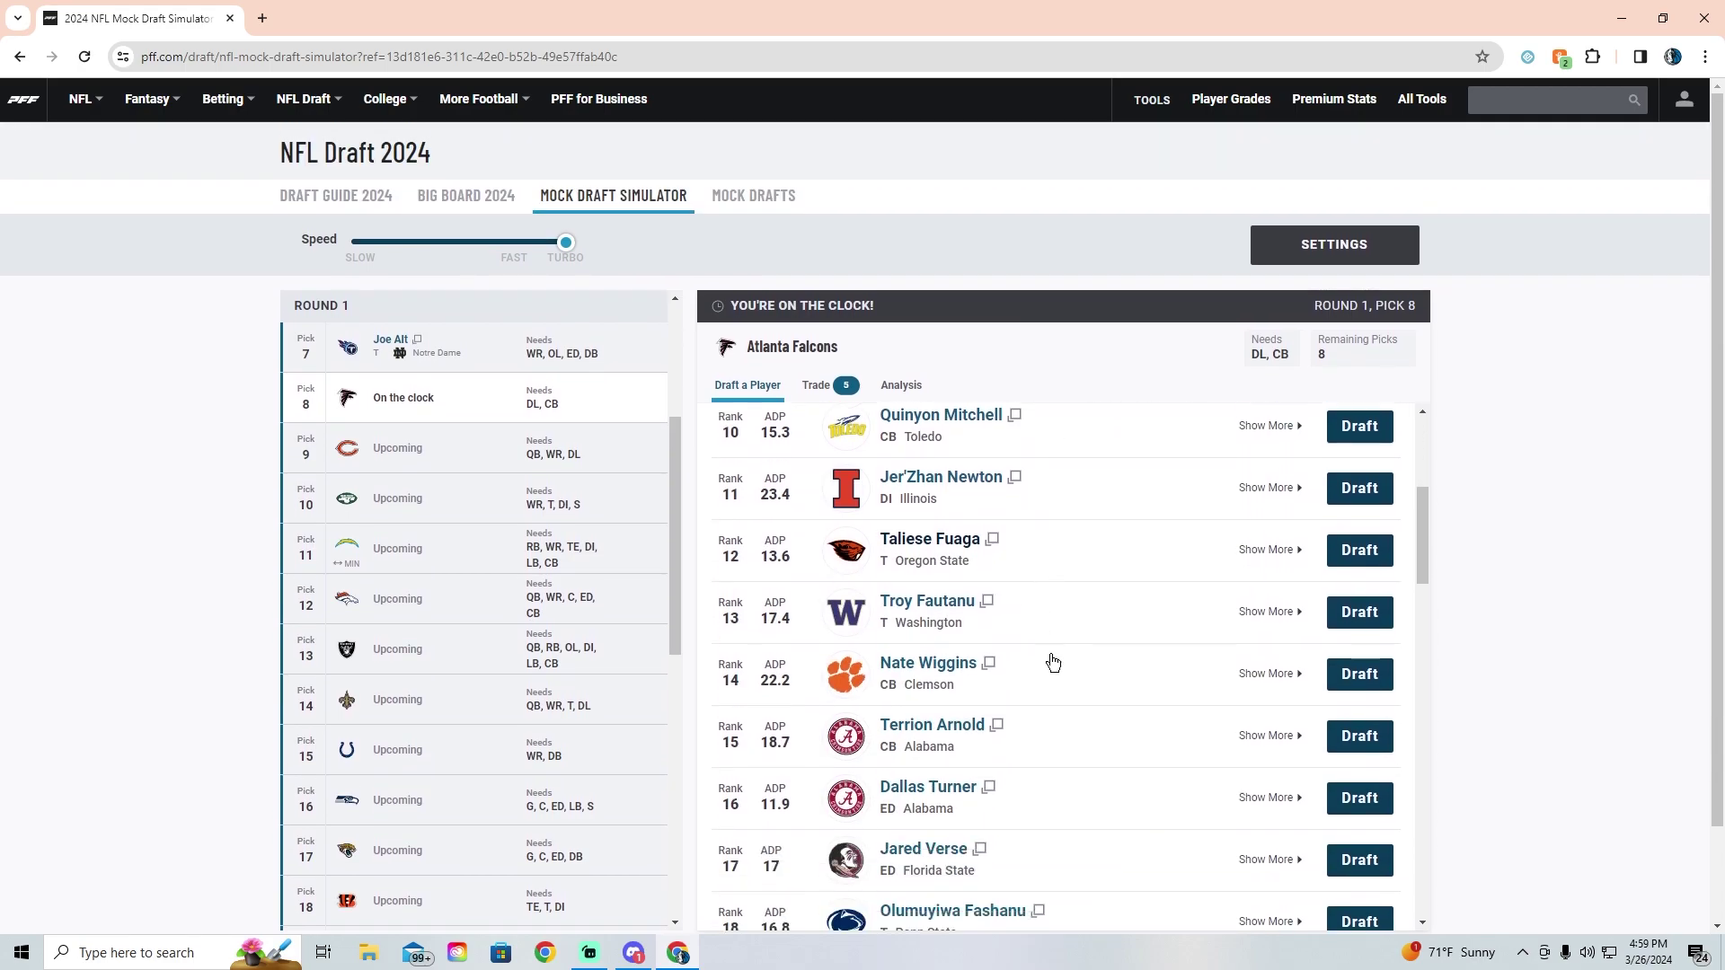
scroll(1070, 665, up, 7)
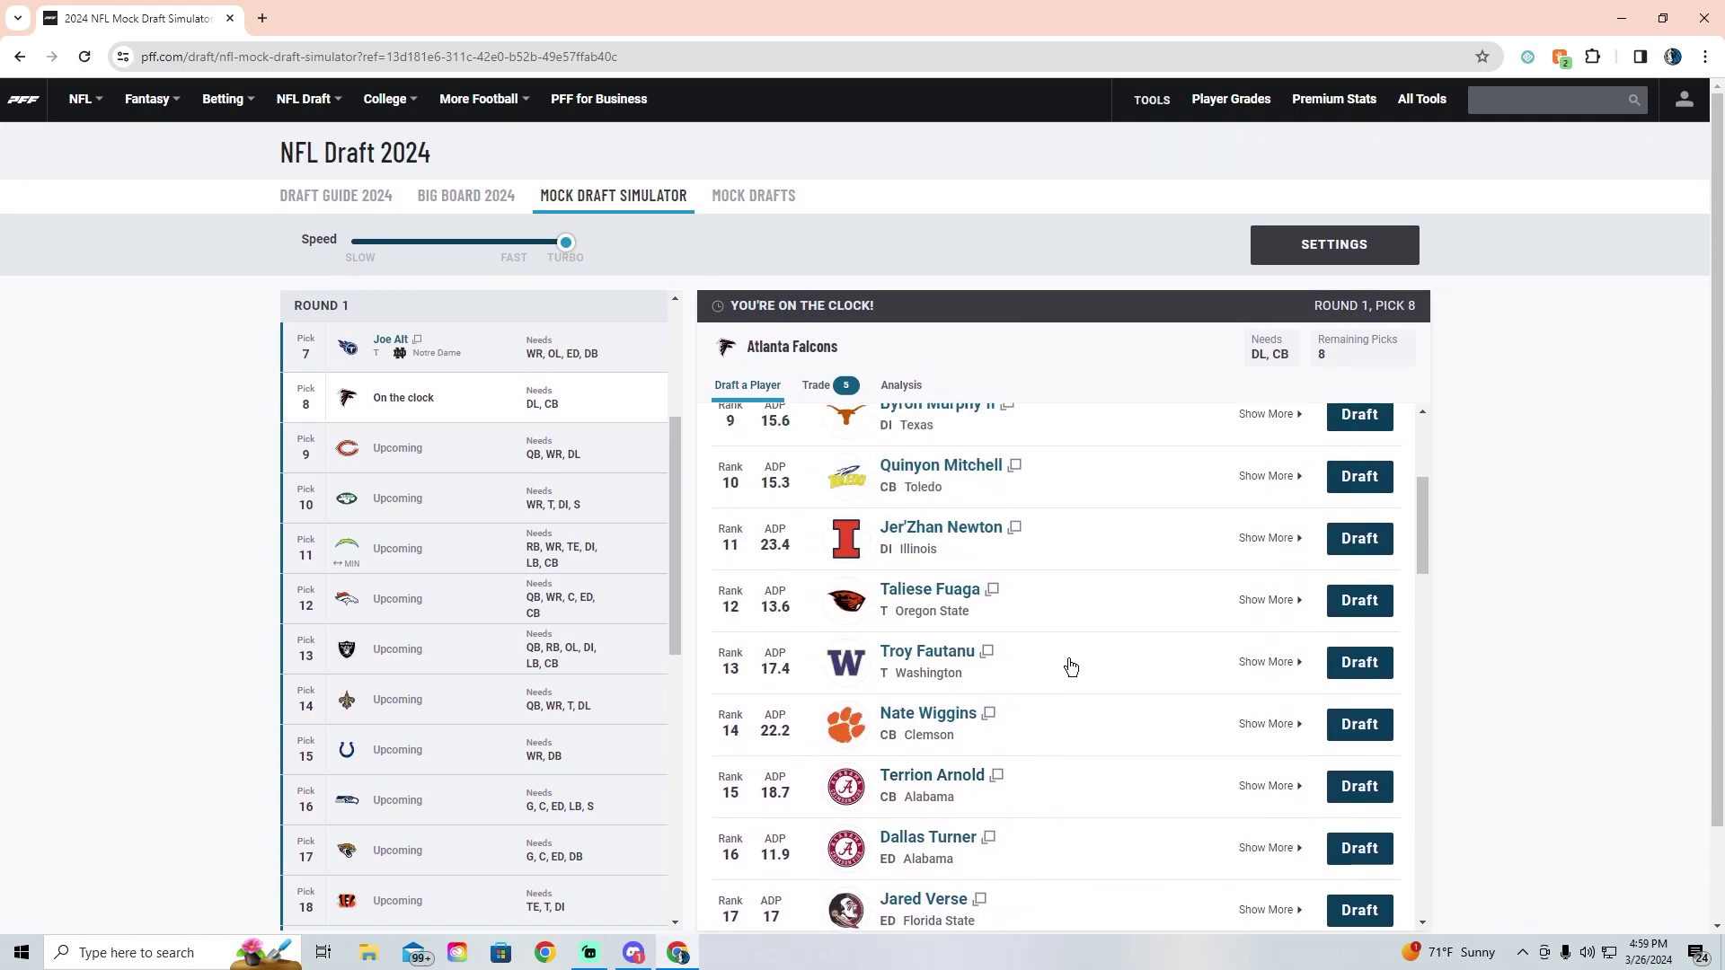
scroll(1569, 525, down, 1)
scroll(1569, 523, down, 1)
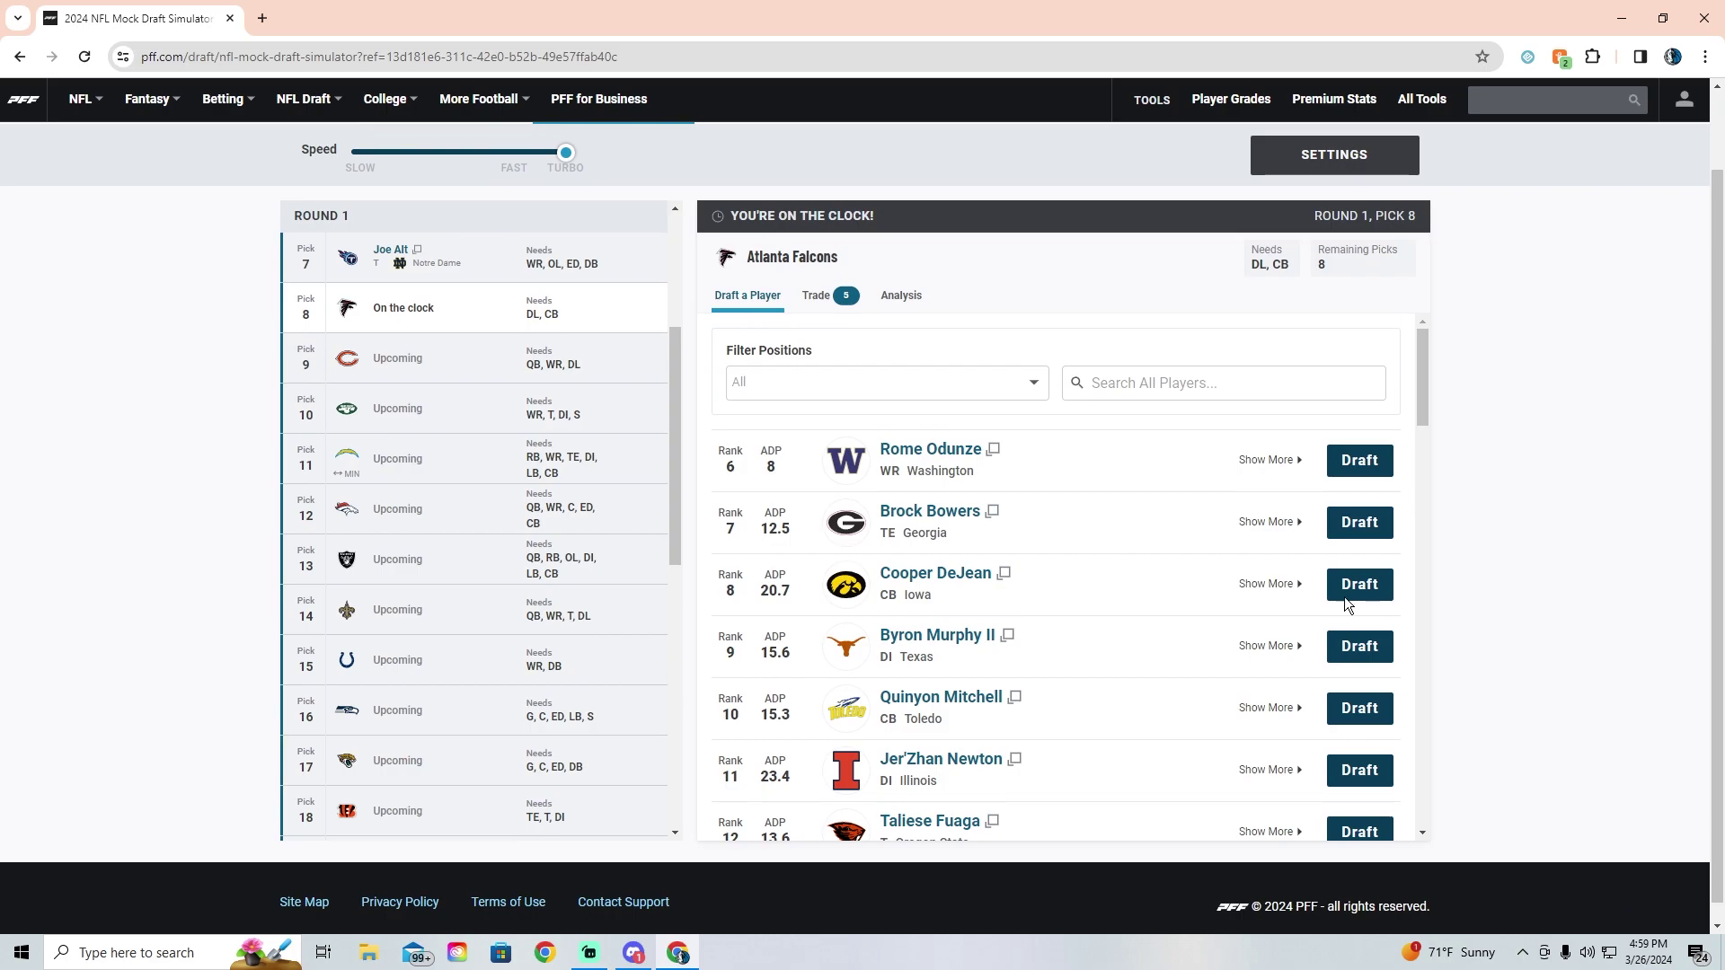
scroll(1097, 609, down, 6)
scroll(1100, 616, down, 3)
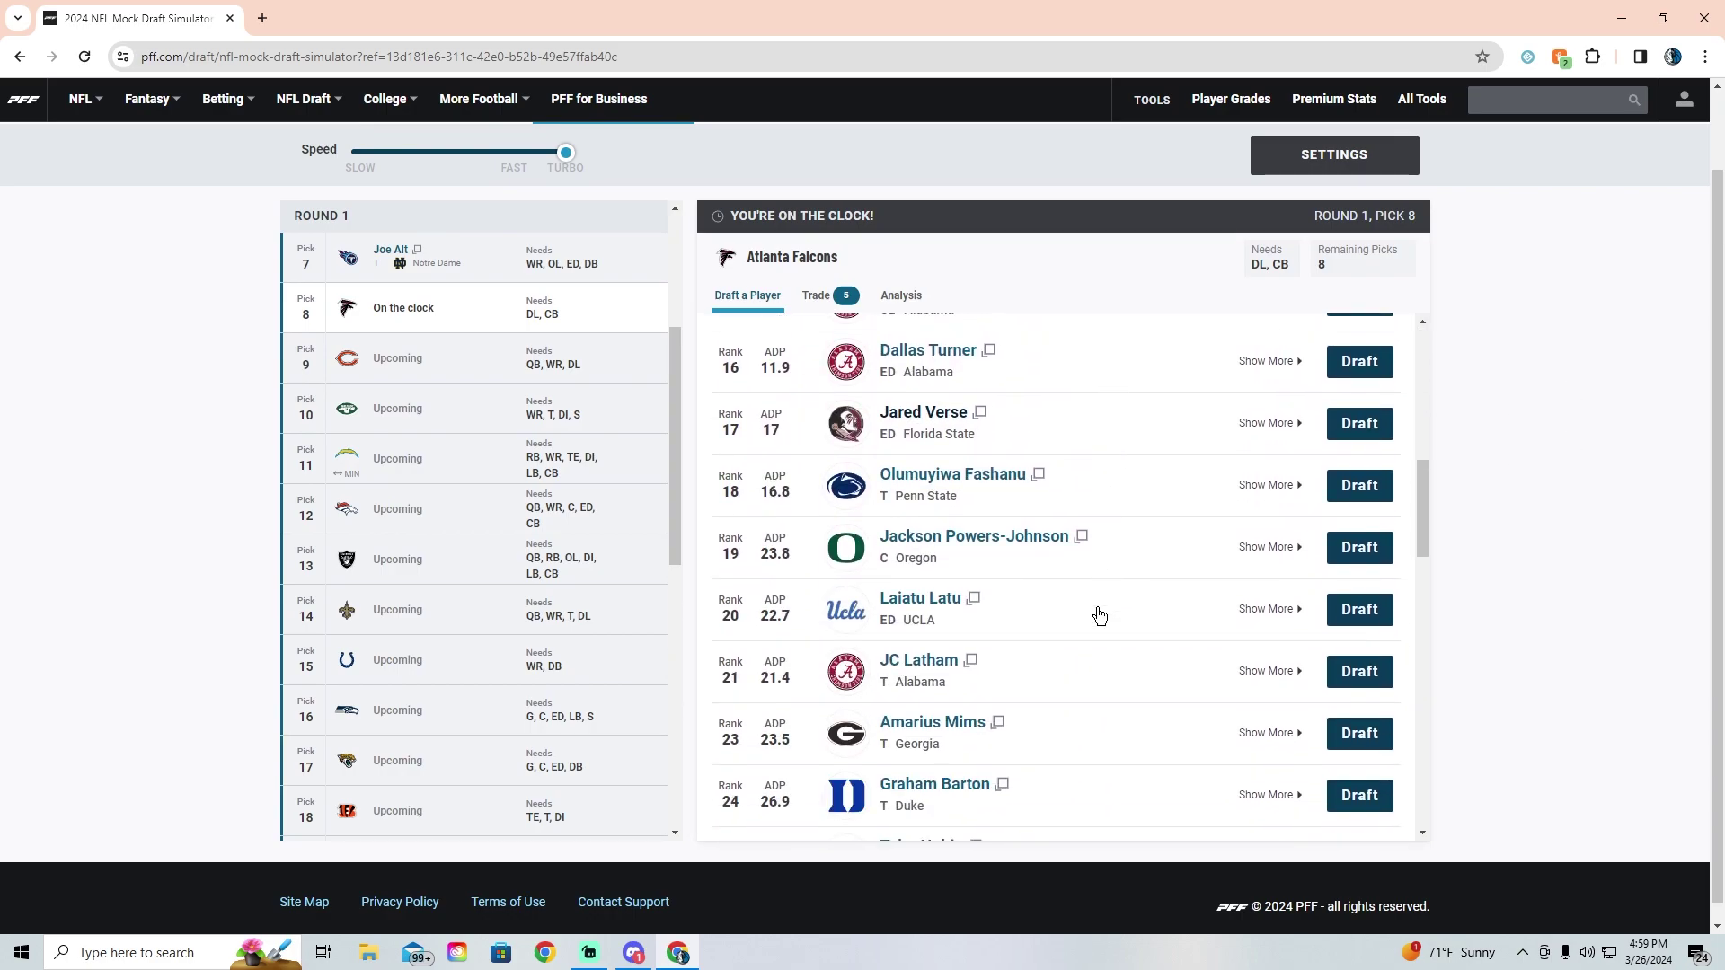
scroll(1130, 682, up, 6)
scroll(1130, 680, up, 5)
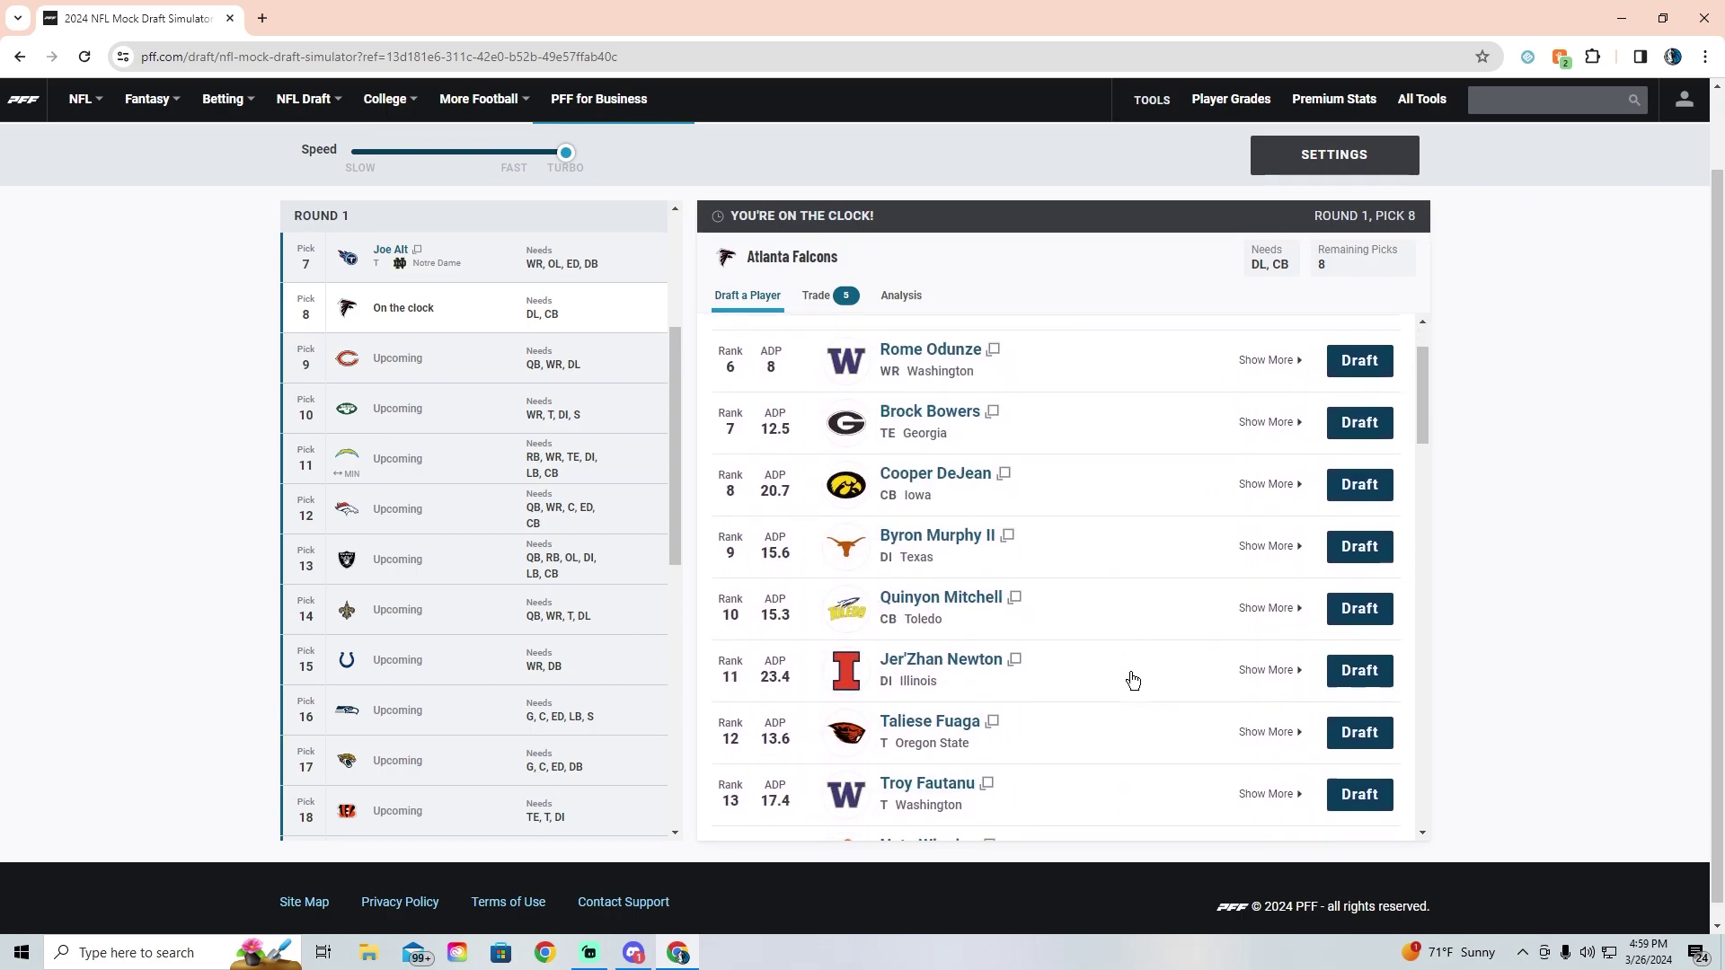
scroll(1502, 520, up, 1)
scroll(1429, 492, up, 2)
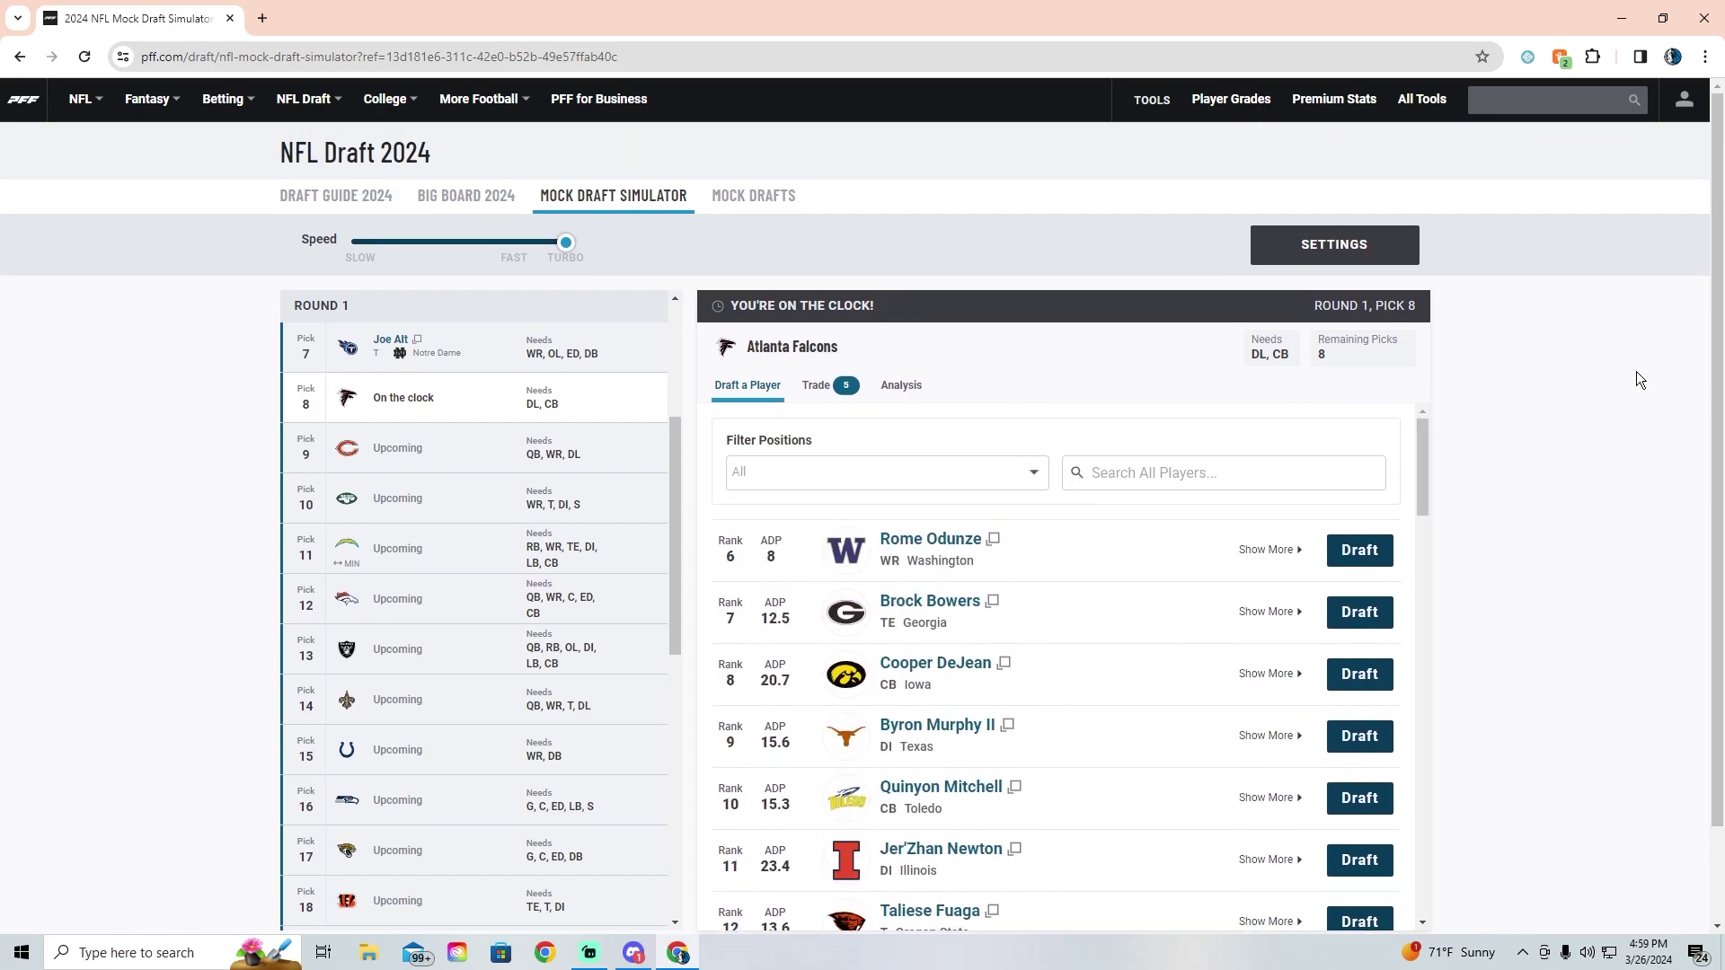
scroll(1527, 417, down, 2)
scroll(1187, 606, down, 7)
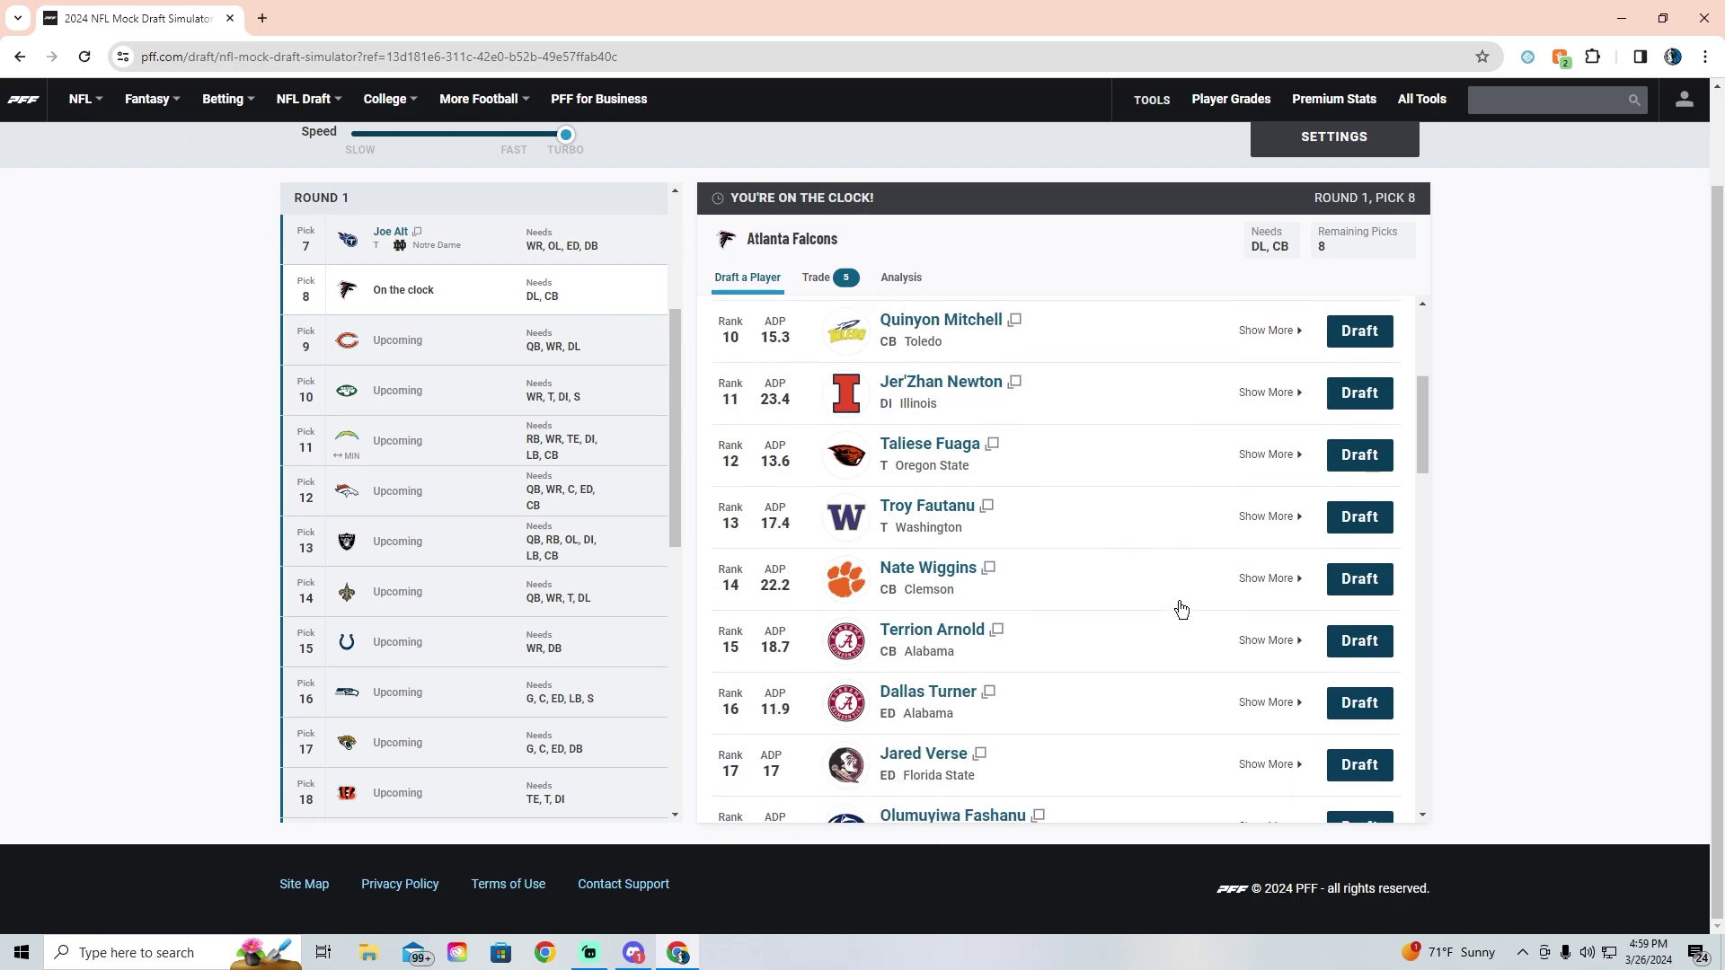
scroll(1181, 609, up, 7)
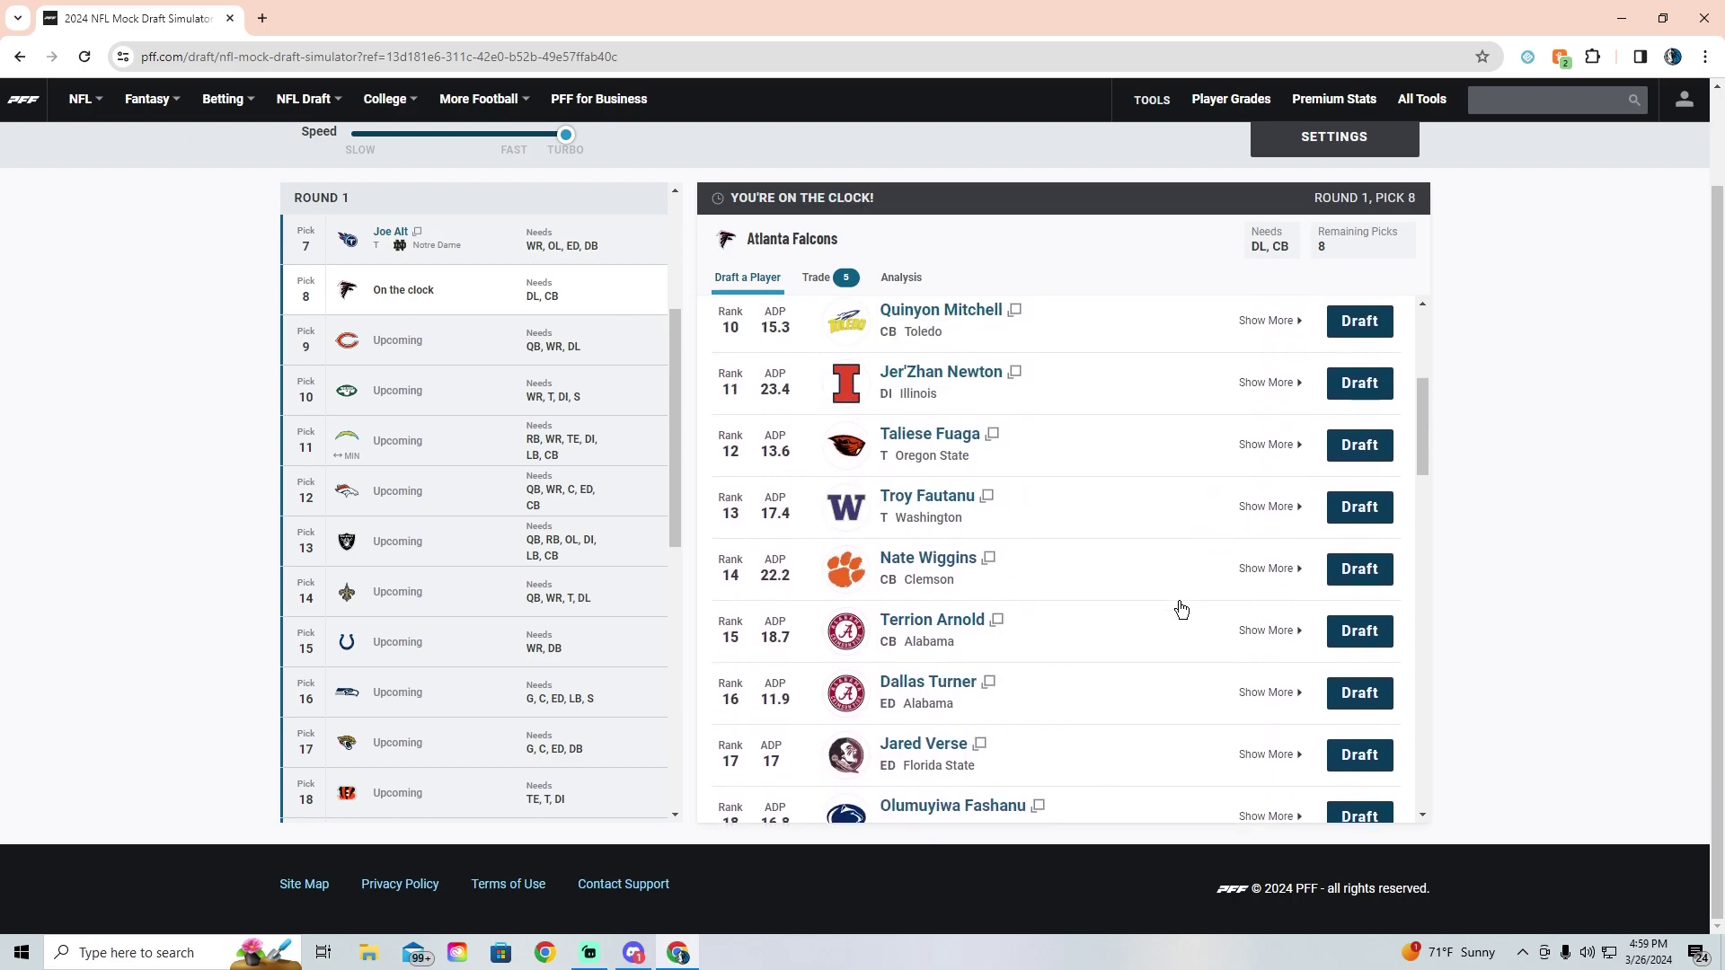
scroll(1608, 414, up, 2)
scroll(1605, 406, down, 1)
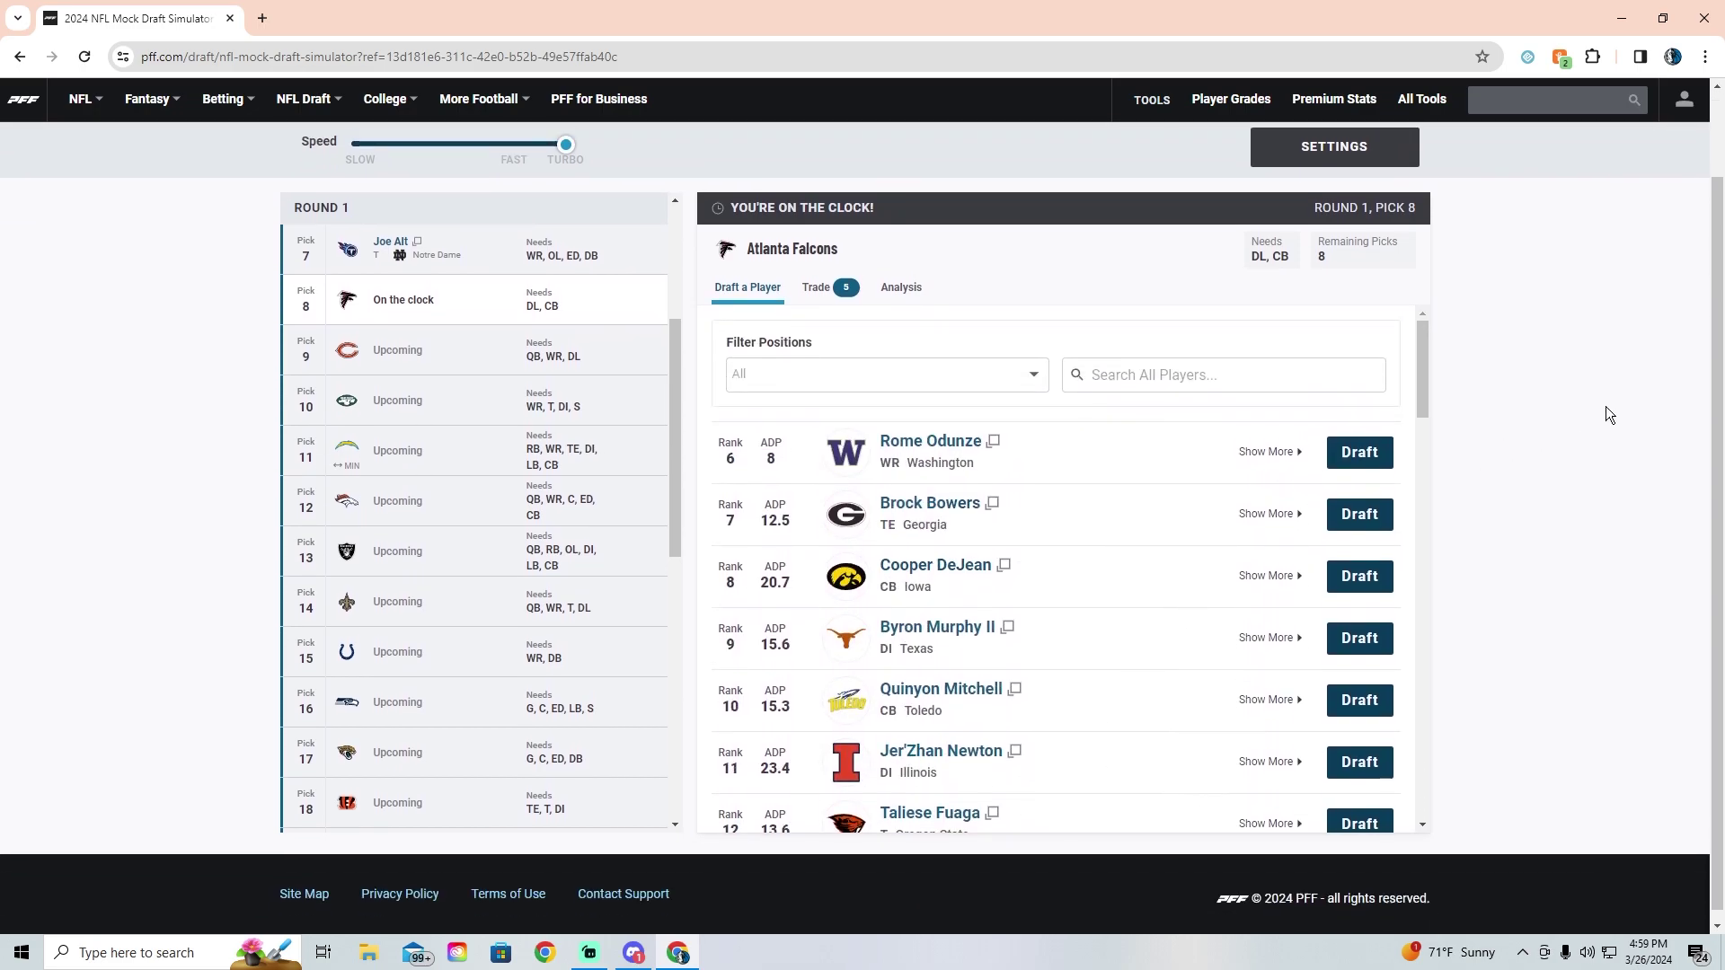
scroll(1604, 407, up, 2)
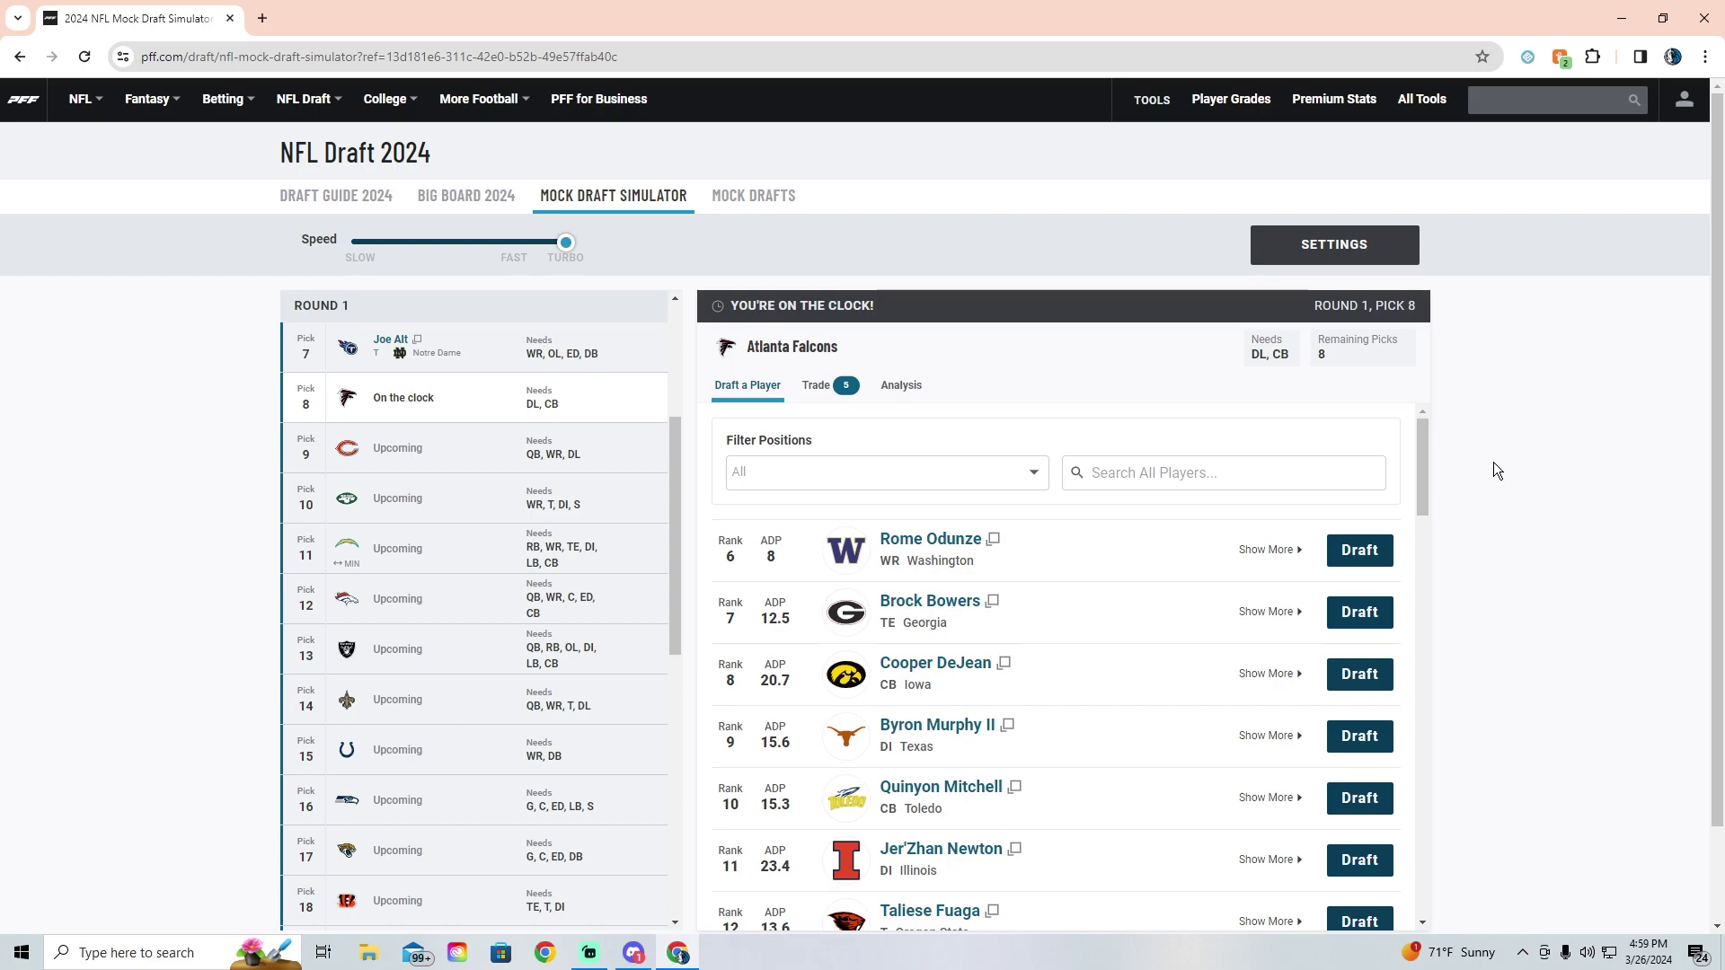
scroll(1447, 532, down, 1)
scroll(1115, 598, up, 1)
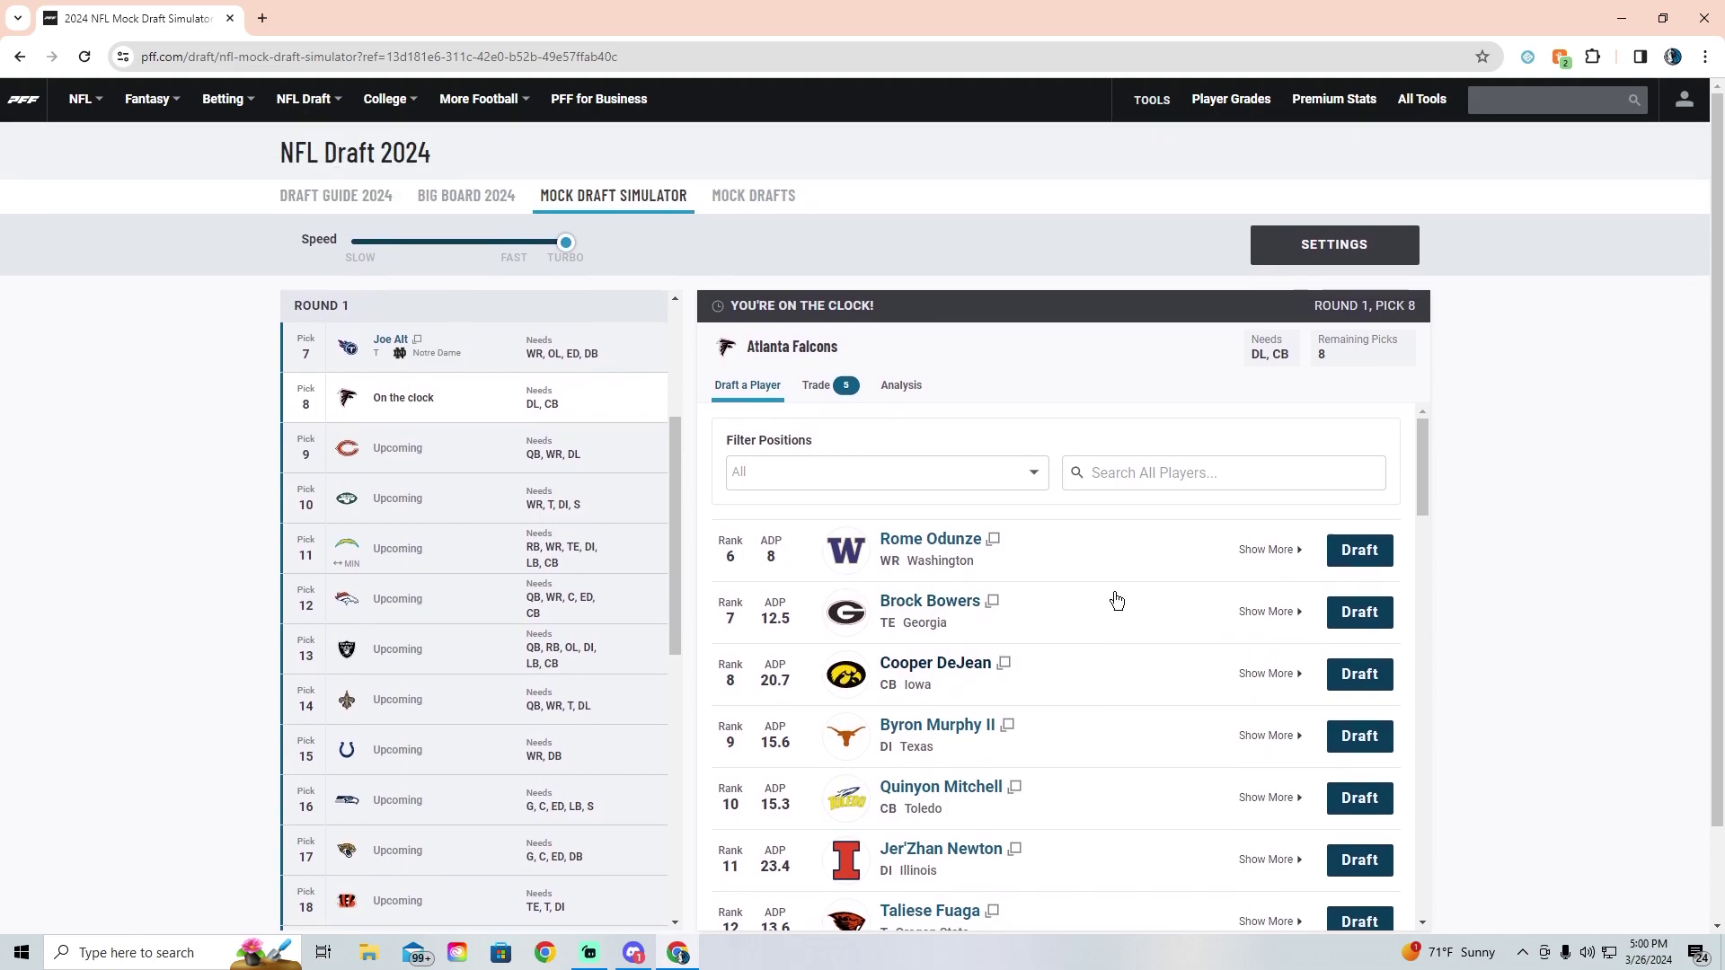
scroll(1130, 674, down, 2)
scroll(1123, 661, down, 3)
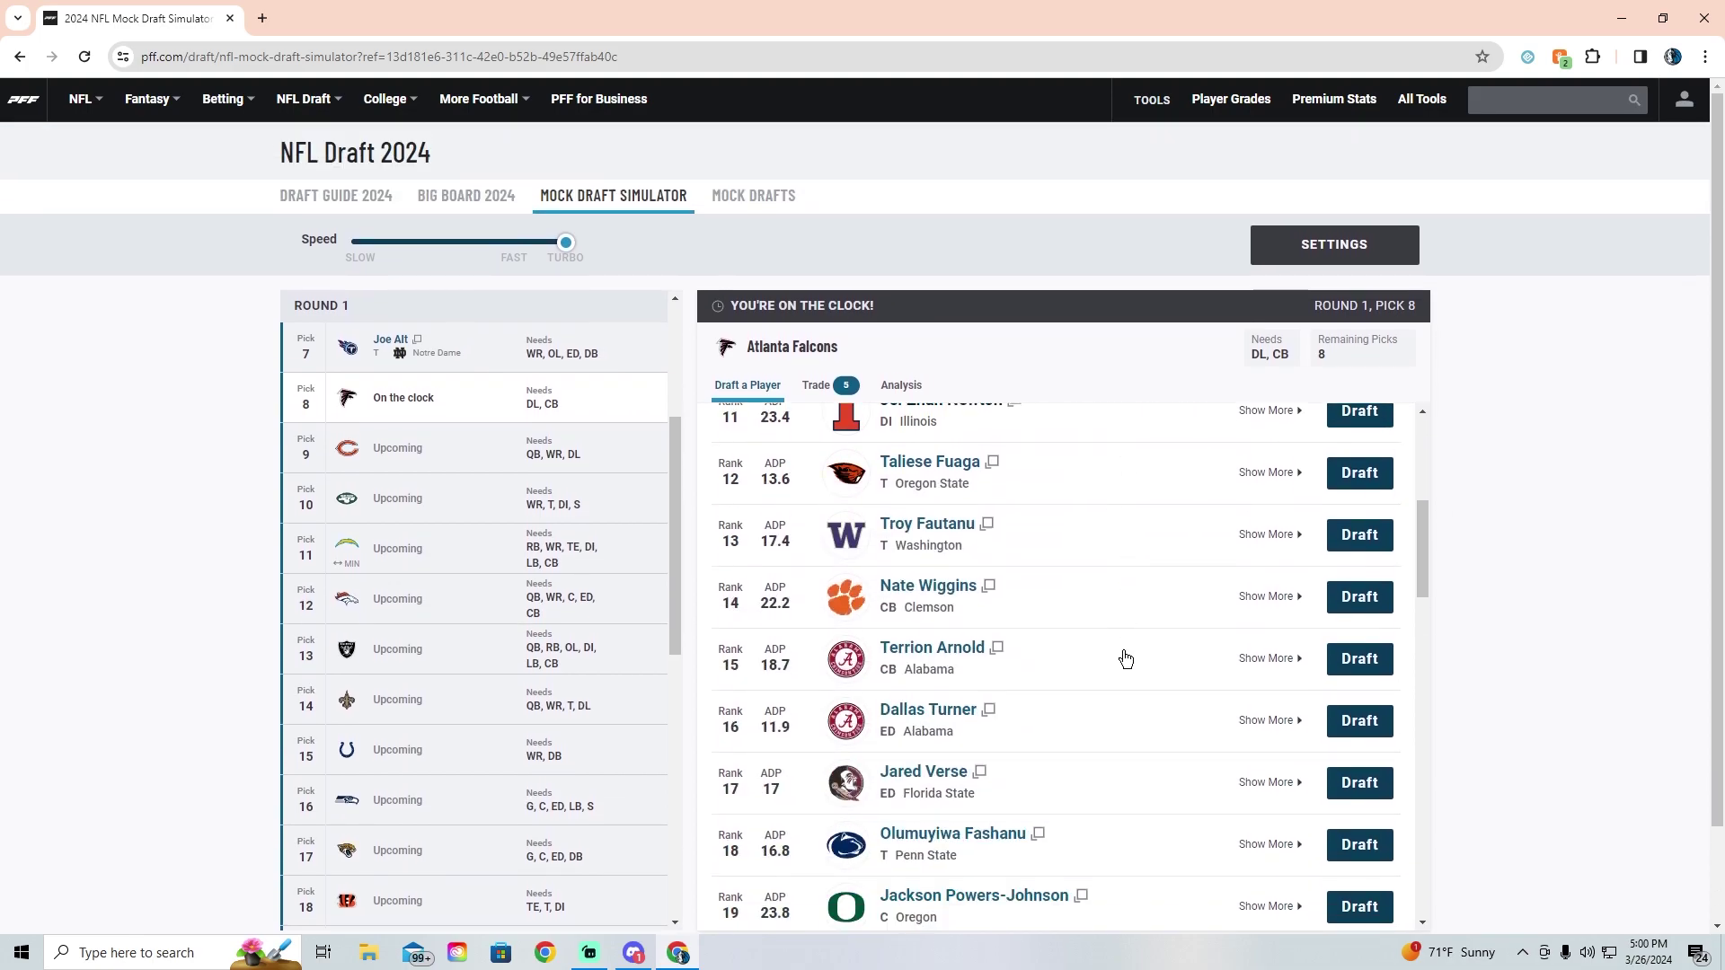
scroll(1121, 655, up, 5)
scroll(1063, 693, down, 2)
scroll(1123, 647, down, 1)
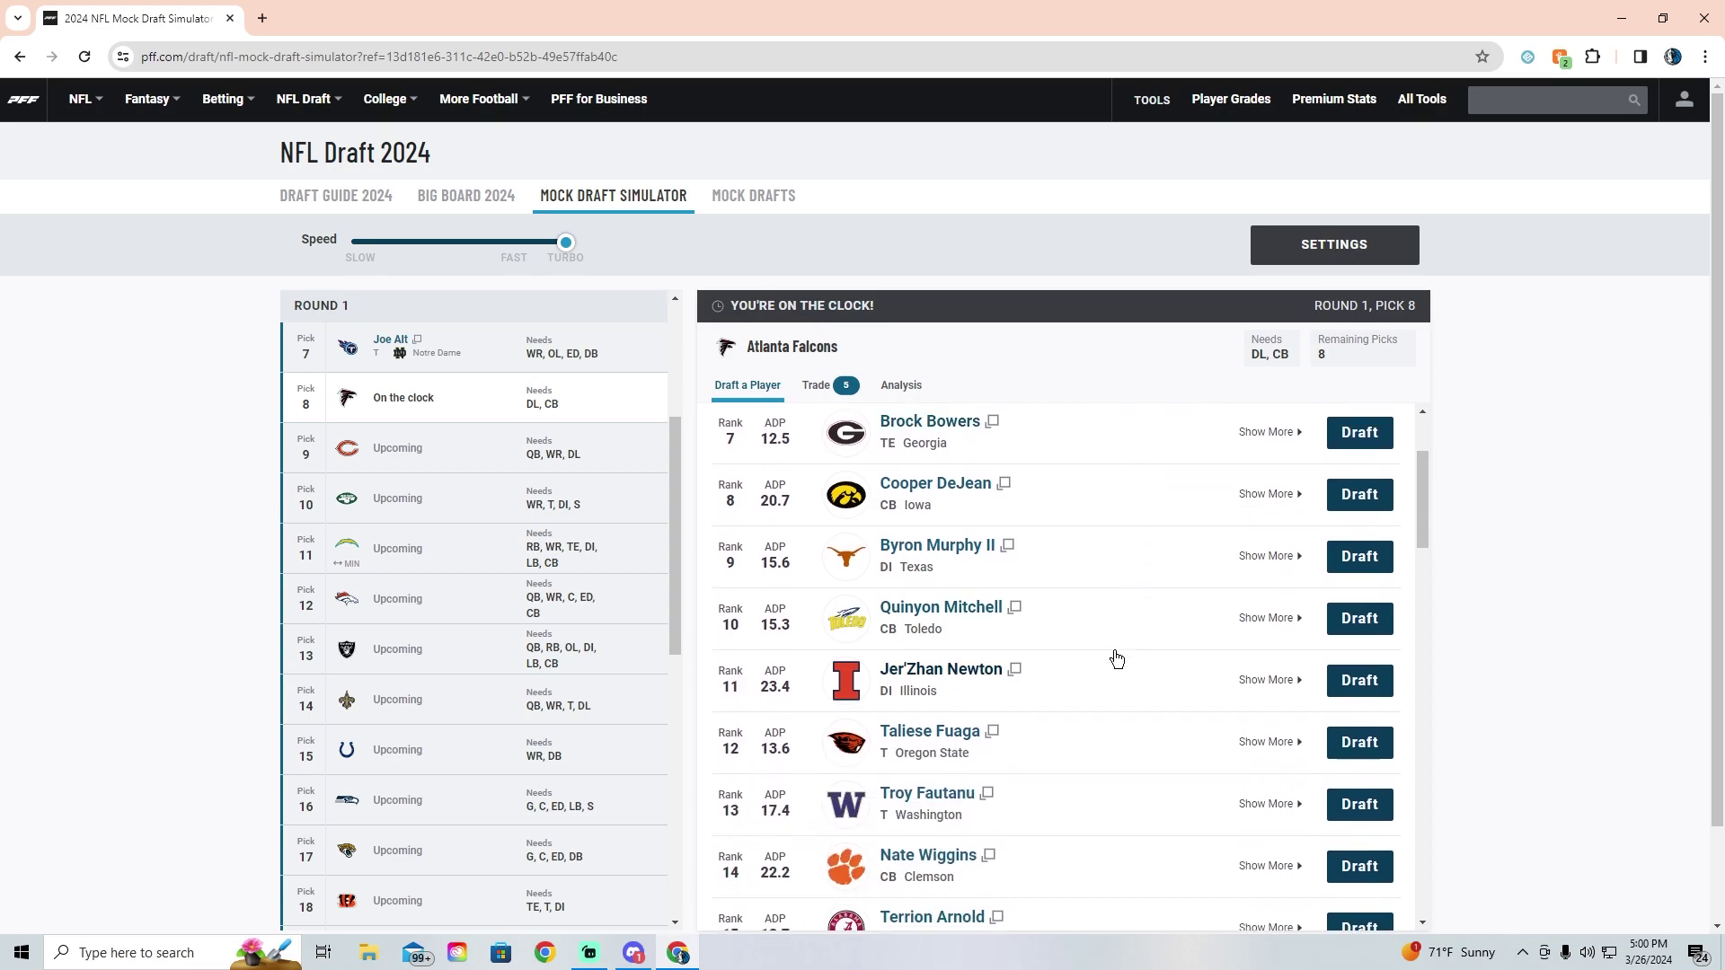
scroll(1071, 601, up, 2)
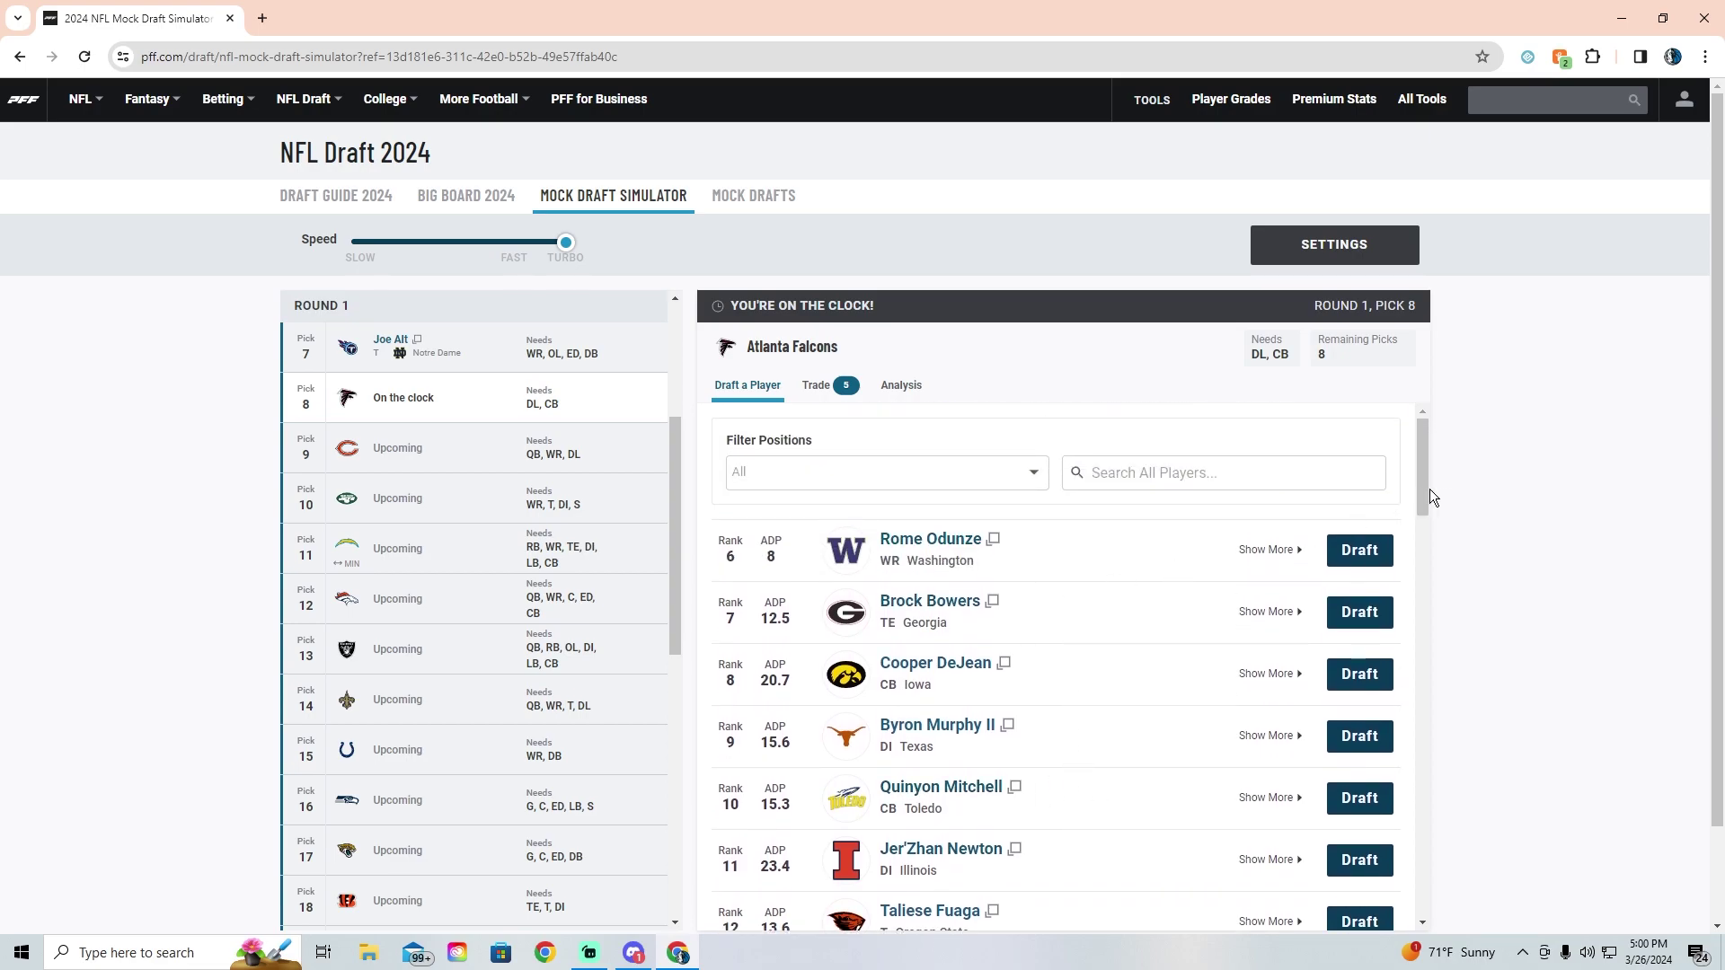
scroll(1416, 500, down, 1)
scroll(1431, 444, up, 1)
scroll(1566, 476, down, 1)
scroll(1566, 467, down, 1)
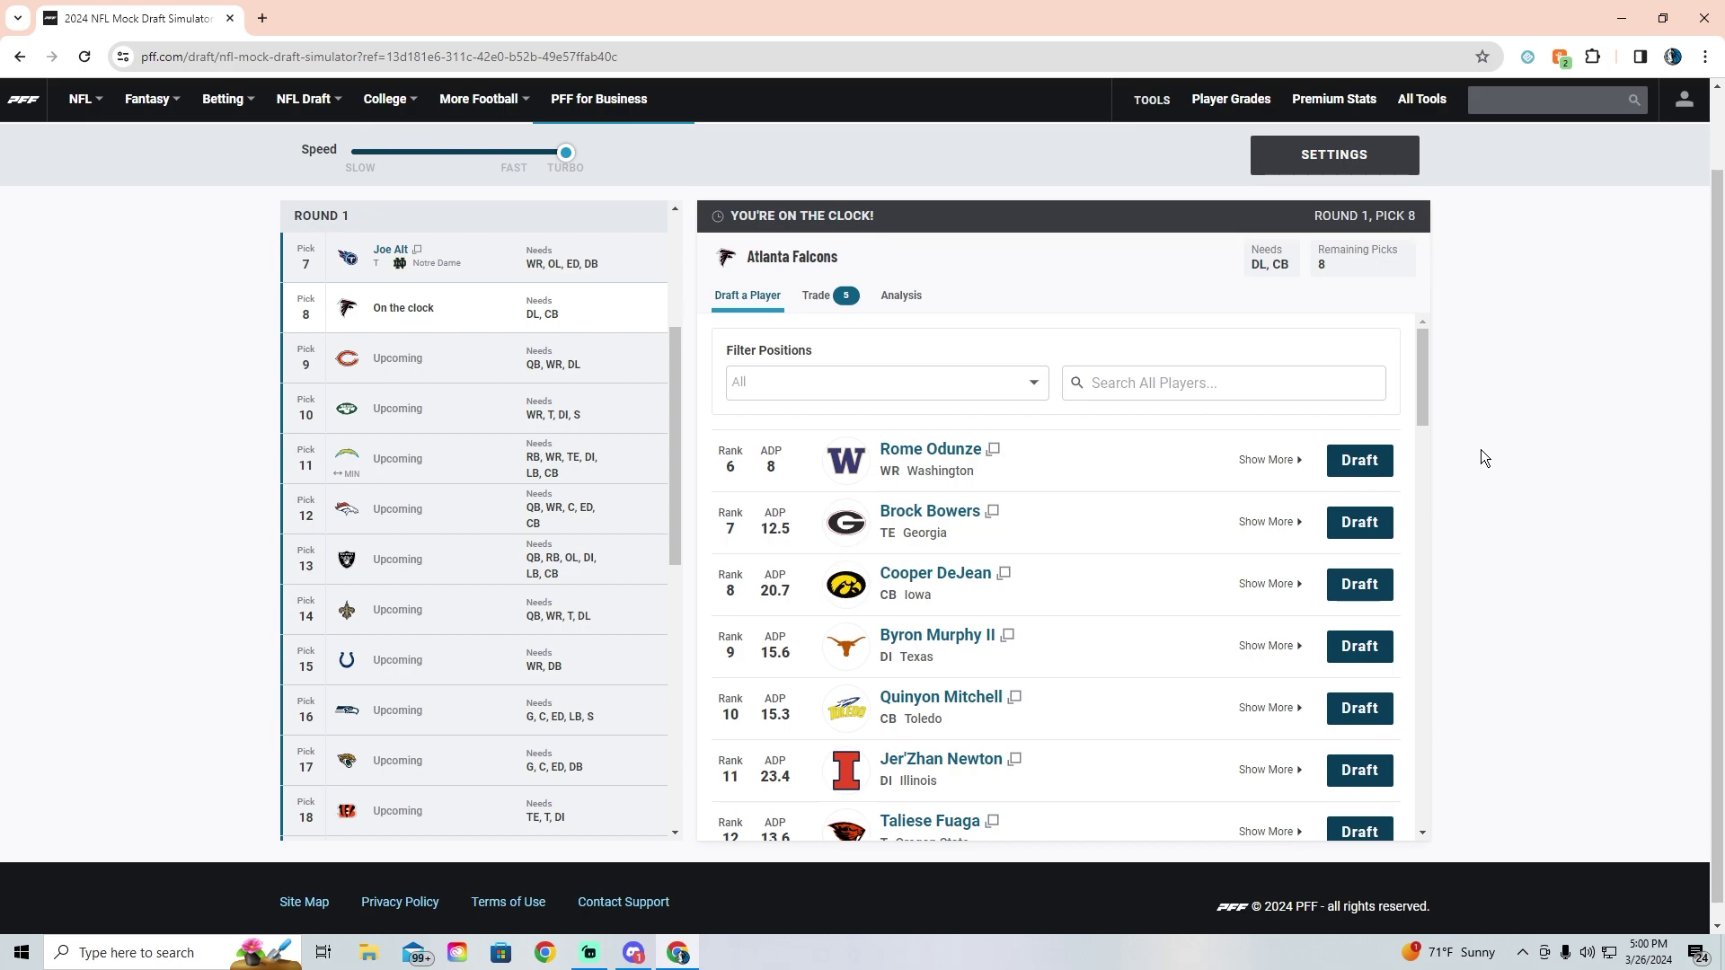
Step: Compare the players available to the Atlanta Falcons at pick 8 and draft Laiatu Latu
scroll(1094, 597, down, 2)
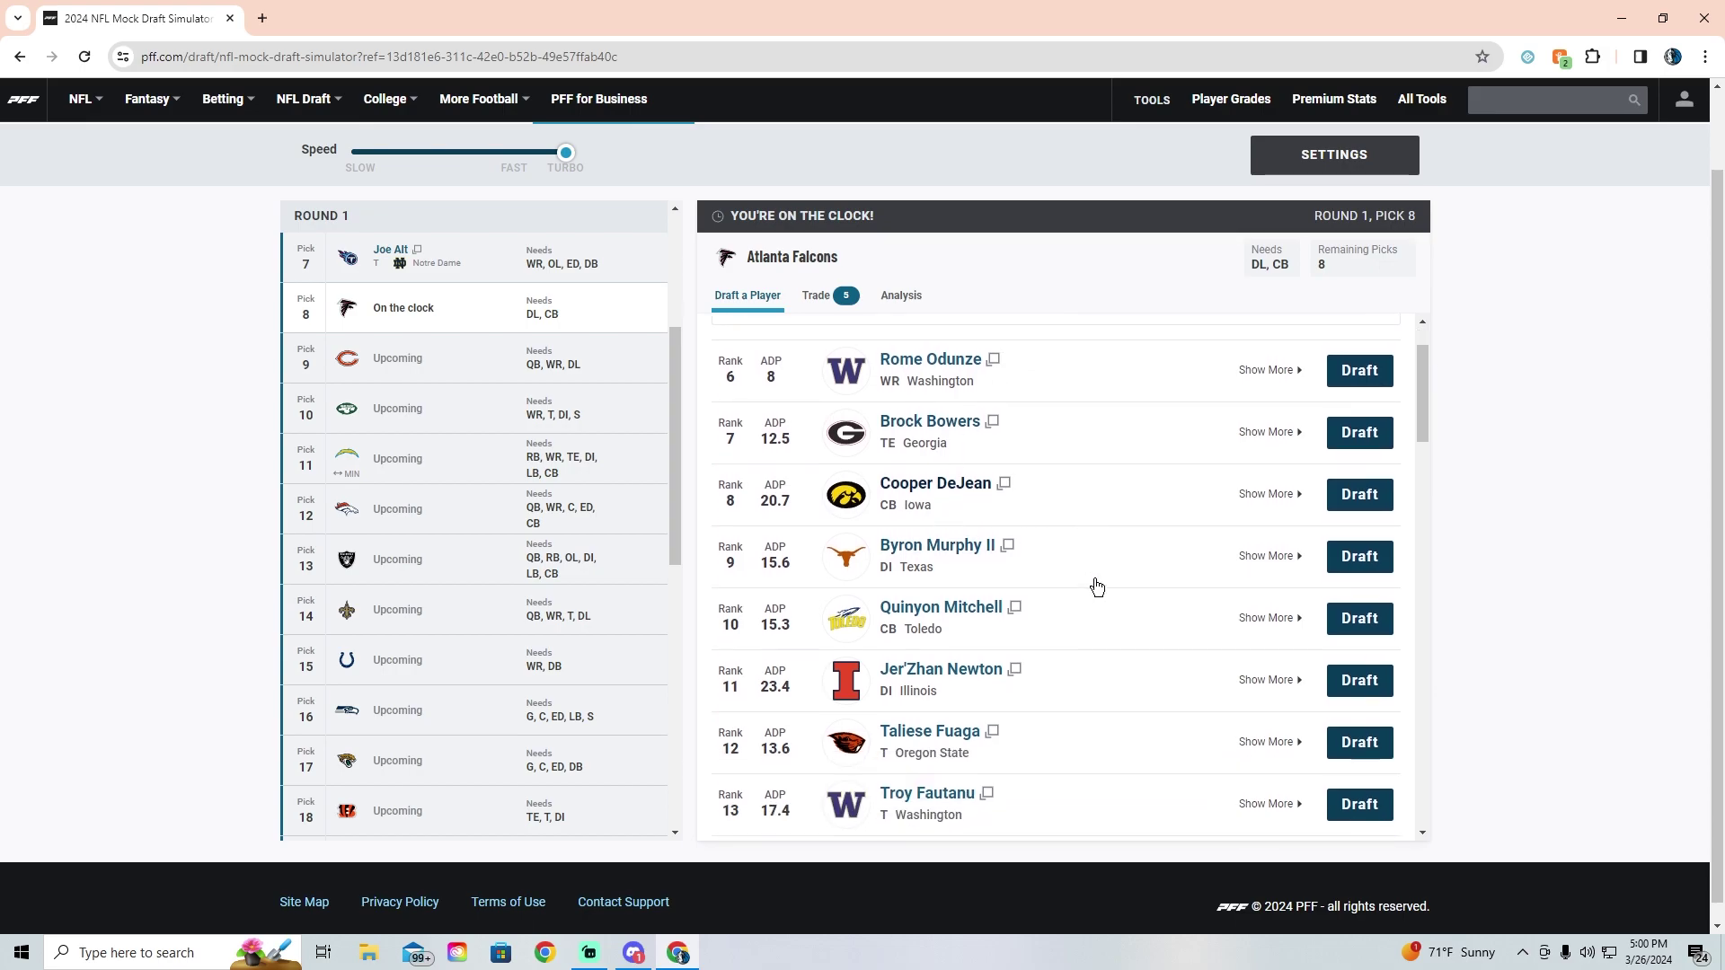
scroll(1142, 636, down, 4)
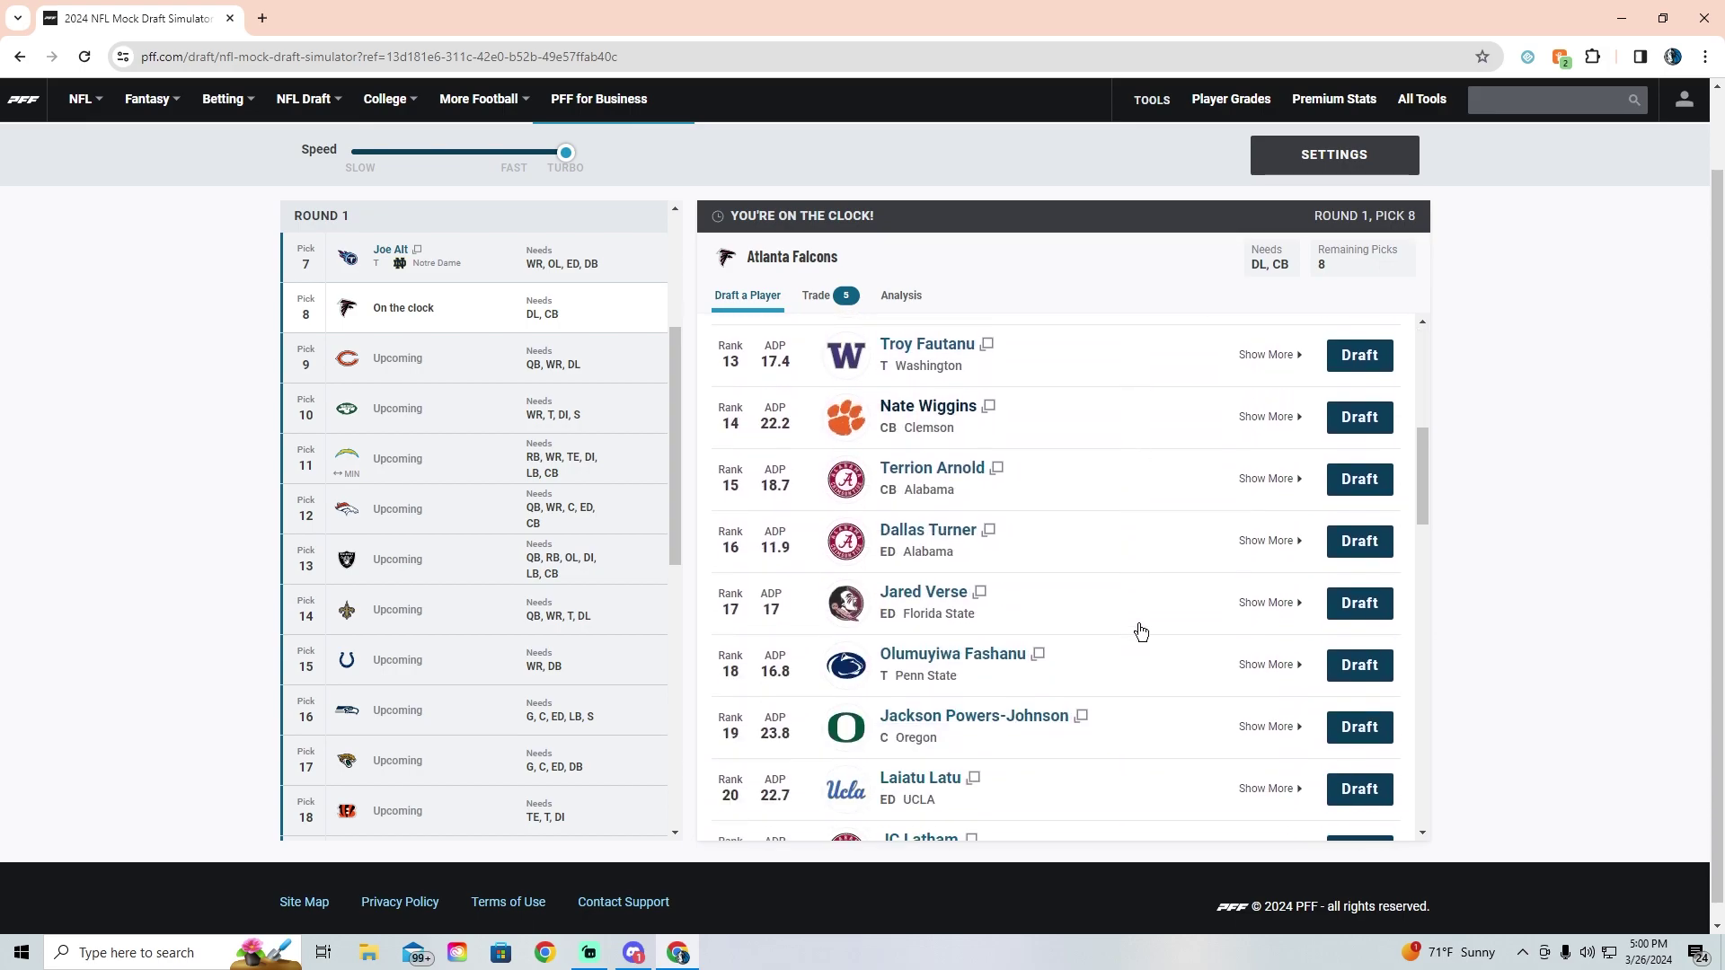
scroll(1117, 551, down, 1)
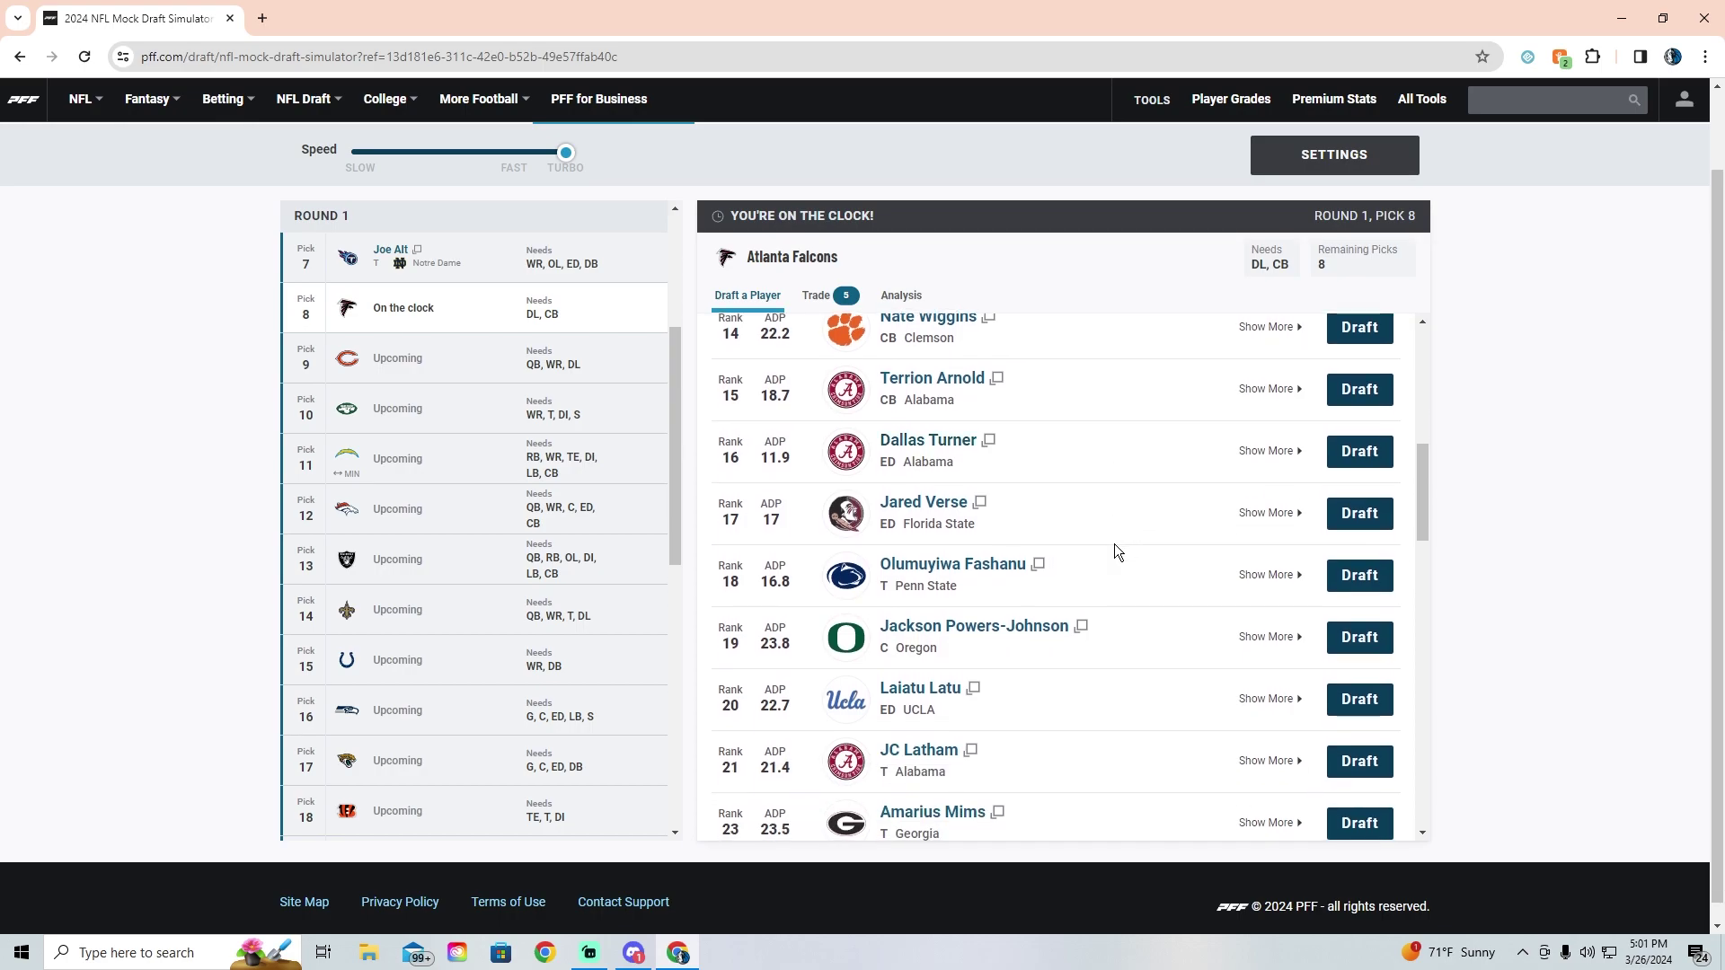
scroll(1116, 521, up, 2)
scroll(1117, 503, up, 2)
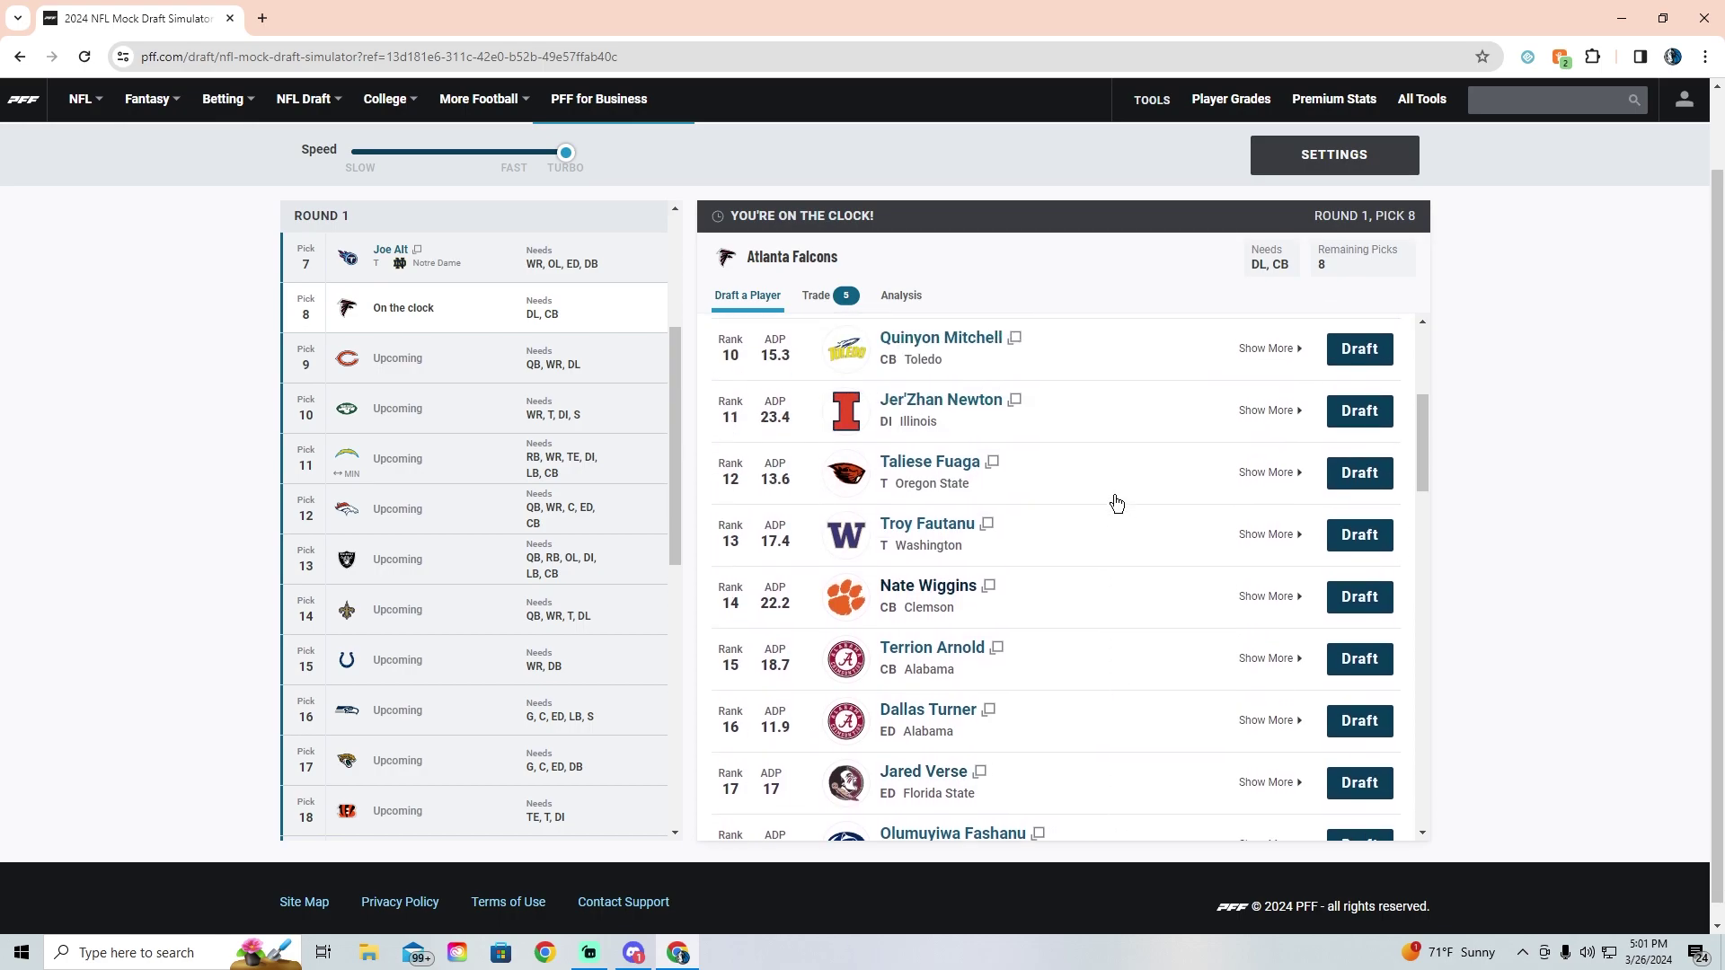
scroll(1101, 523, up, 5)
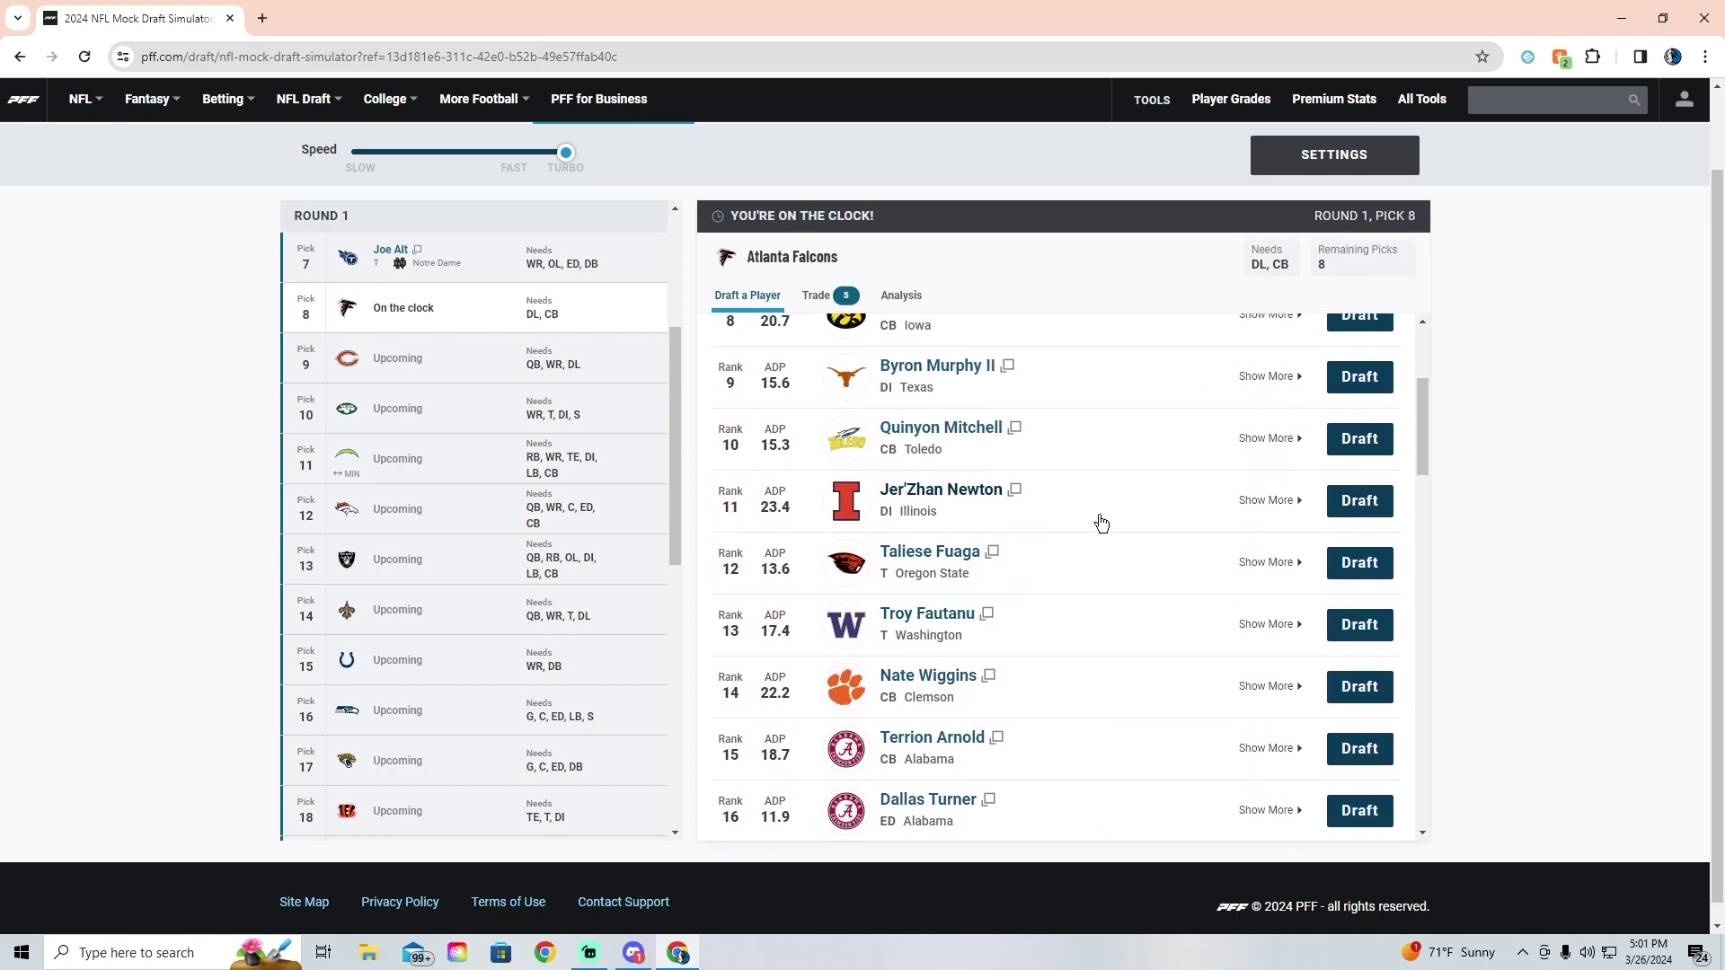
scroll(1102, 523, down, 6)
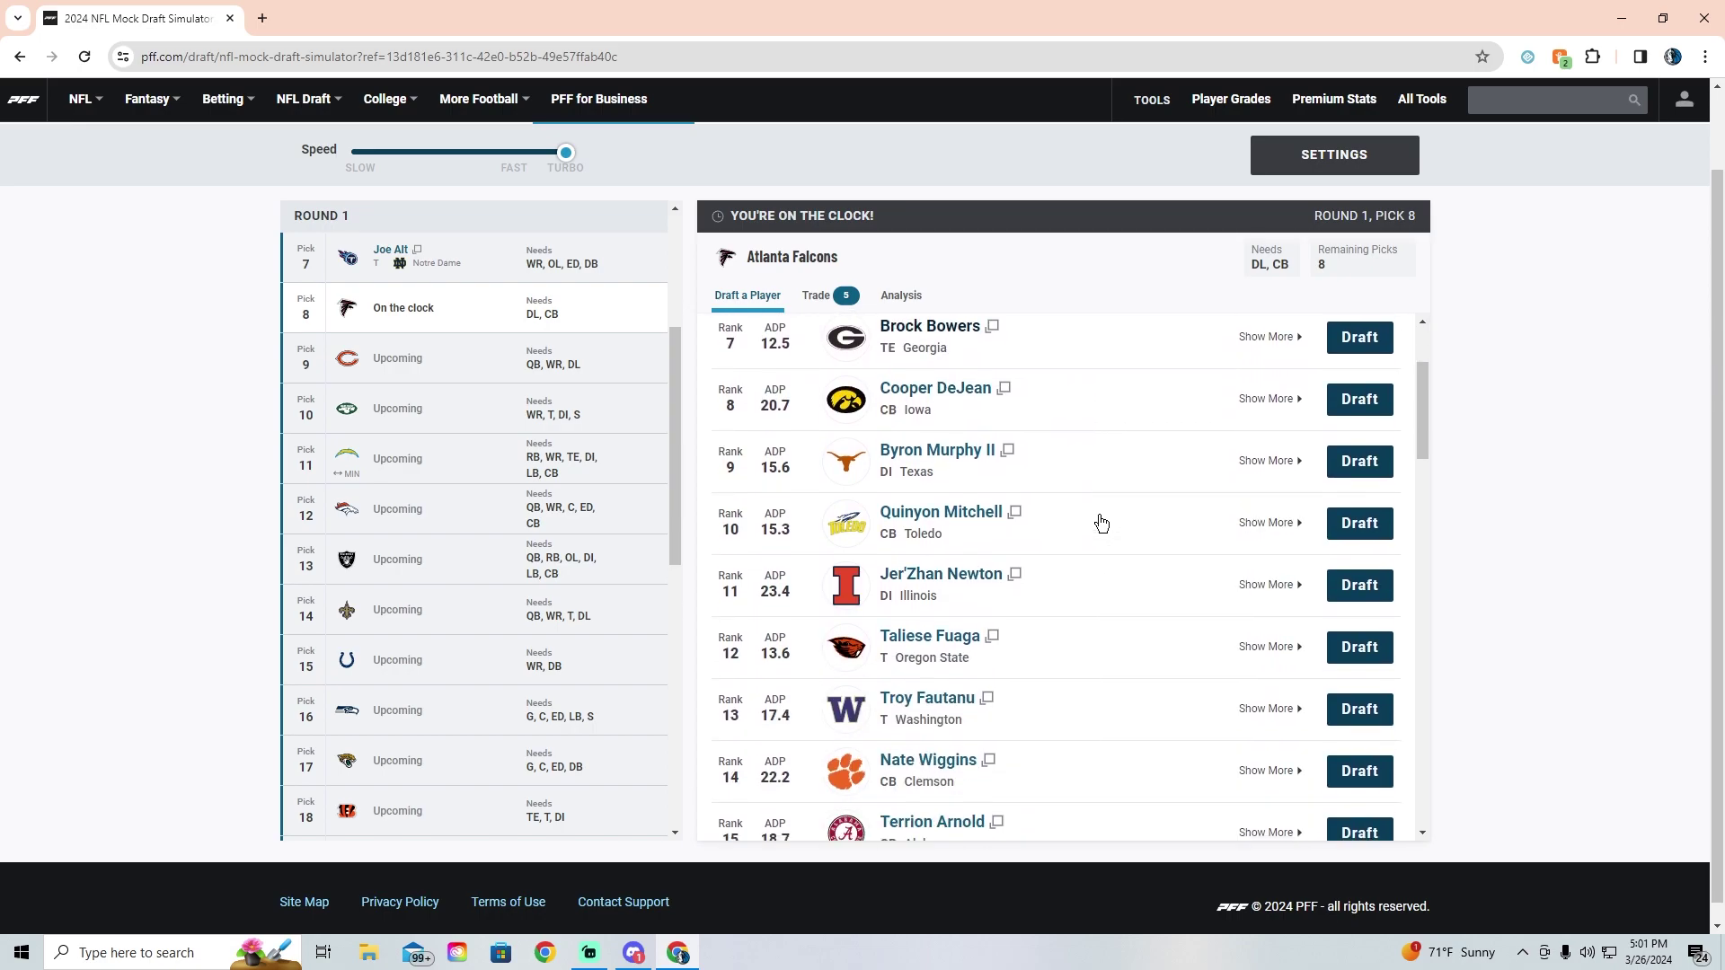
scroll(1101, 523, up, 7)
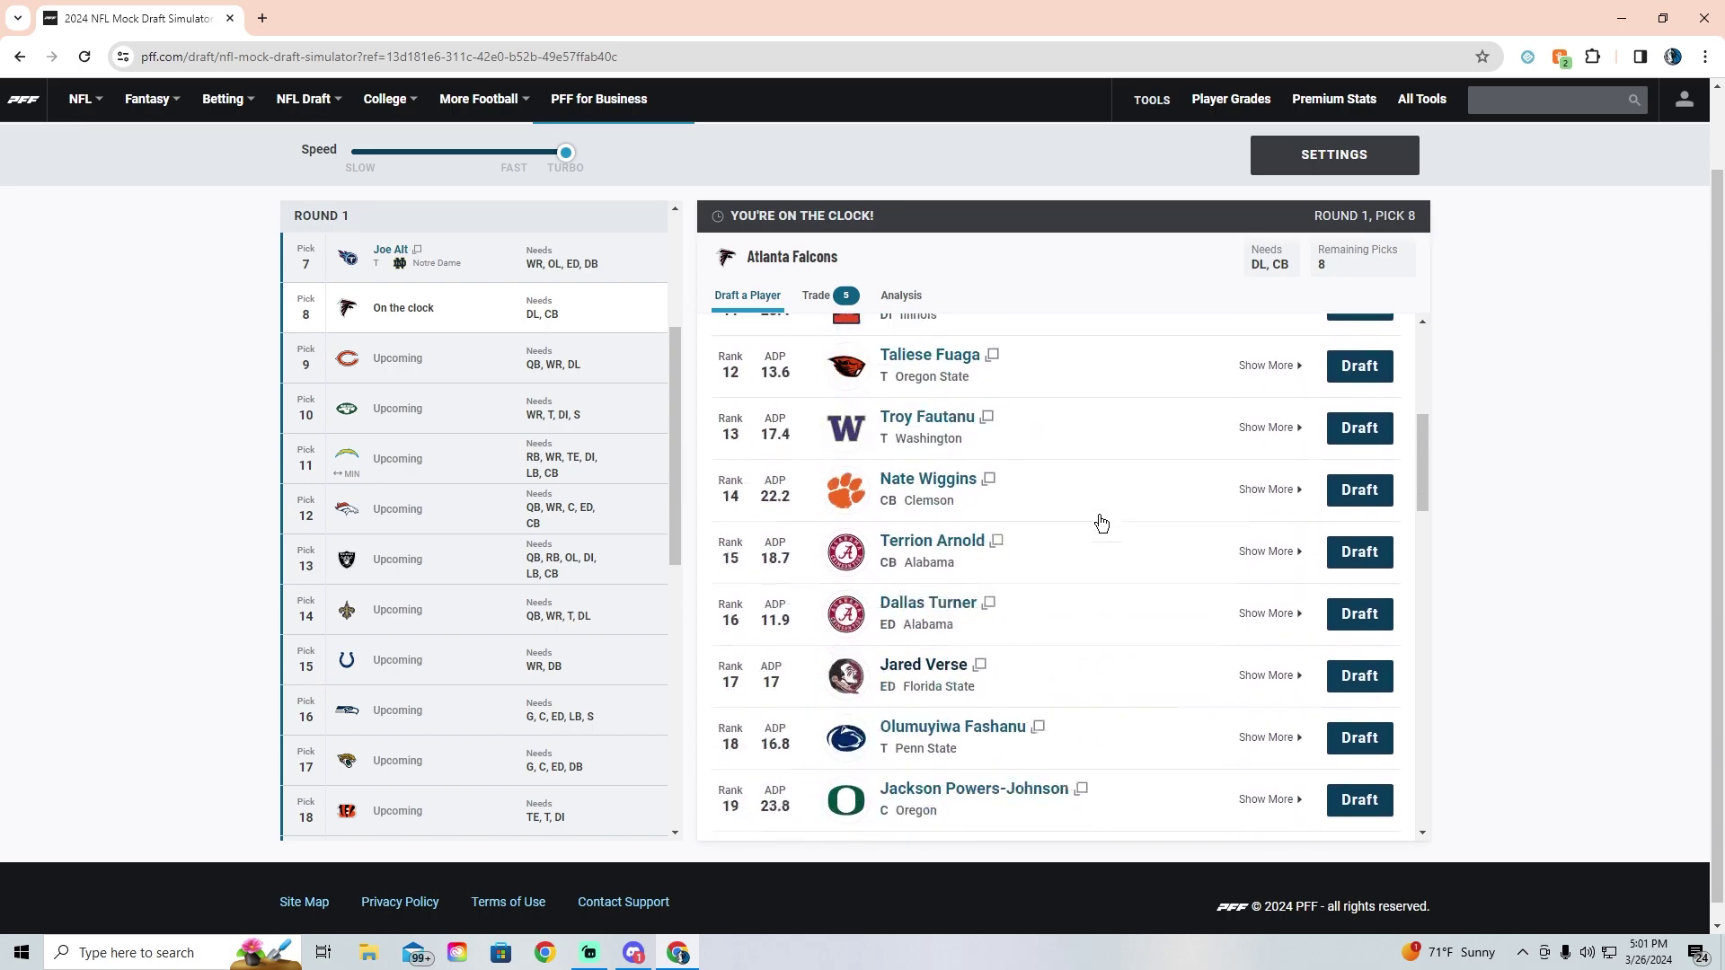
scroll(1102, 523, down, 5)
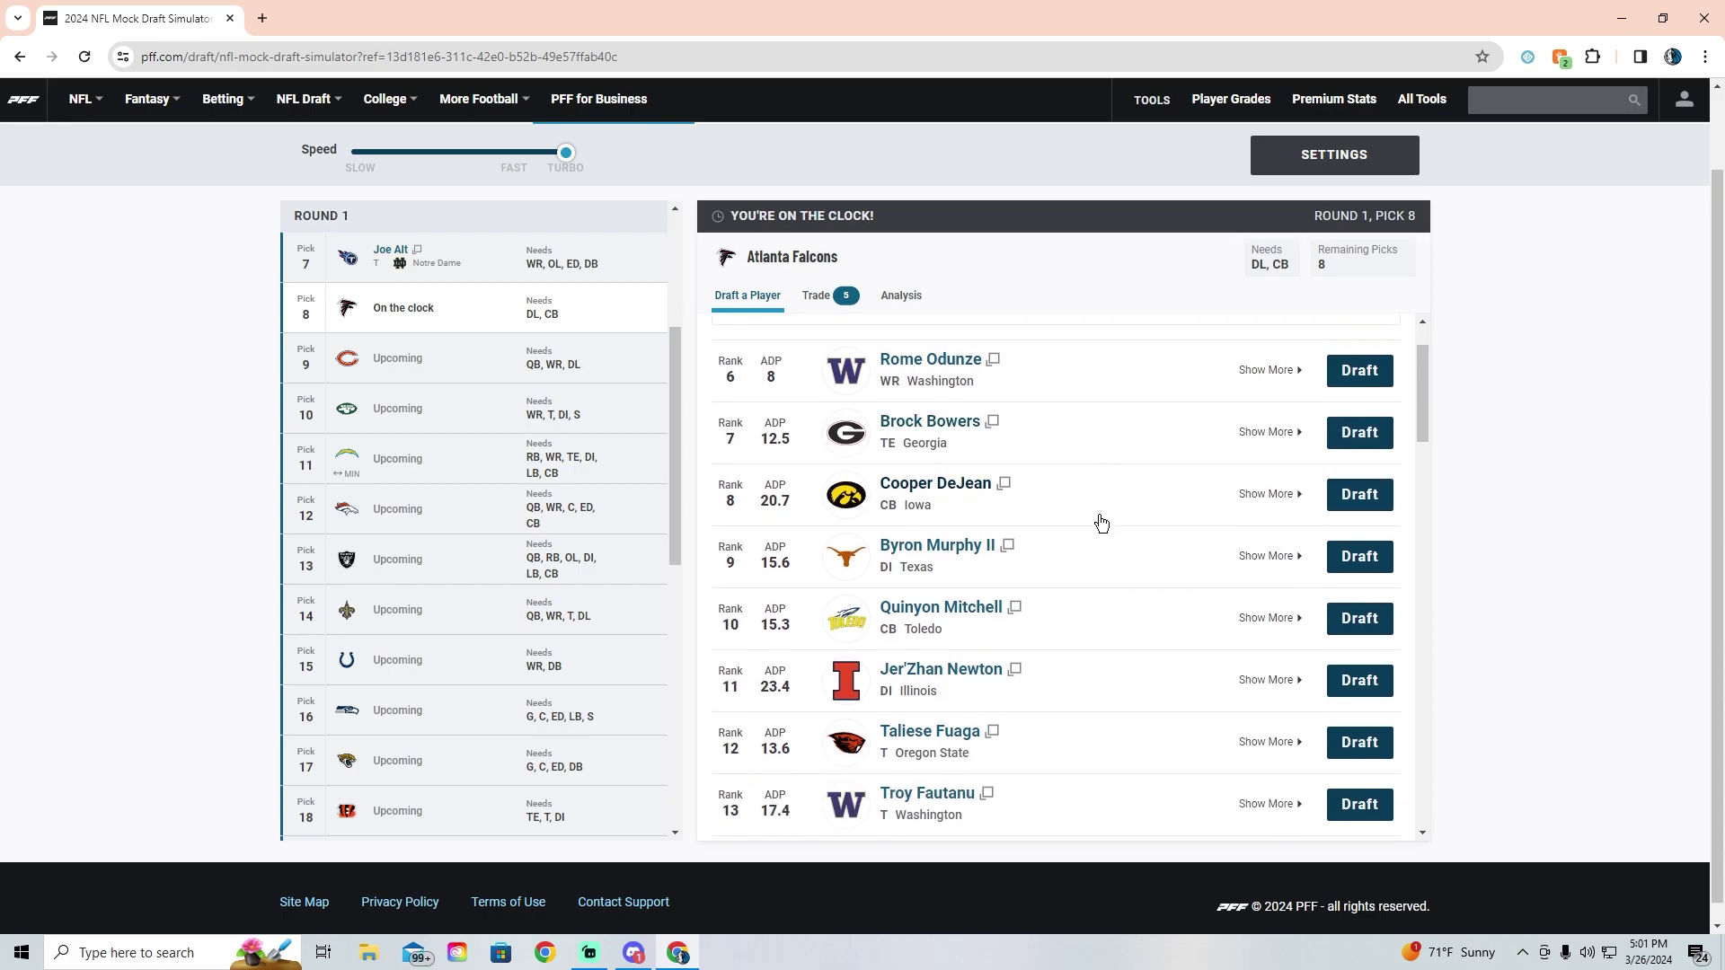
scroll(1102, 523, up, 6)
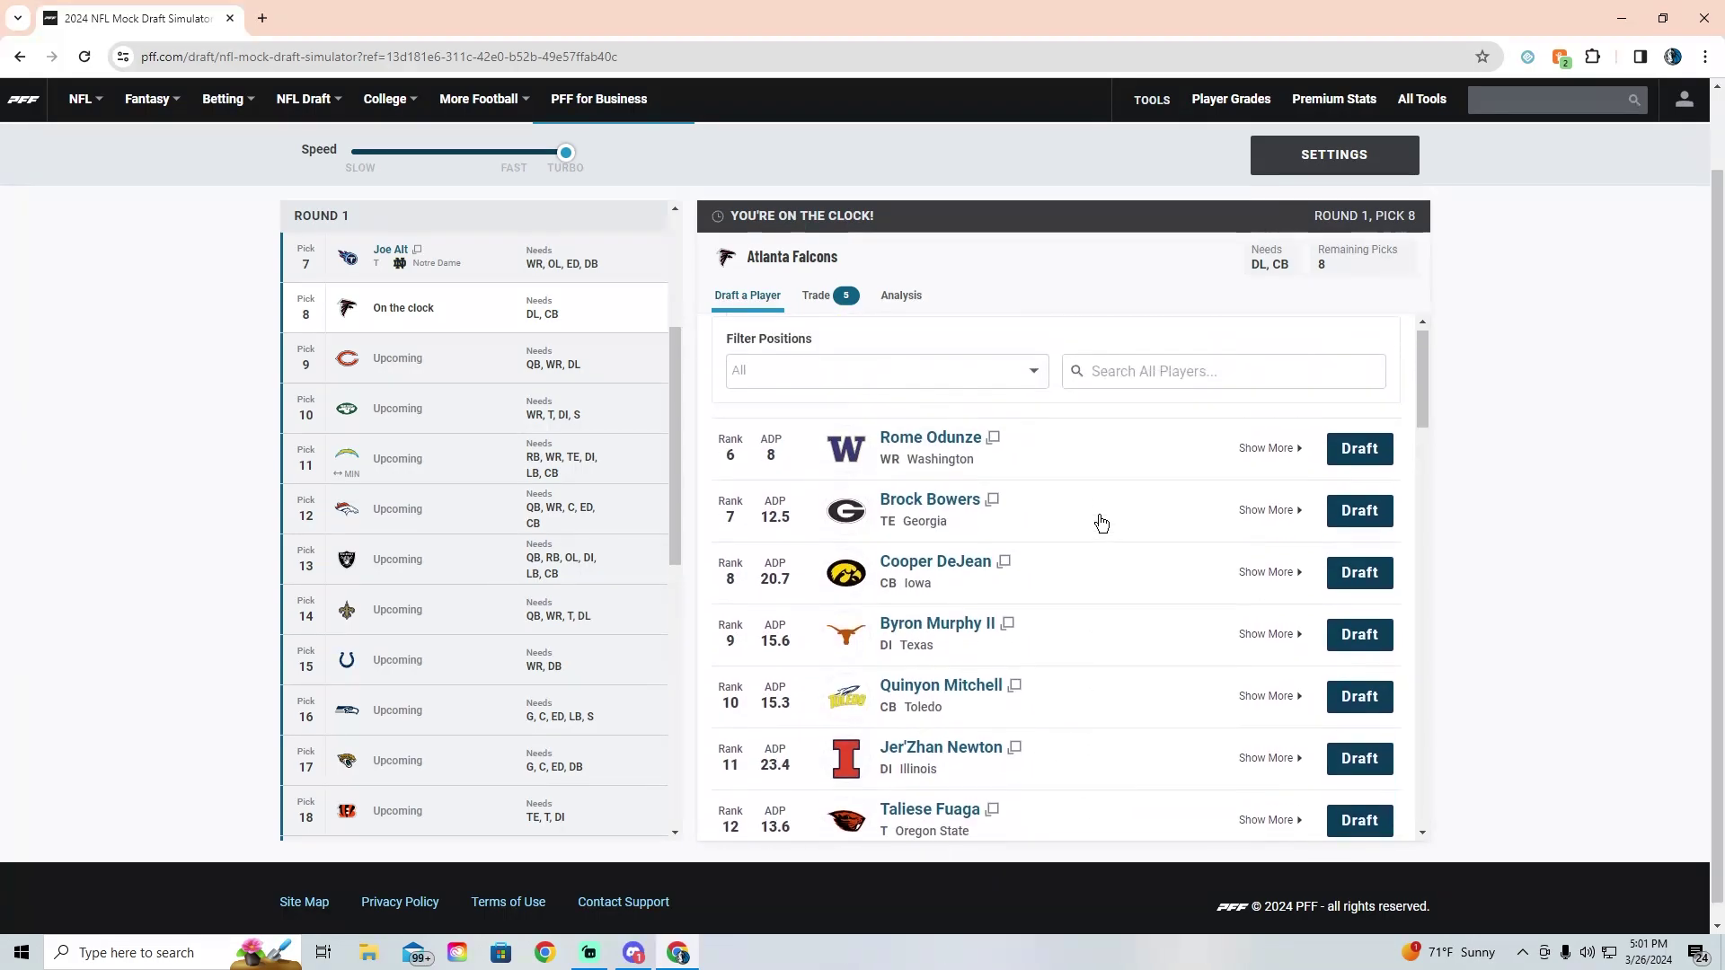
scroll(1102, 523, down, 3)
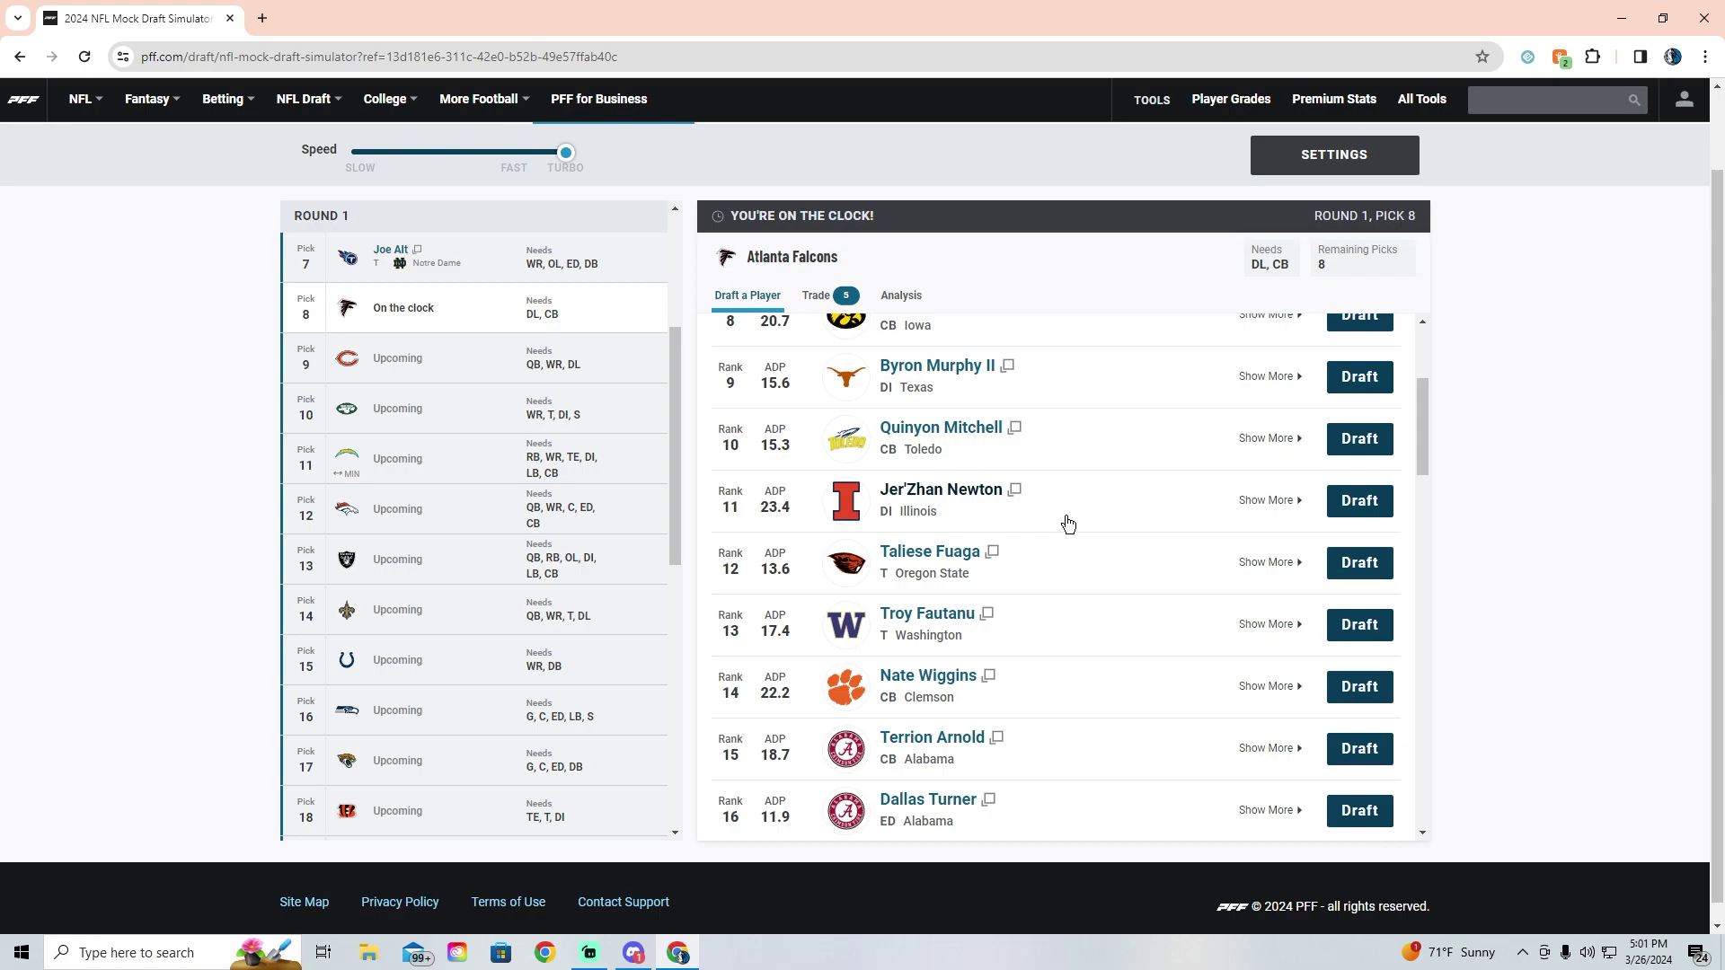
scroll(1166, 560, down, 6)
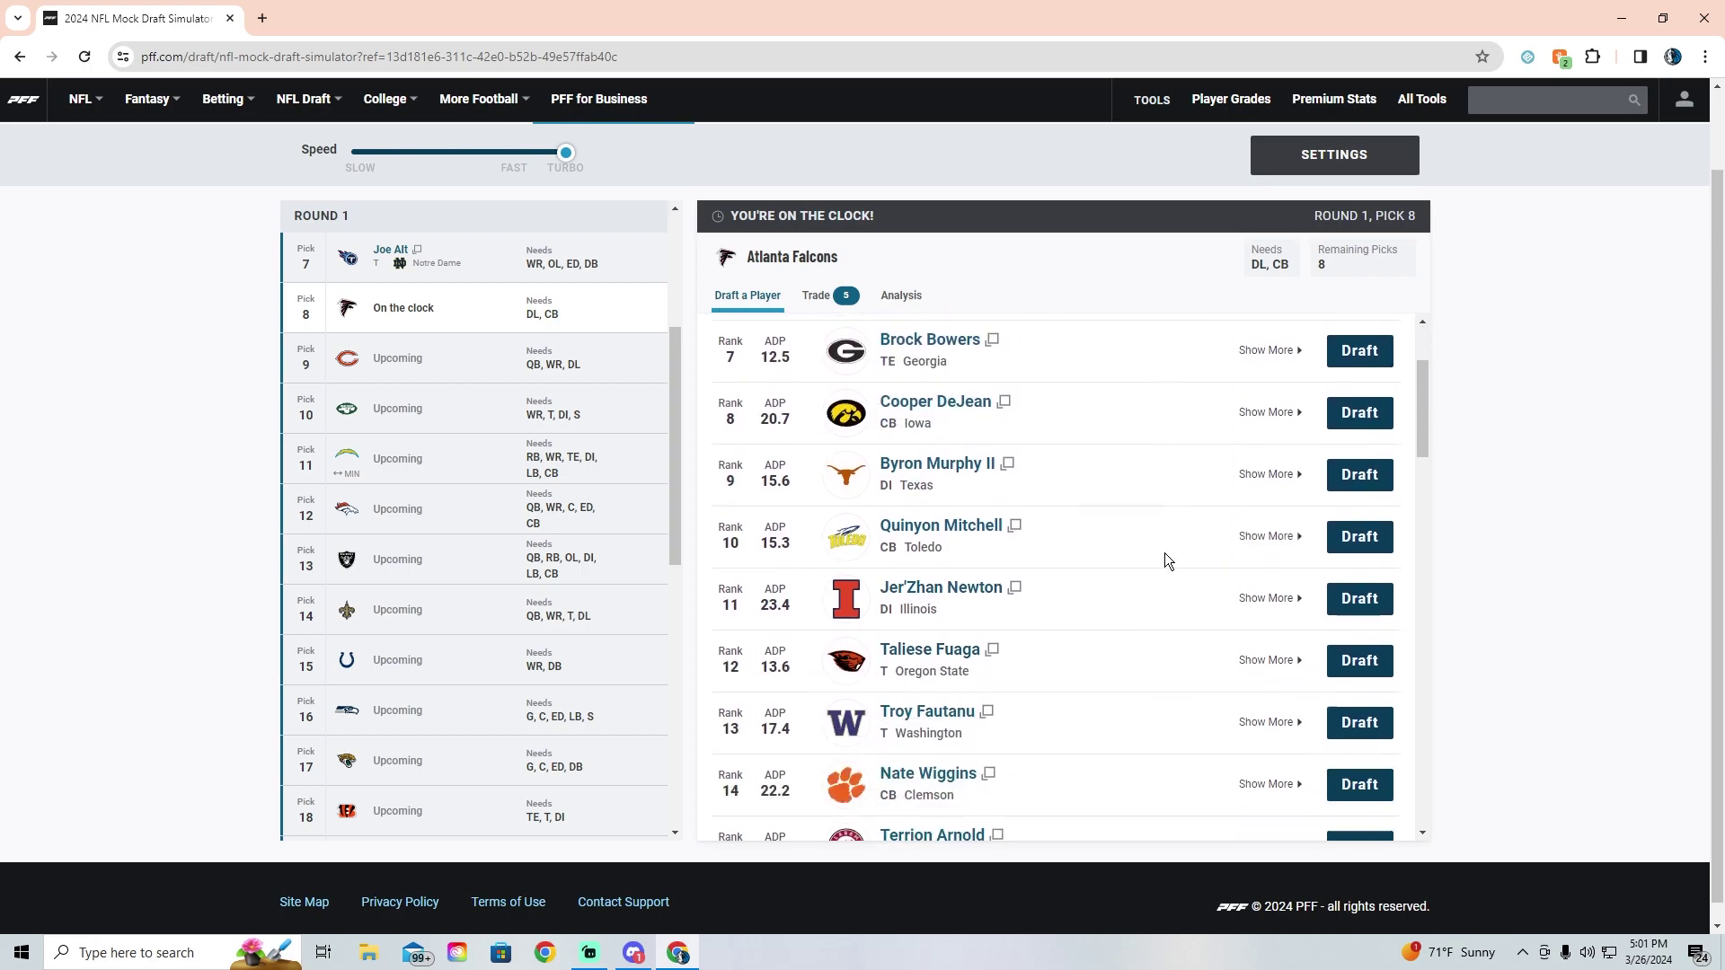
scroll(1167, 561, down, 1)
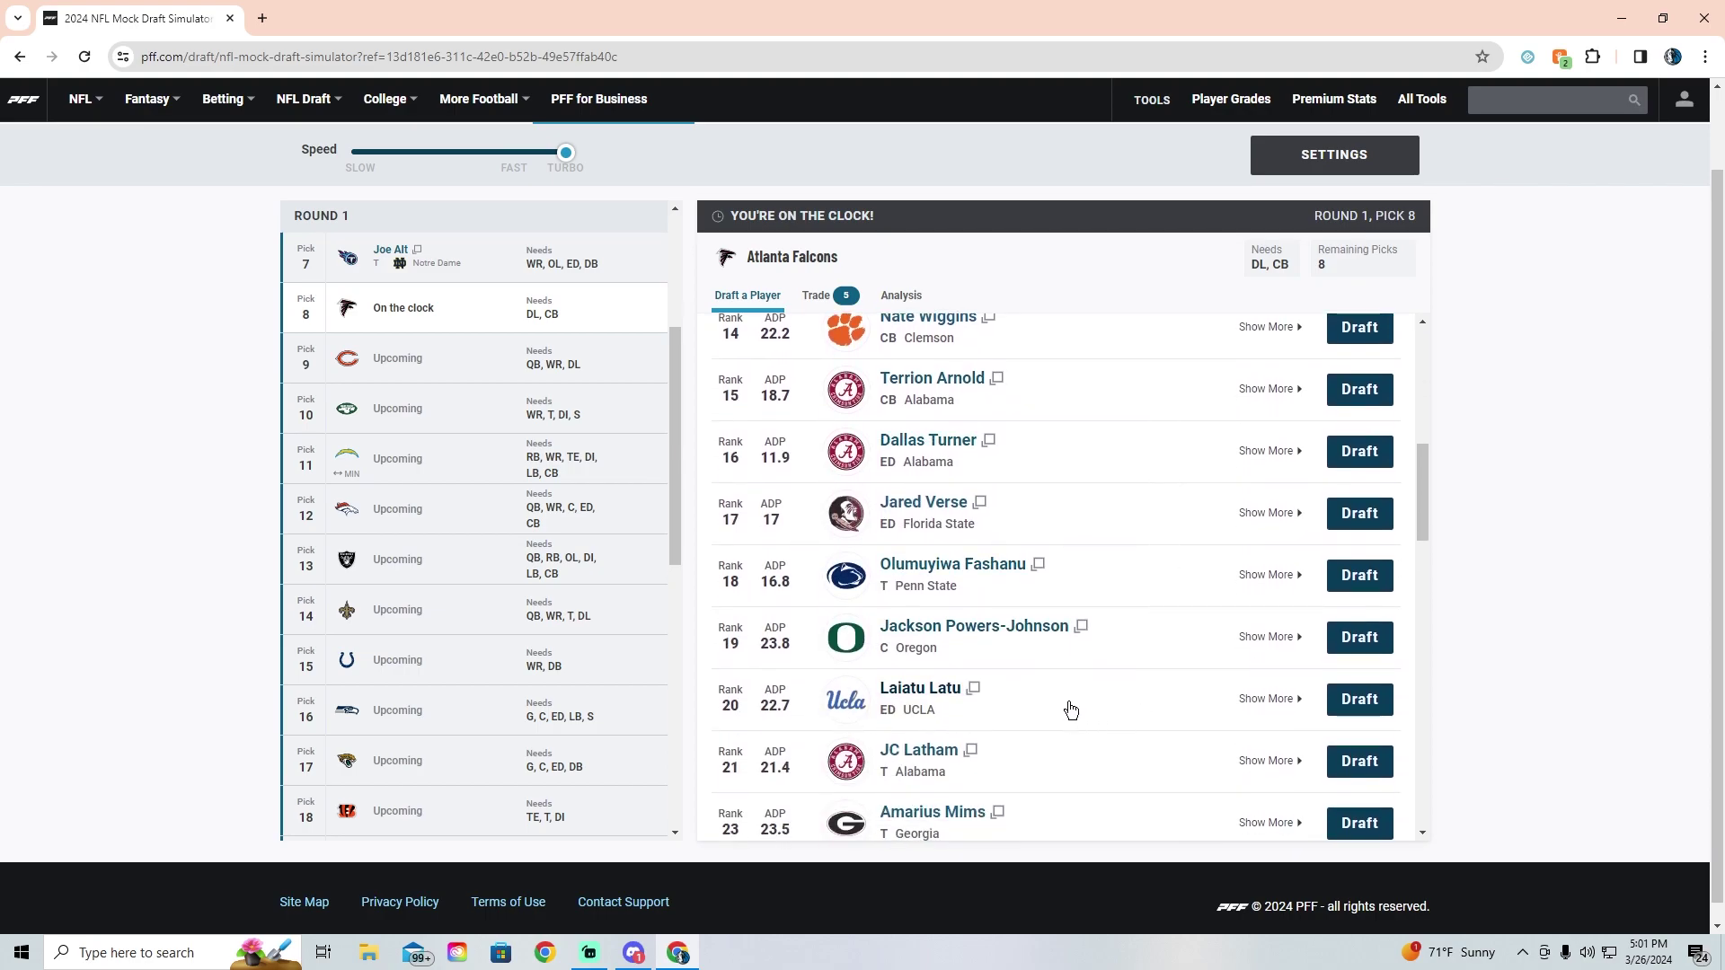
click(1363, 701)
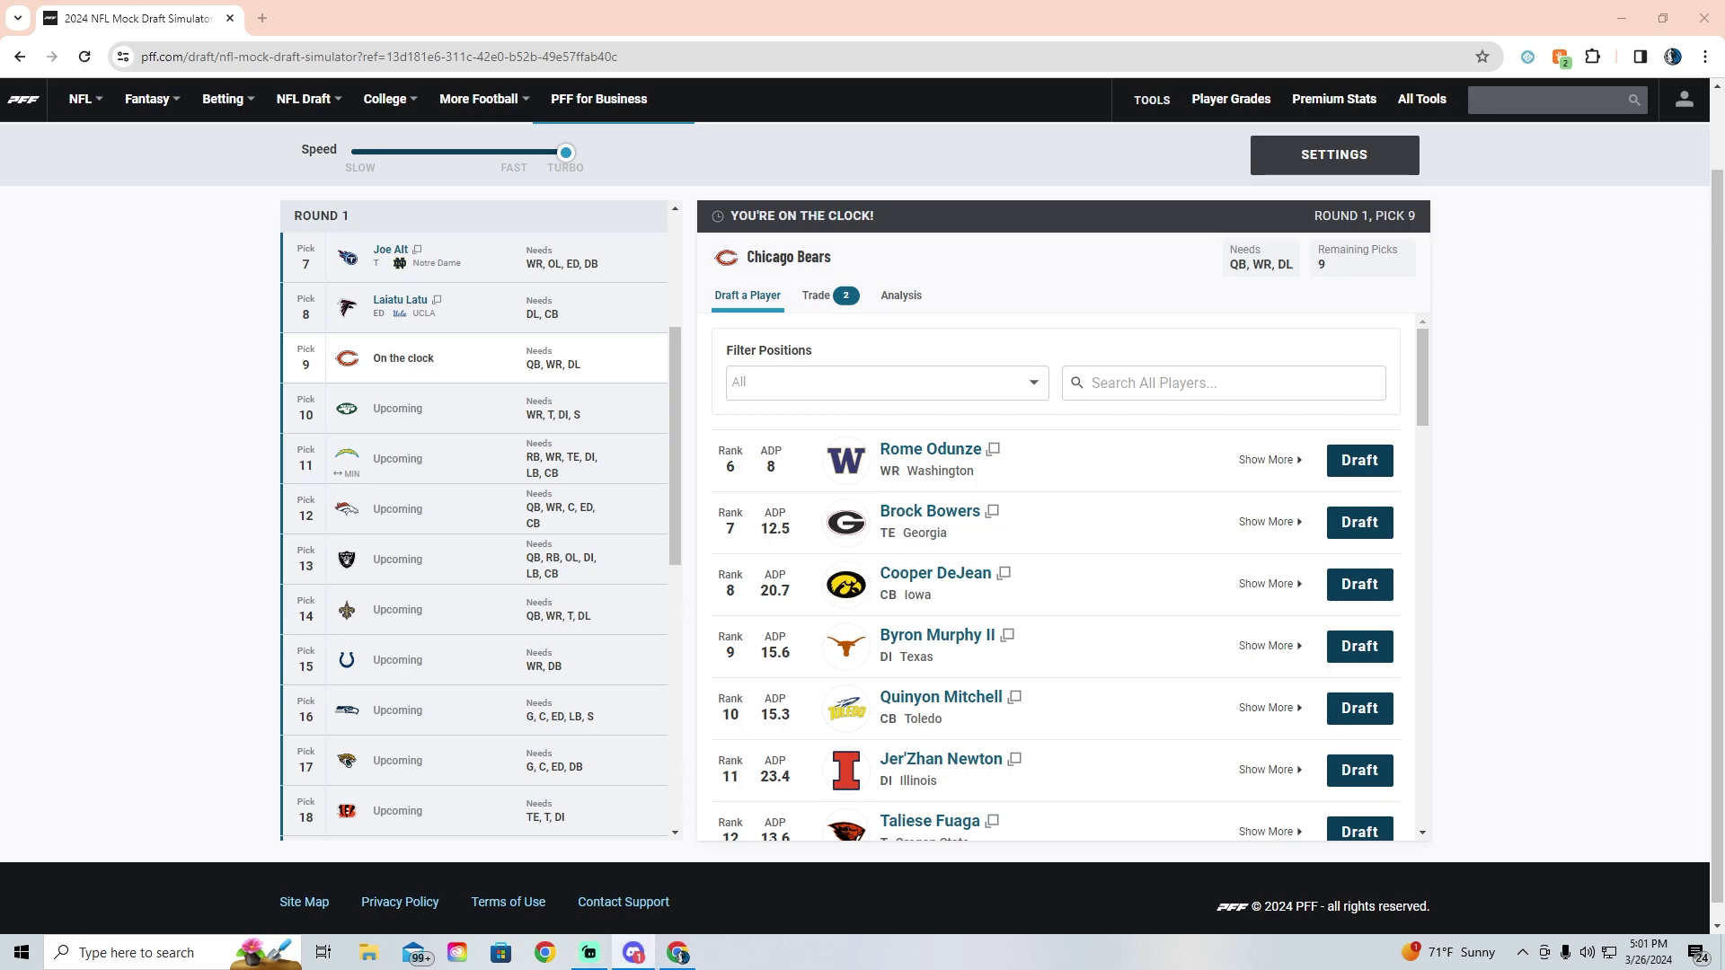
Step: Draft wide receiver Rome Odunze for the Chicago Bears at pick 9
scroll(988, 571, up, 1)
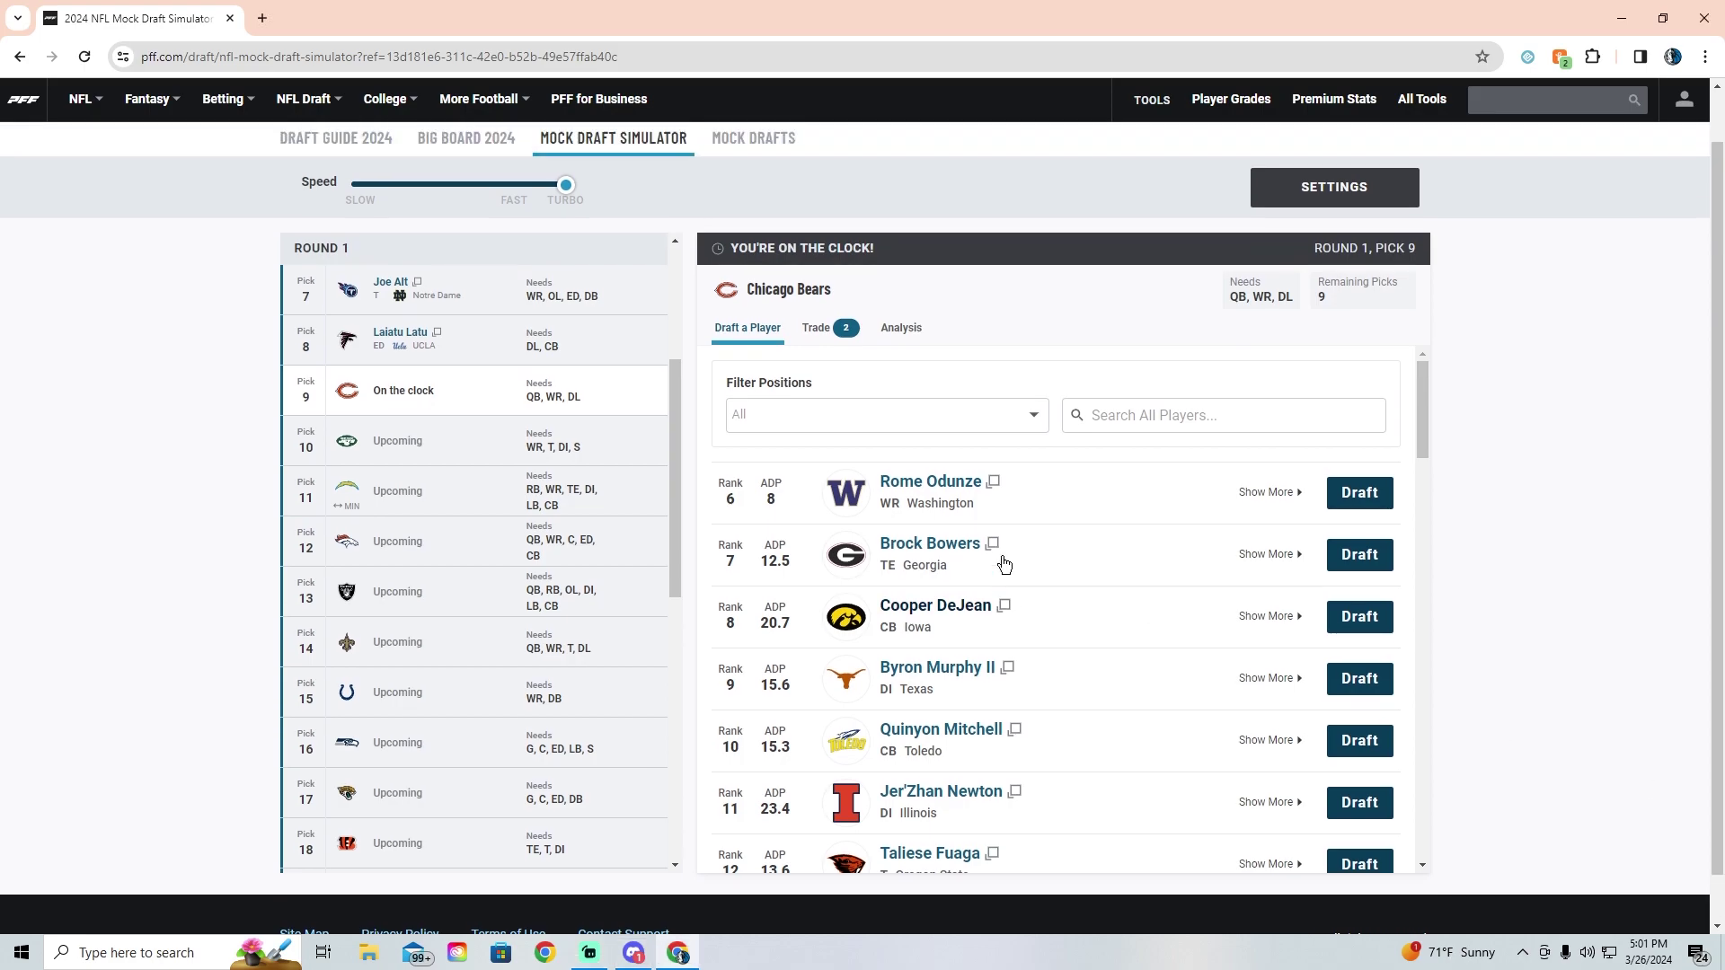
scroll(1571, 489, down, 1)
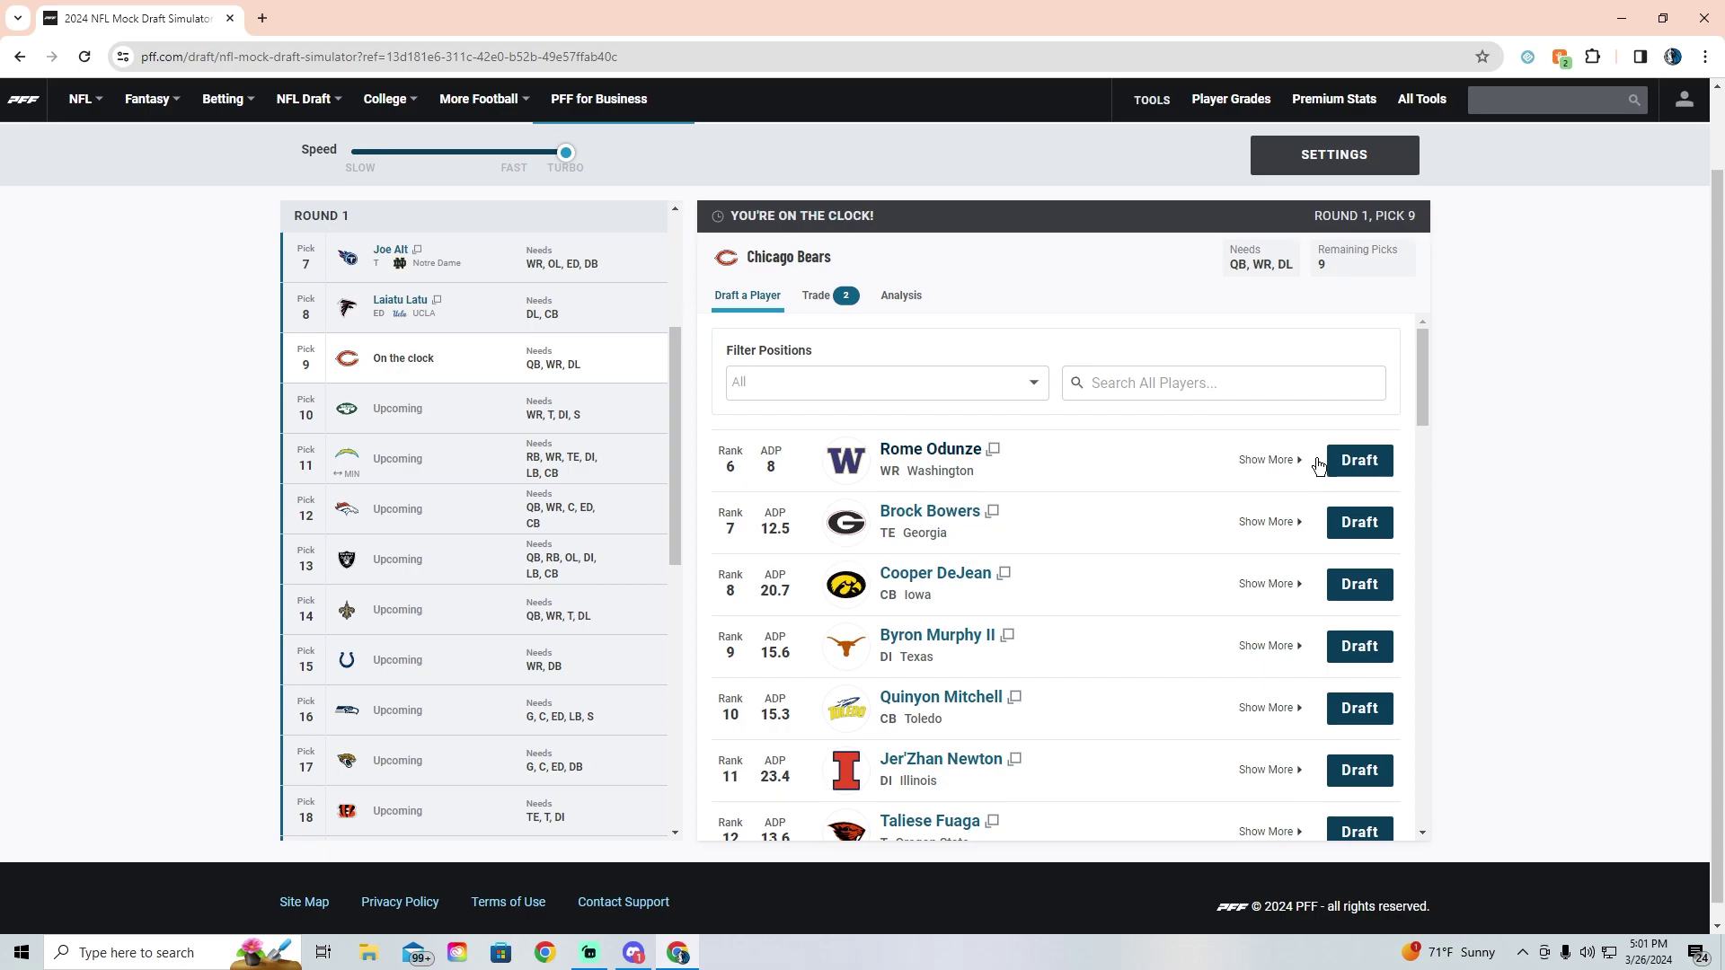
click(1360, 461)
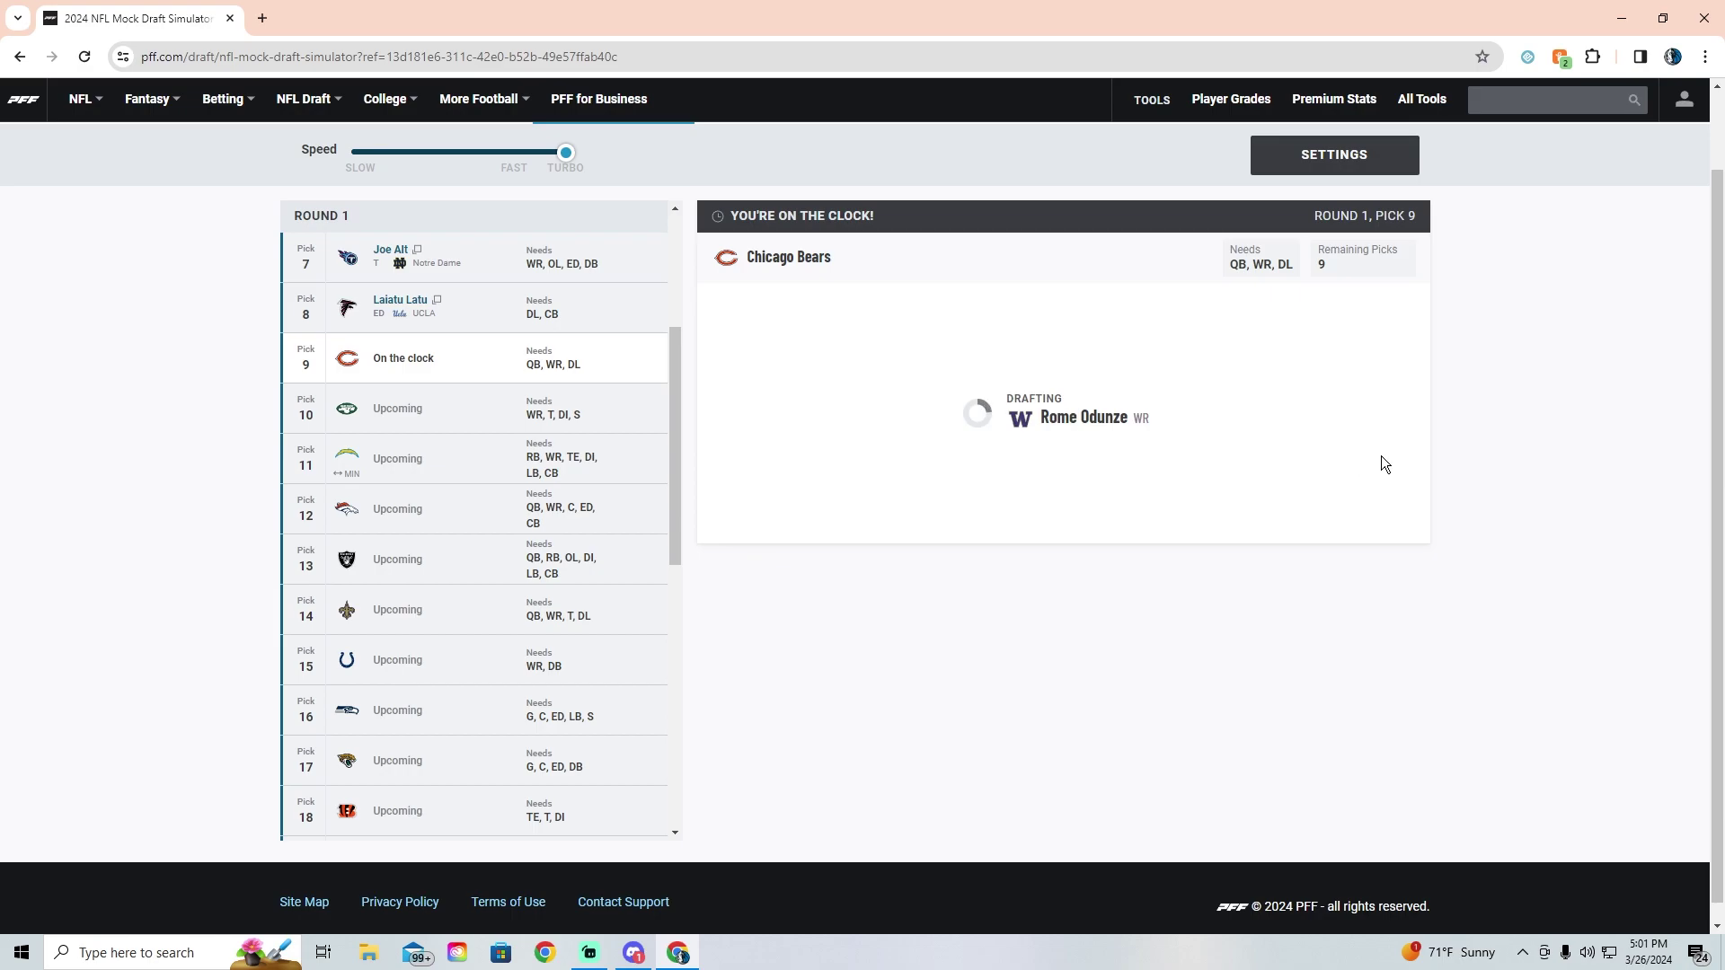
Step: Draft Brock Bowers for the New York Jets at pick 10 and Taliese Fuaga for the Los Angeles Chargers at pick 11
scroll(816, 485, up, 1)
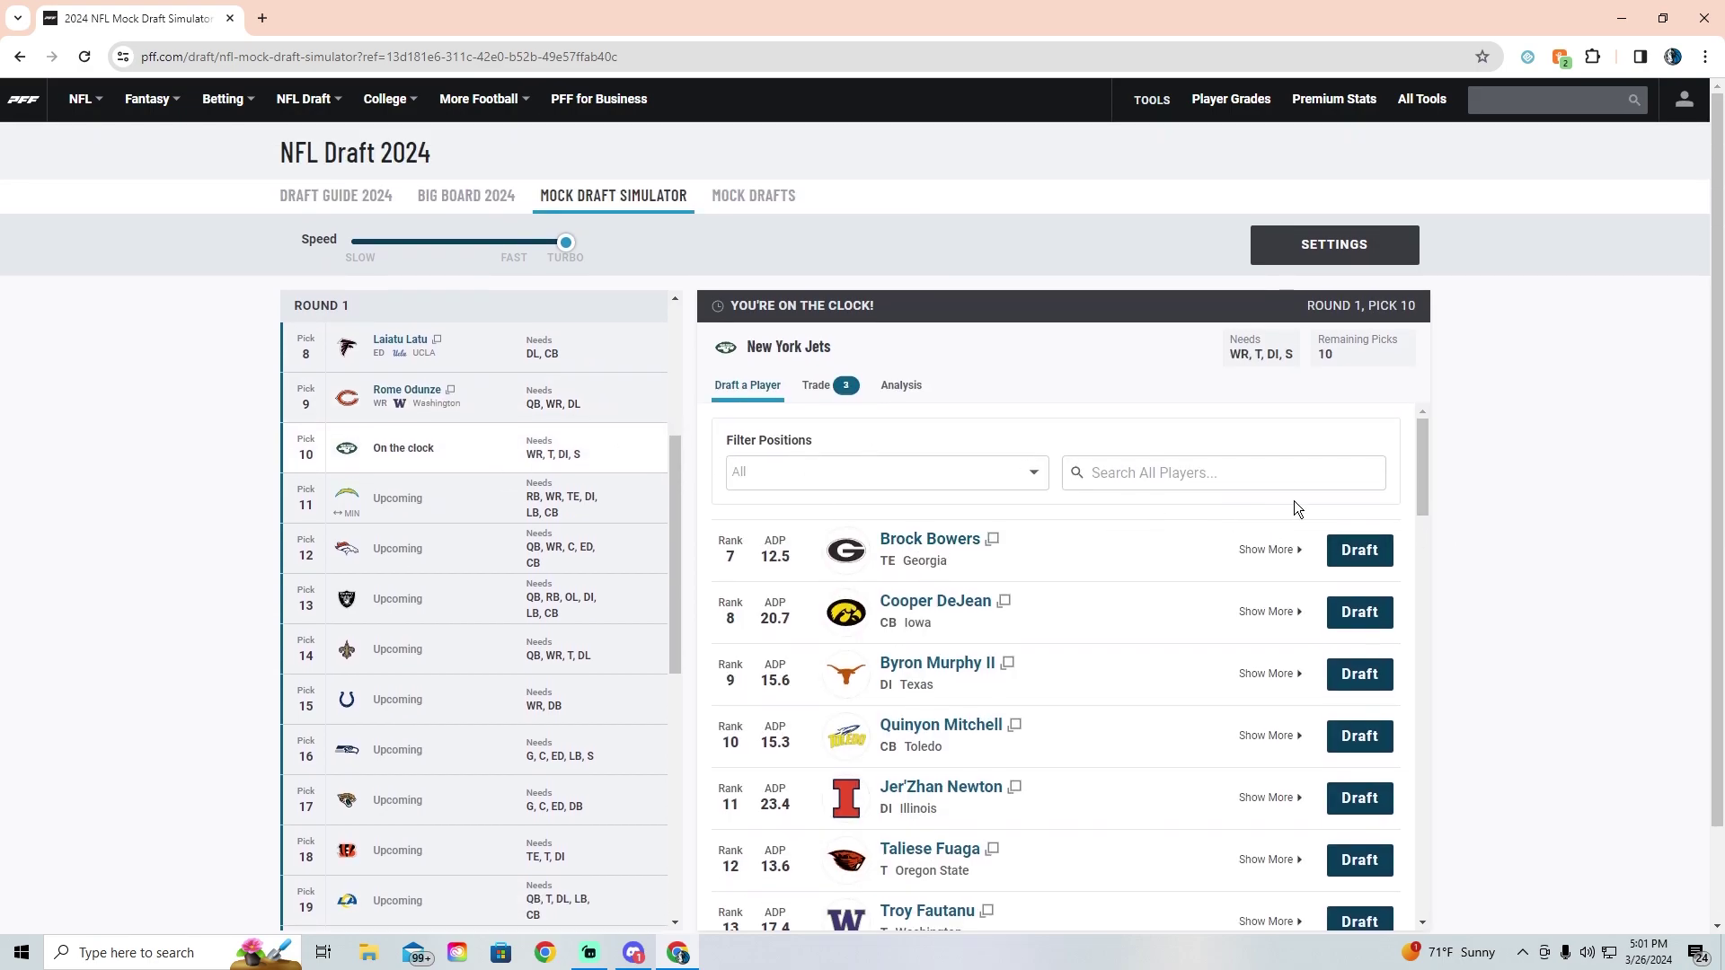
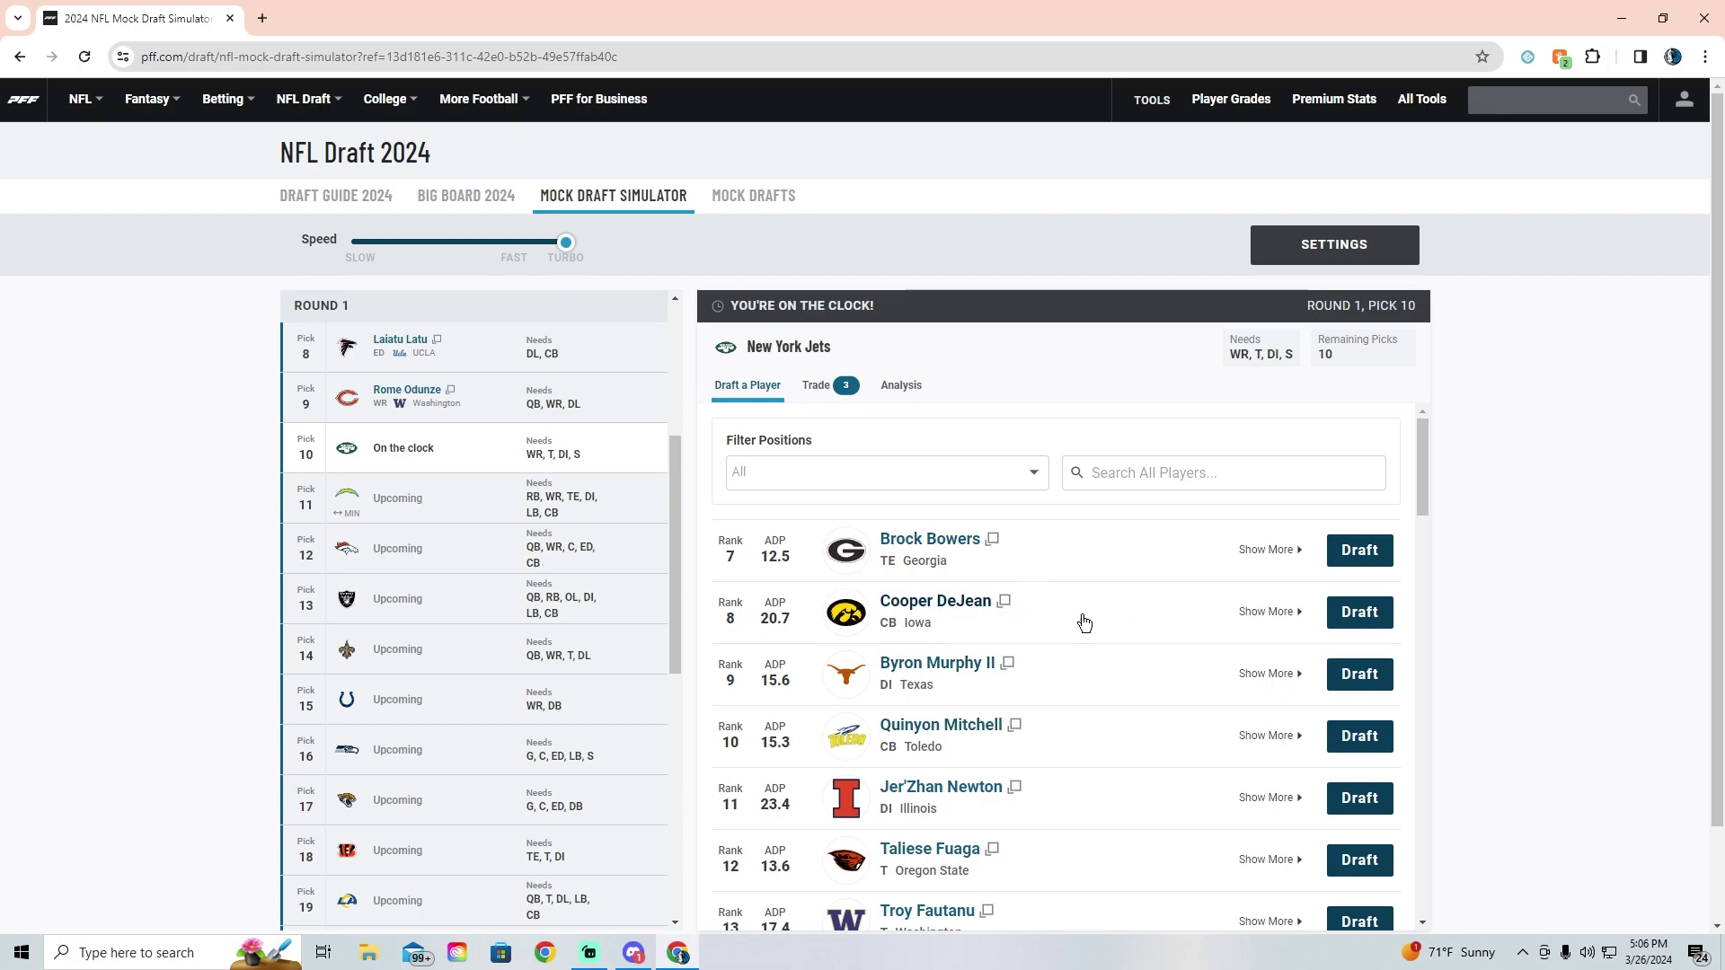
scroll(1142, 612, down, 1)
scroll(1420, 539, up, 1)
scroll(1556, 535, down, 1)
scroll(1087, 590, down, 7)
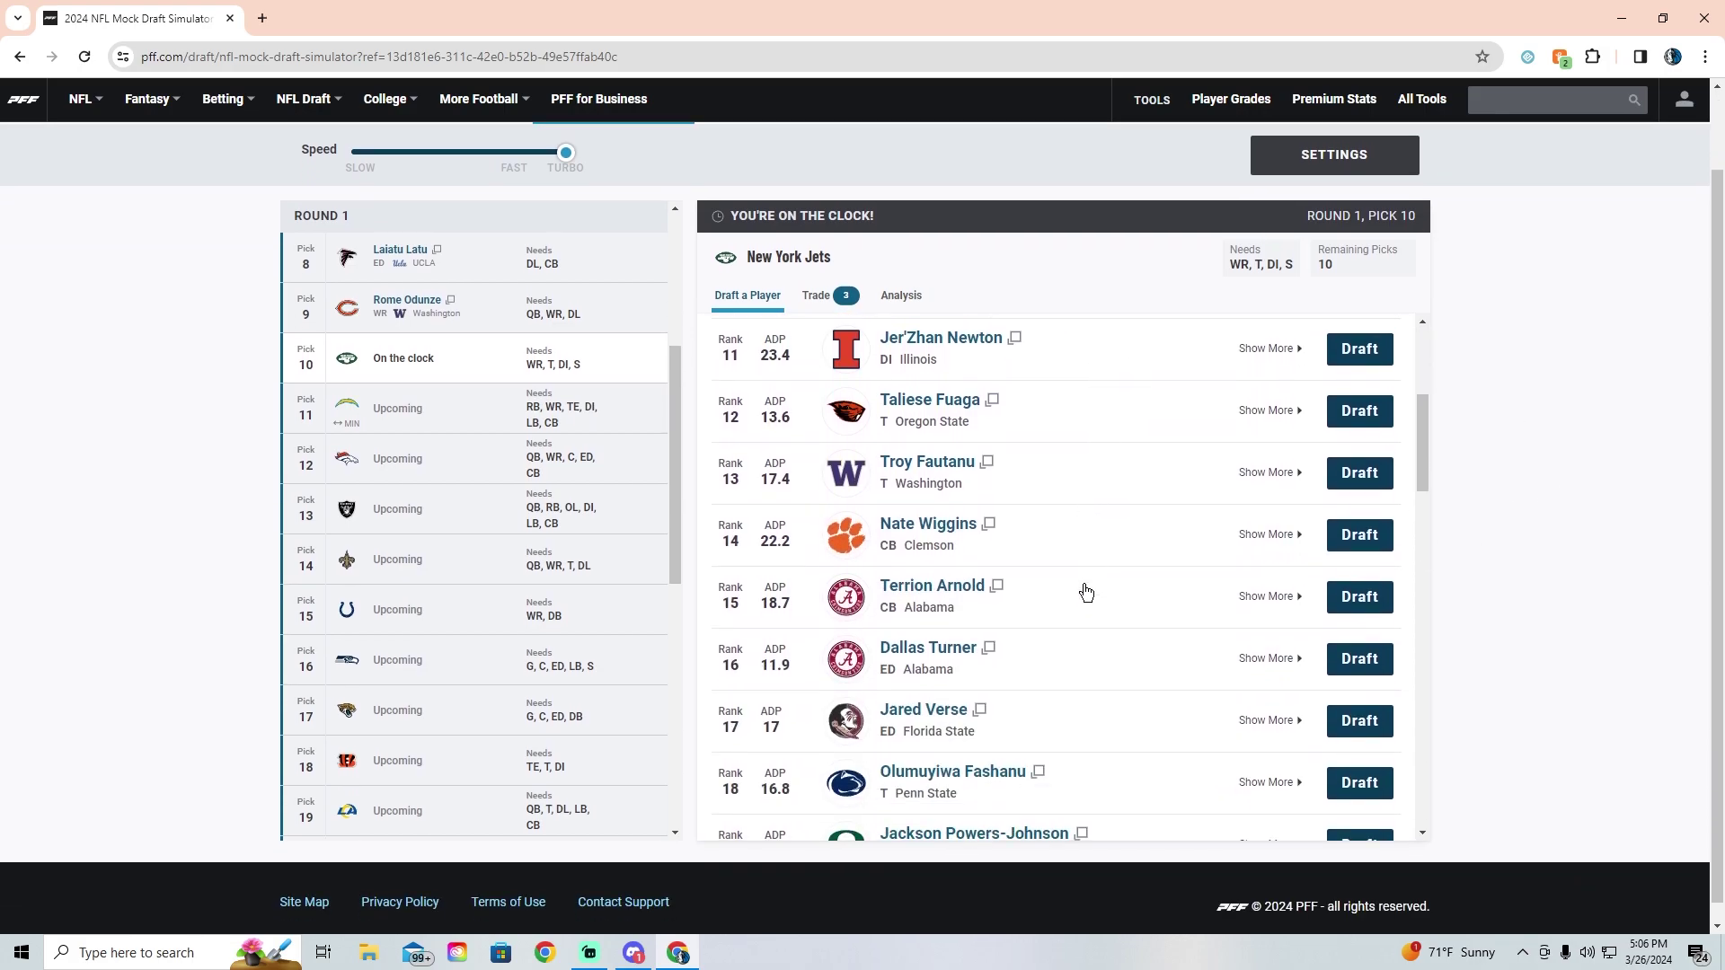
scroll(1086, 589, down, 3)
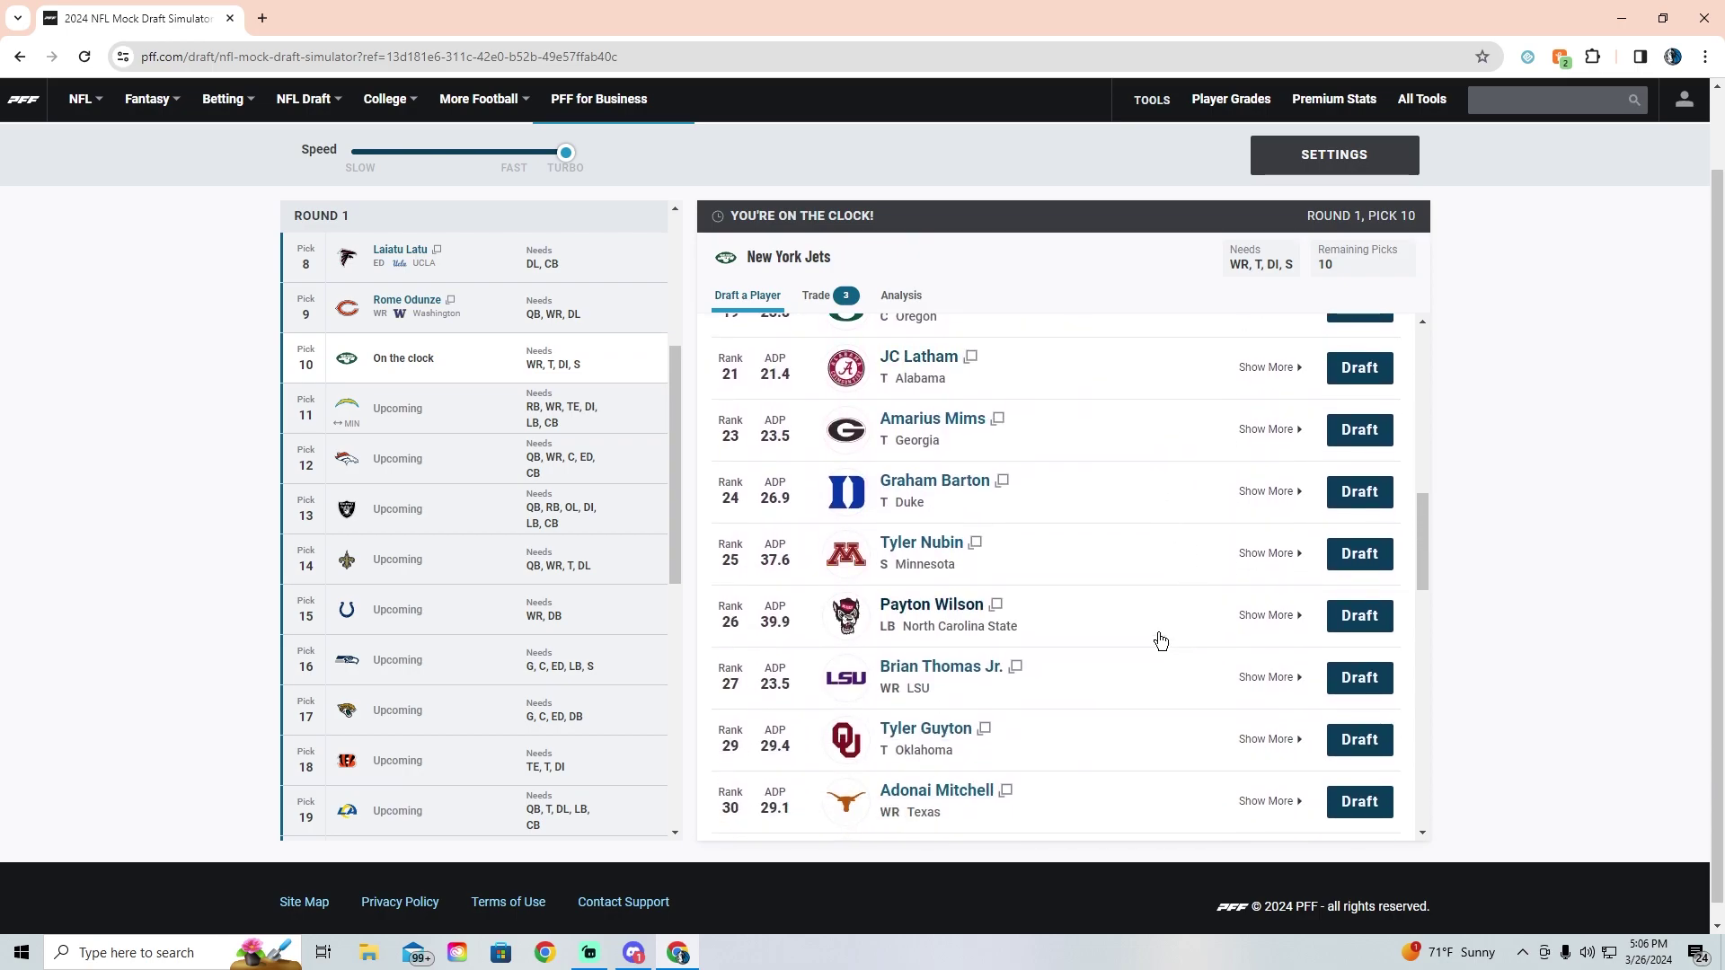
scroll(1145, 614, up, 10)
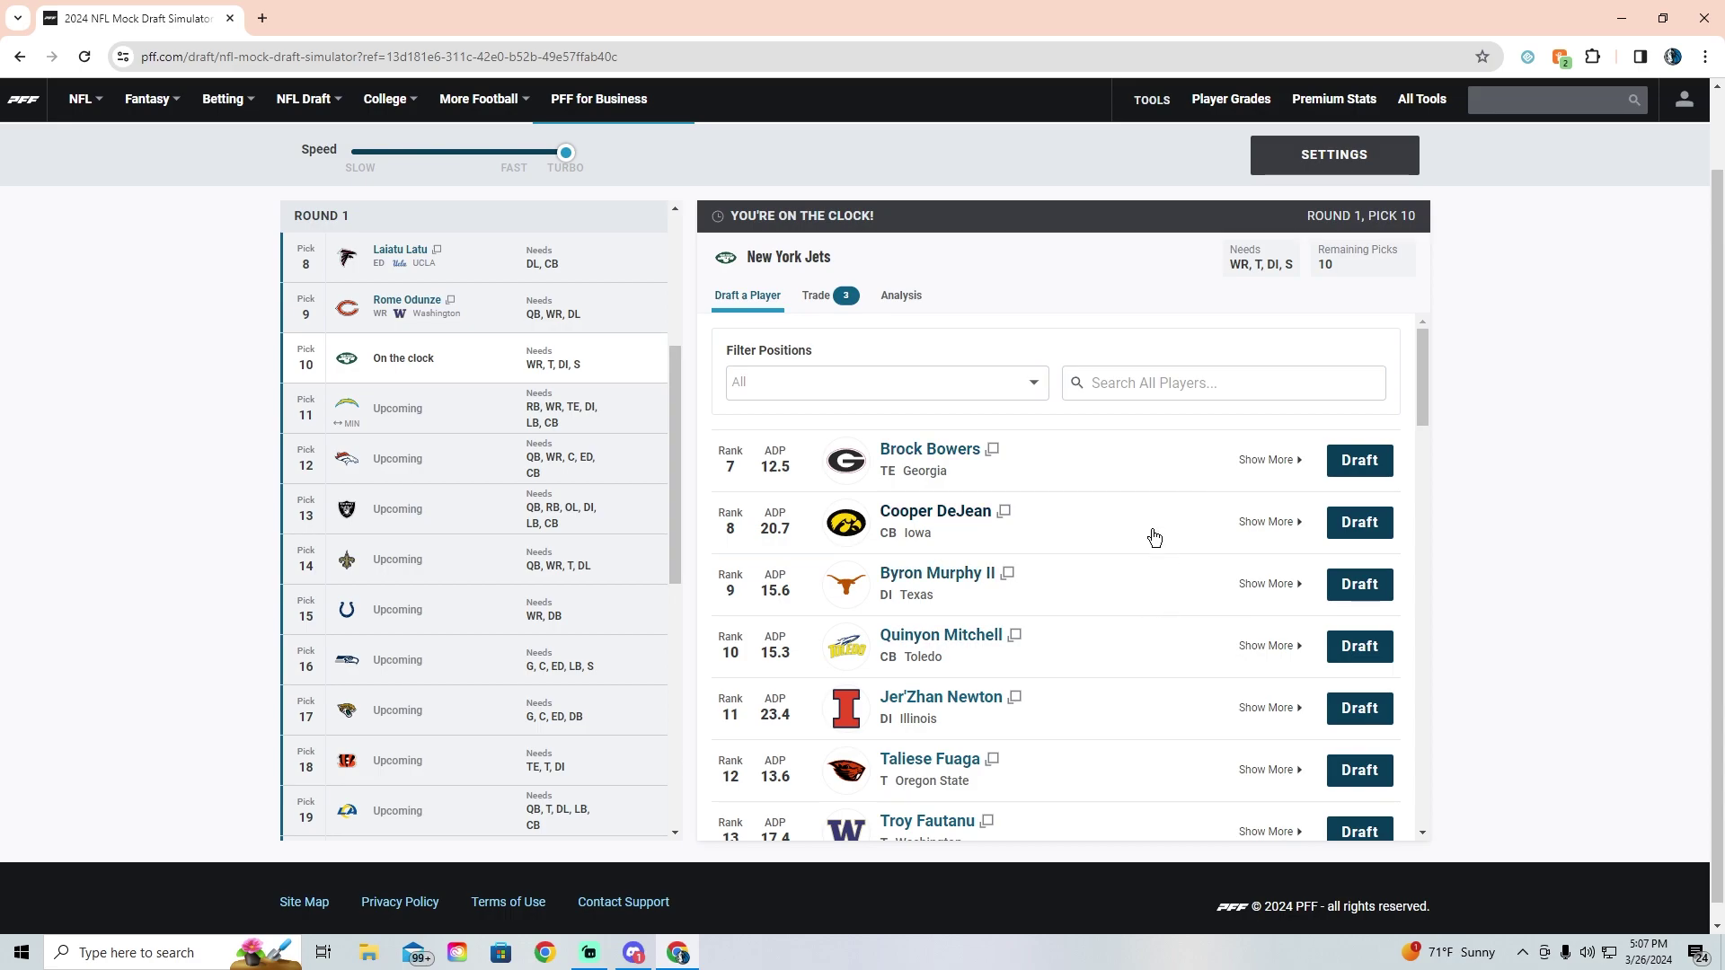
scroll(1153, 539, down, 1)
scroll(1153, 539, up, 1)
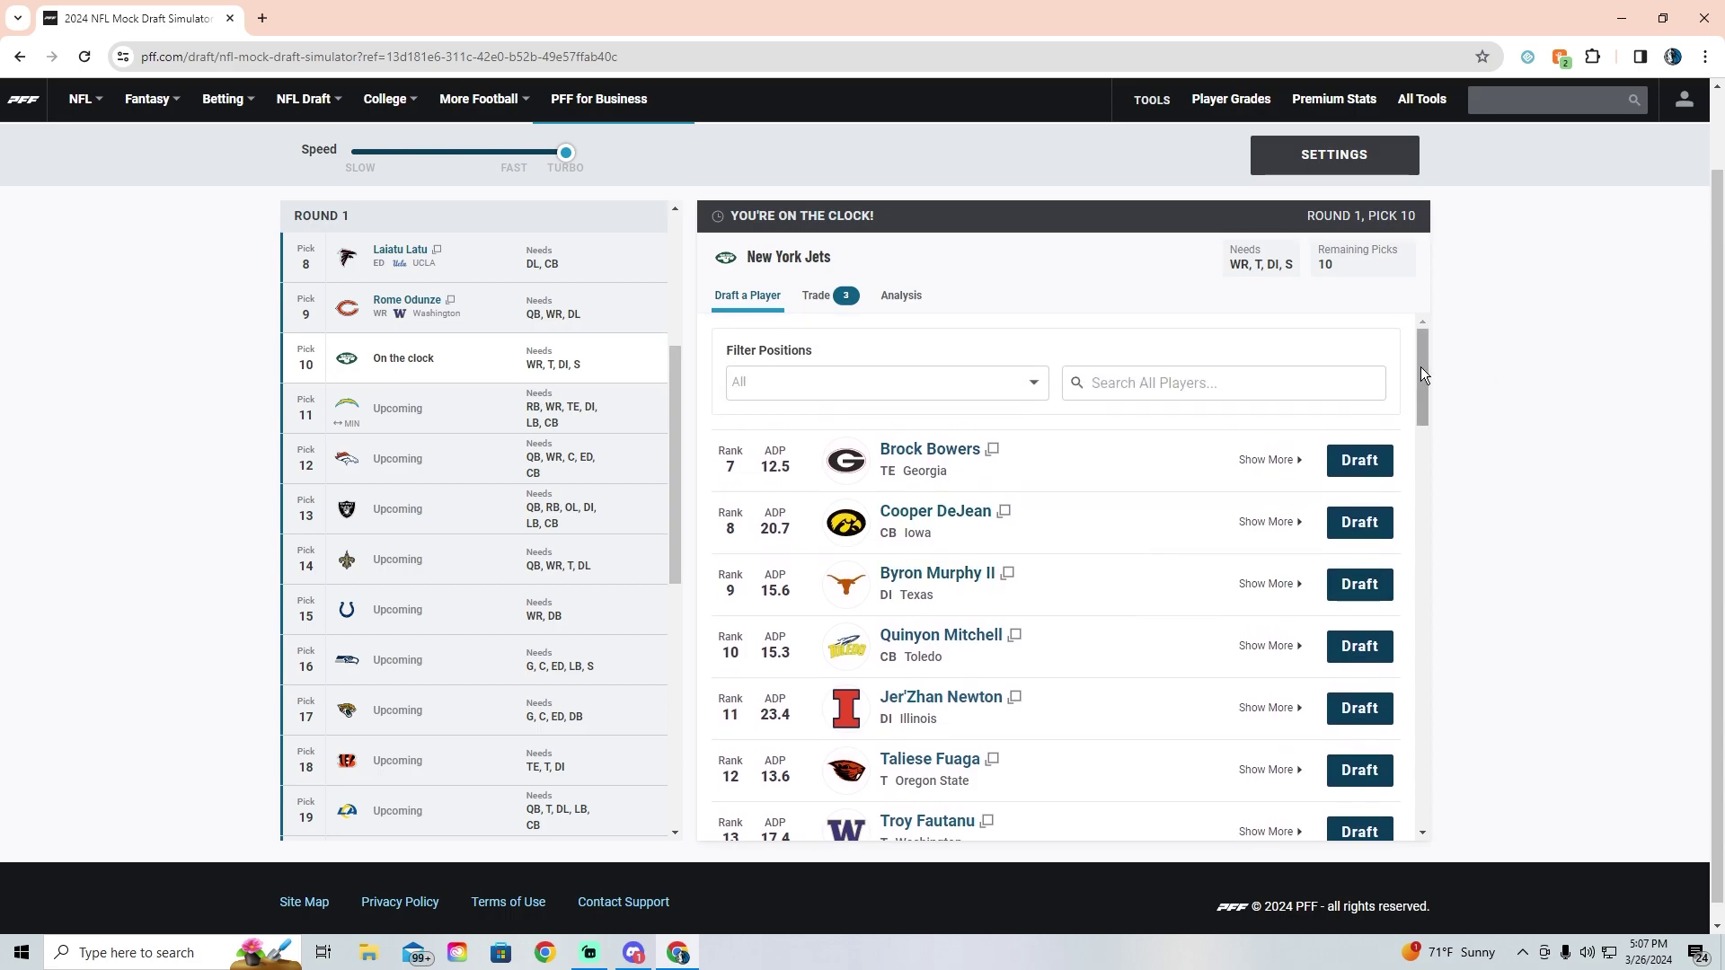
drag(1420, 367, 1463, 353)
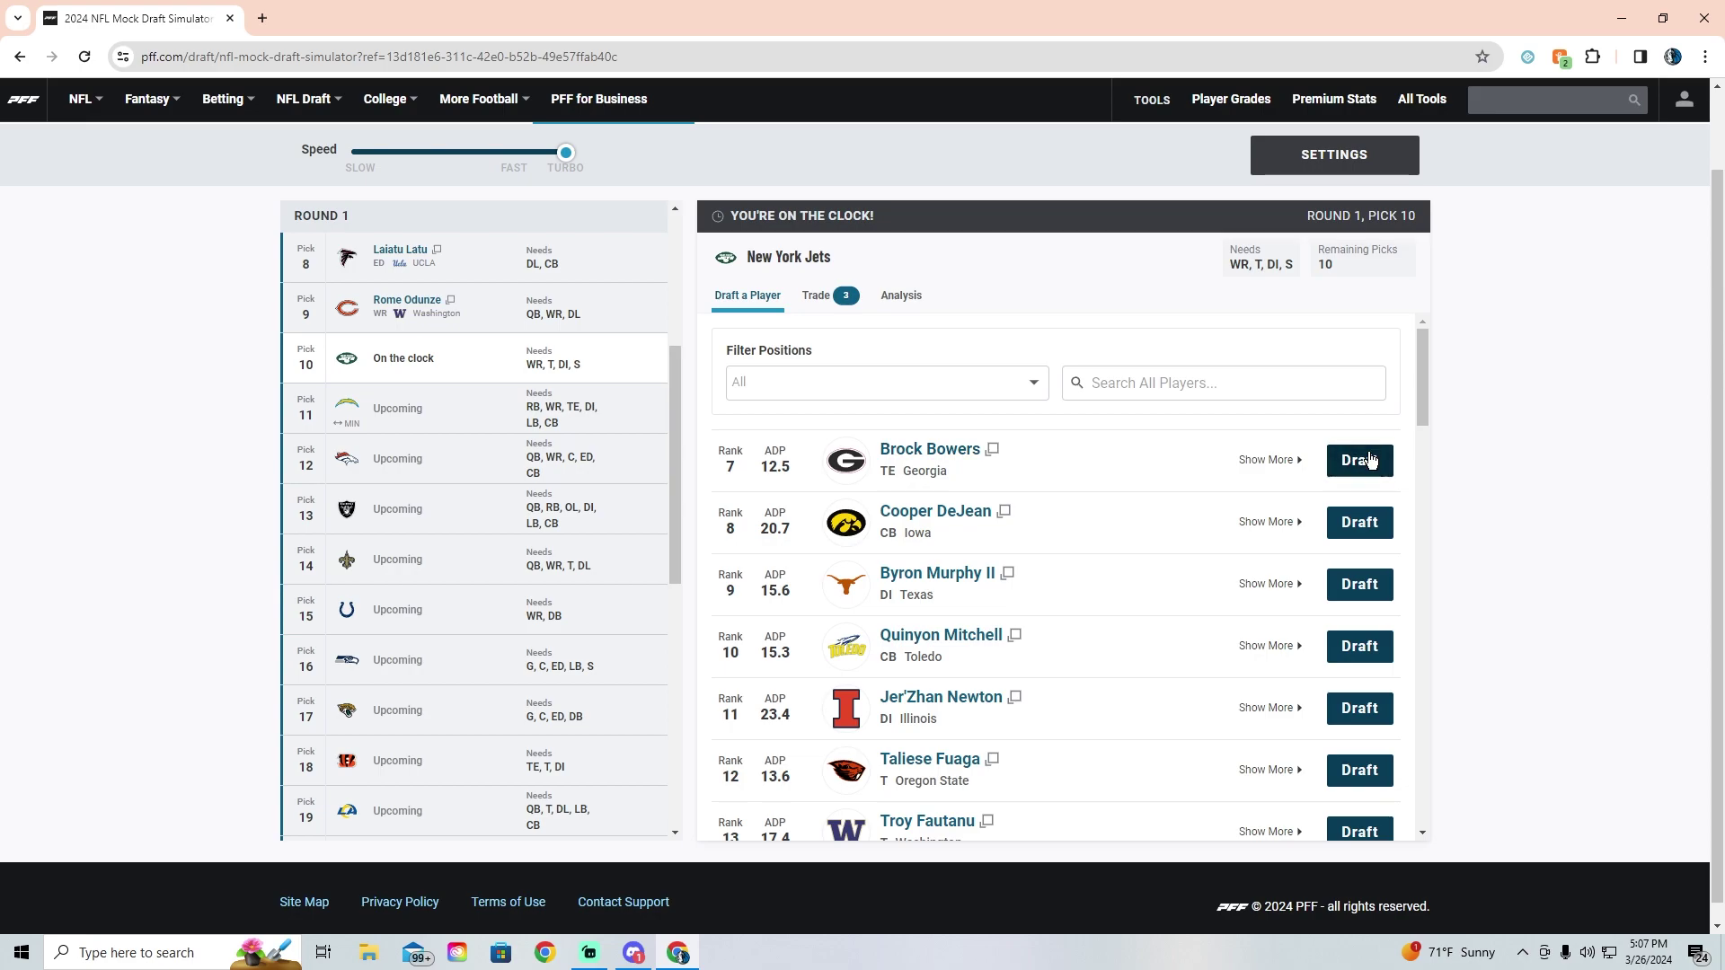
click(1357, 459)
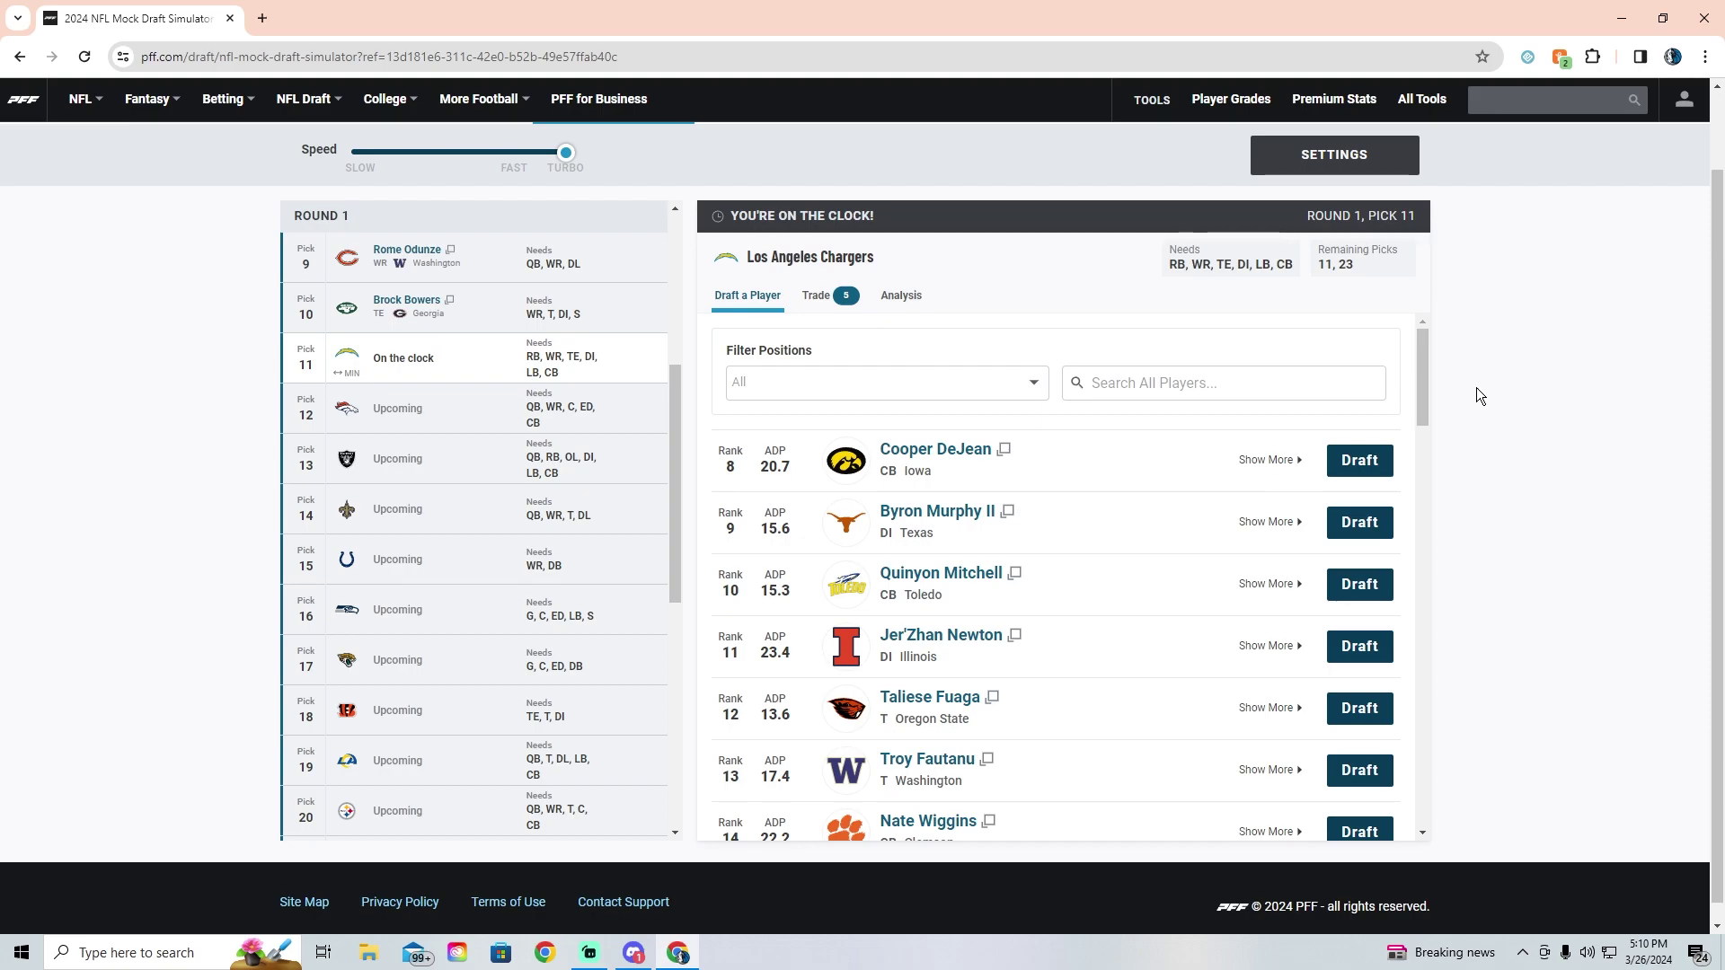
click(1350, 717)
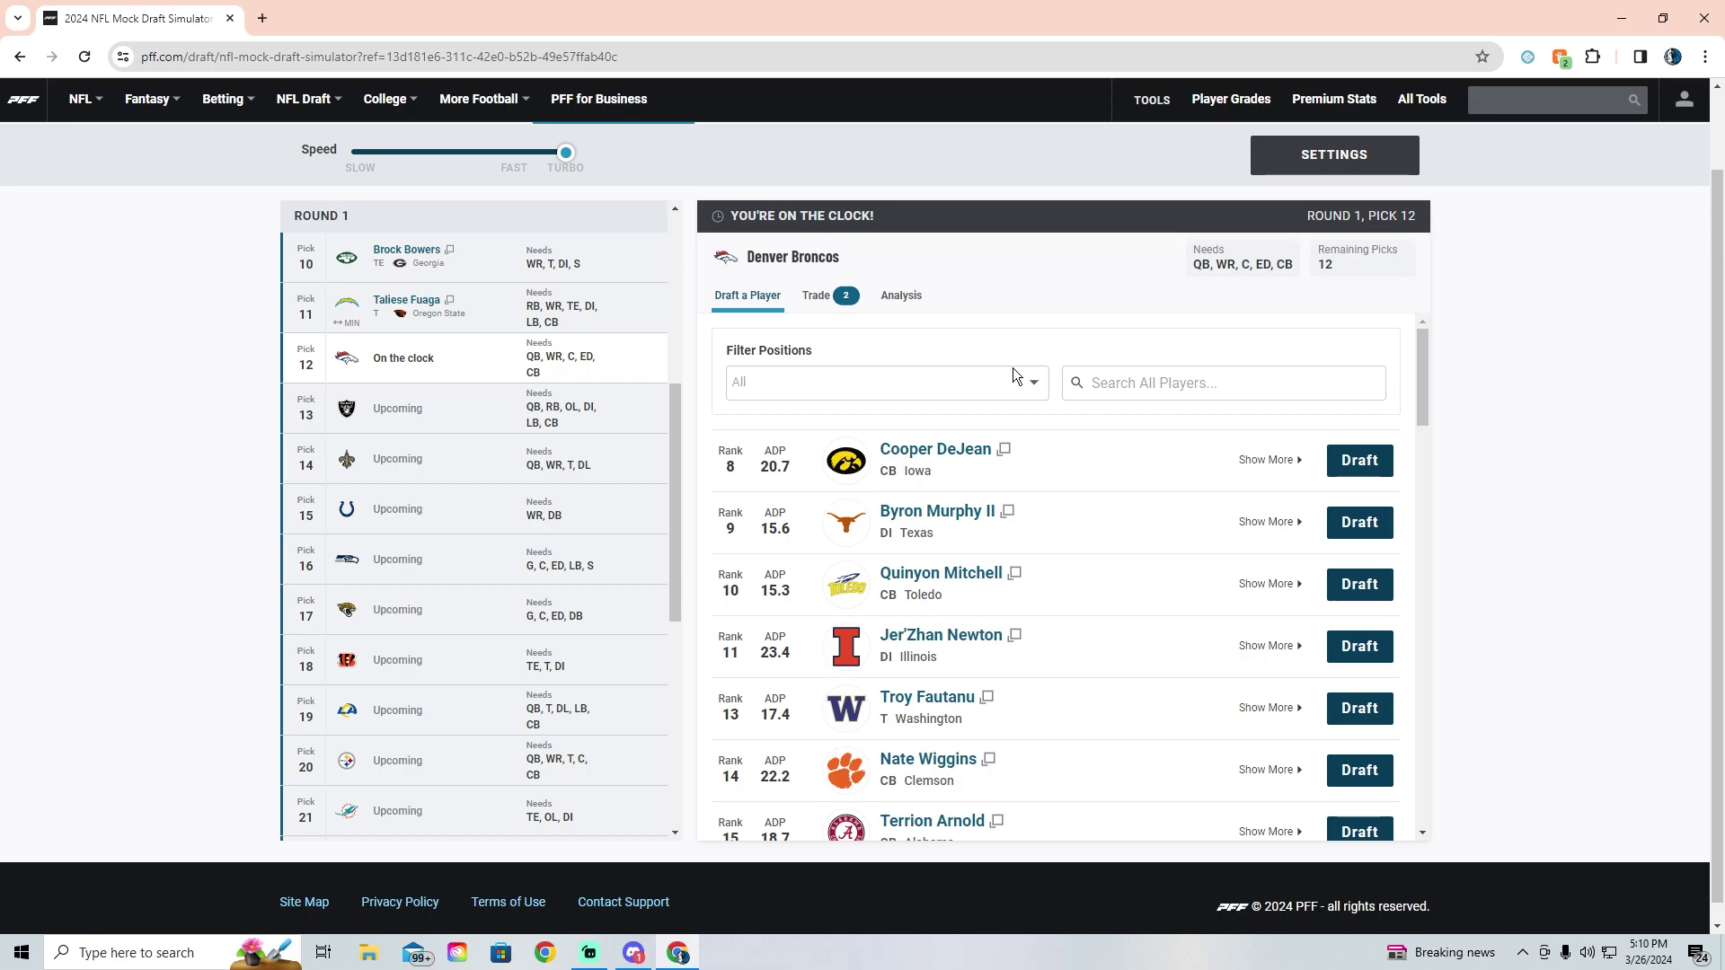
Step: Check the quarterbacks available to the Denver Broncos at pick 12, then clear the QB filter and review players at all positions
click(983, 385)
click(759, 440)
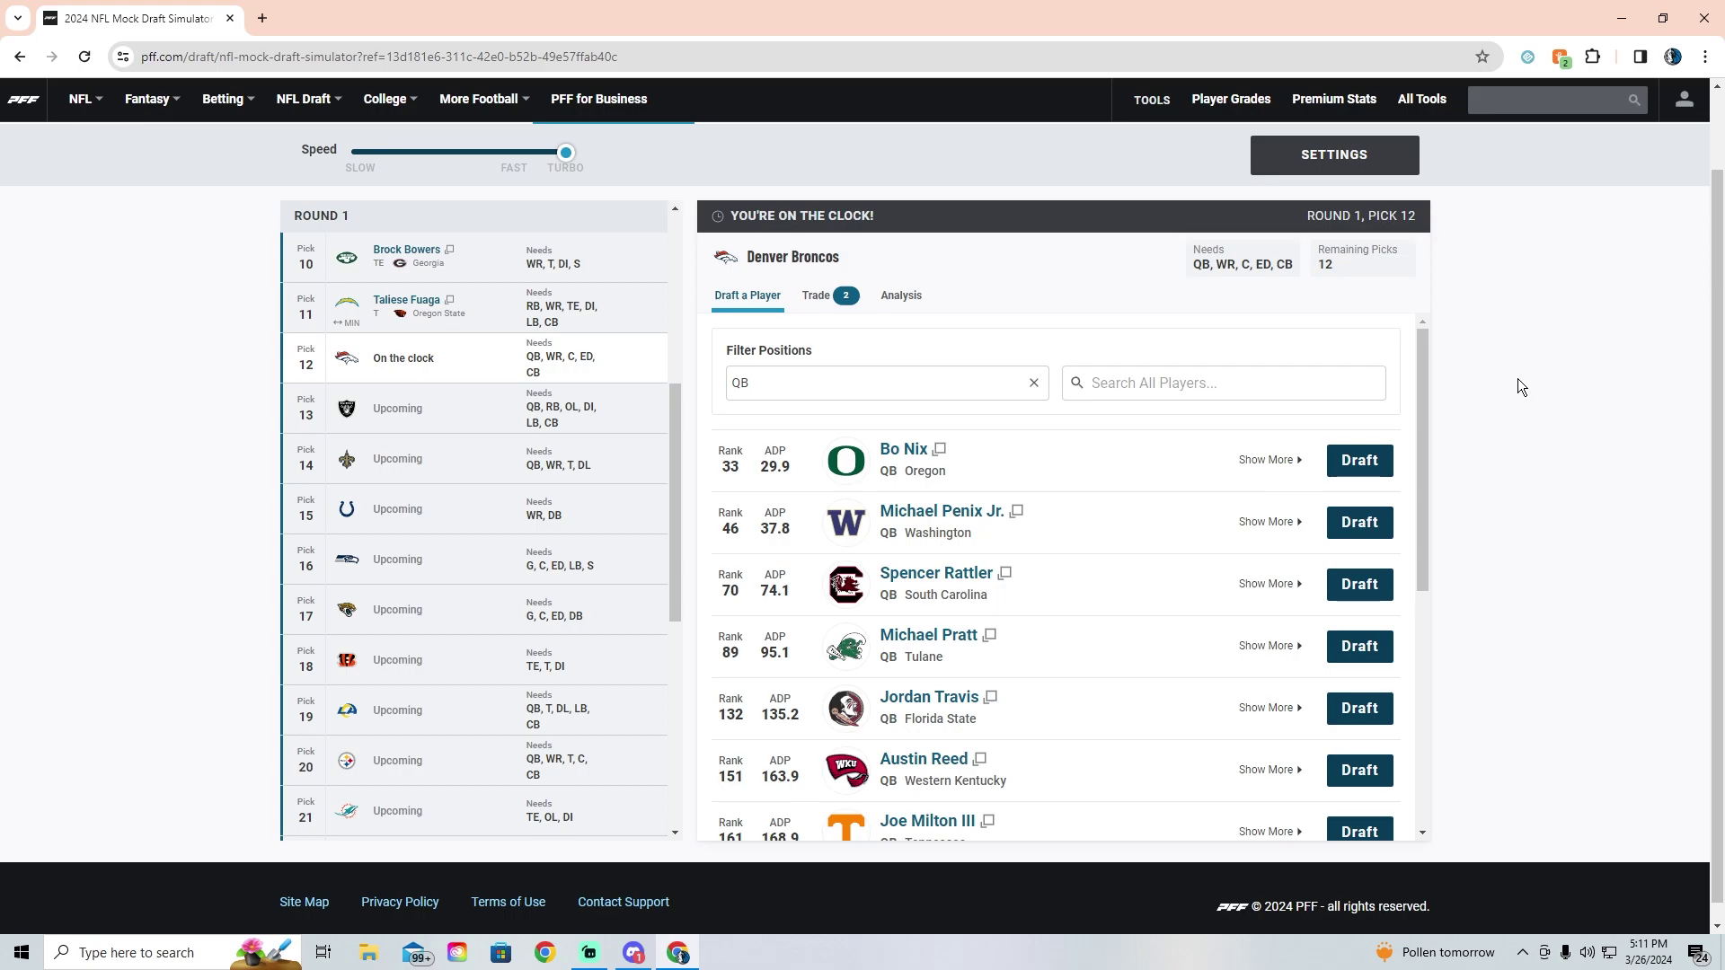
click(855, 392)
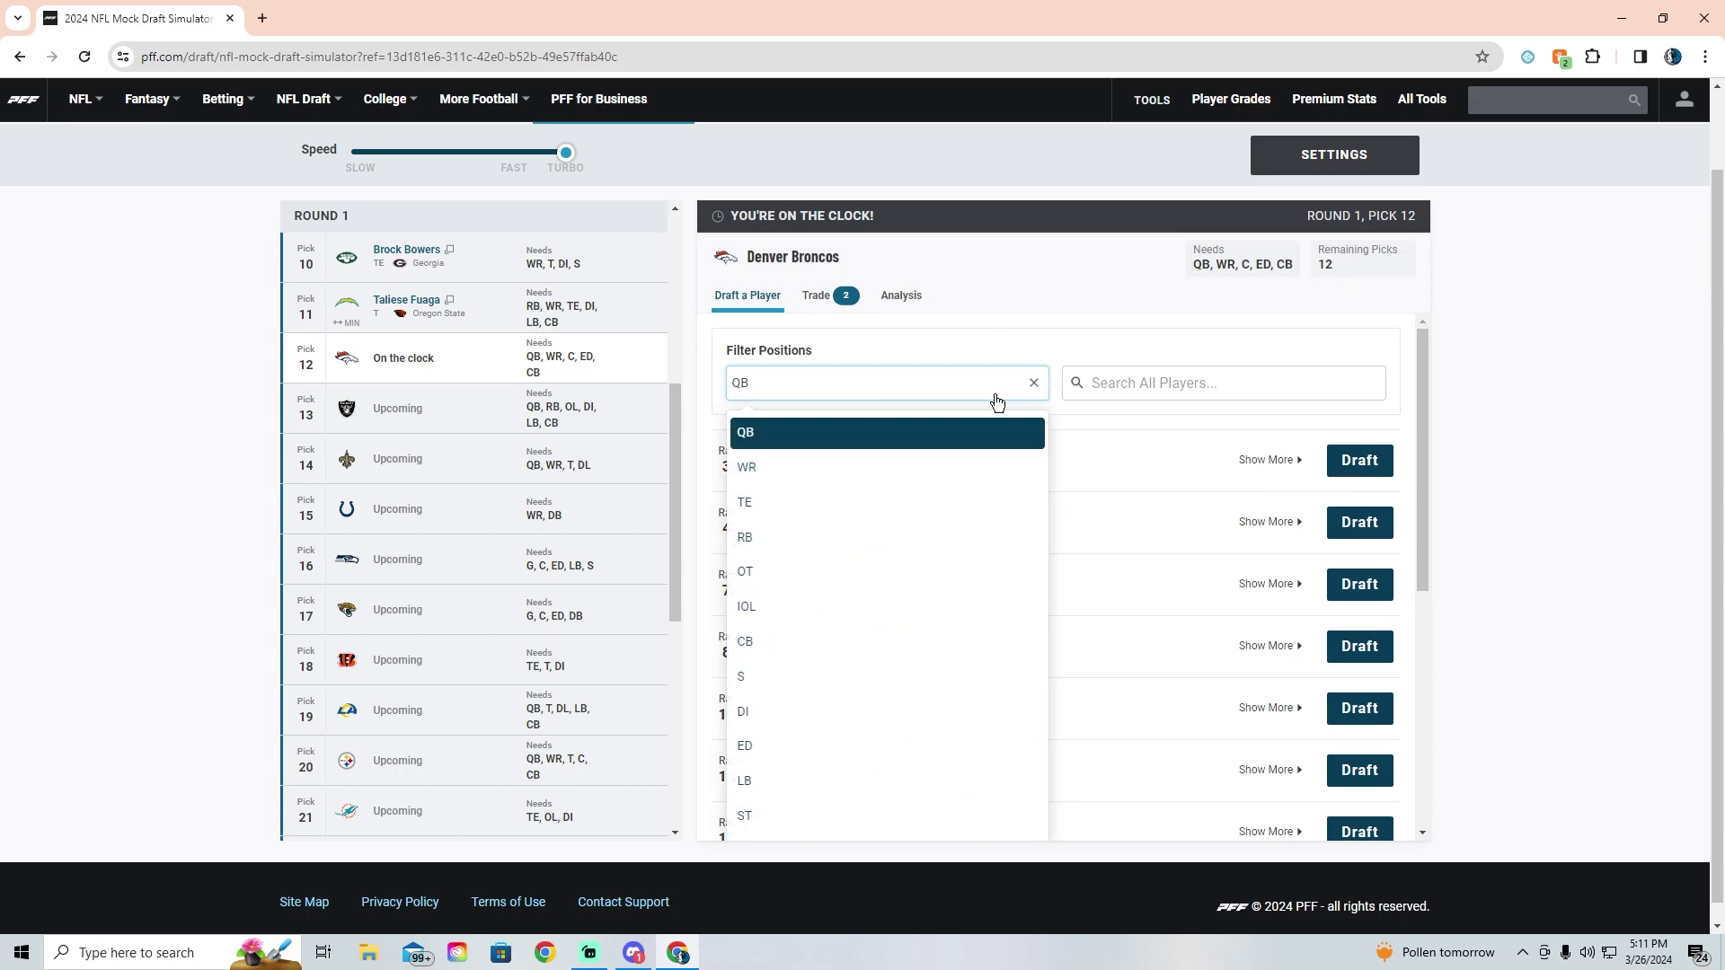
click(1034, 382)
click(1650, 324)
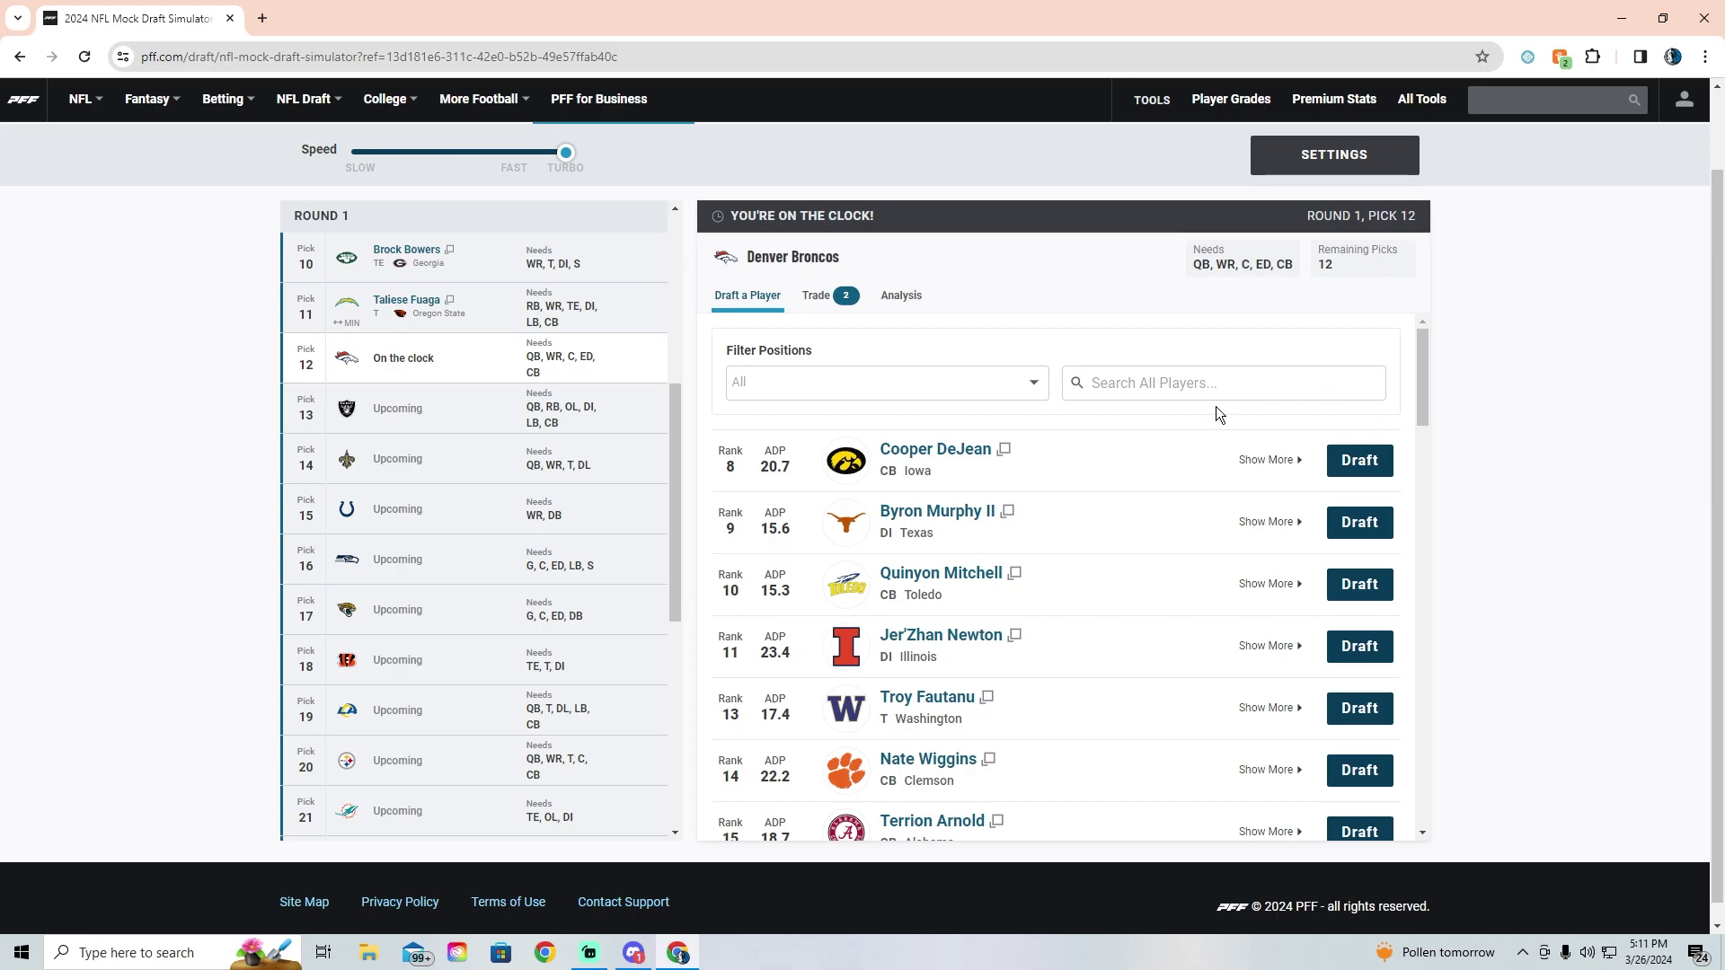
scroll(1103, 680, down, 5)
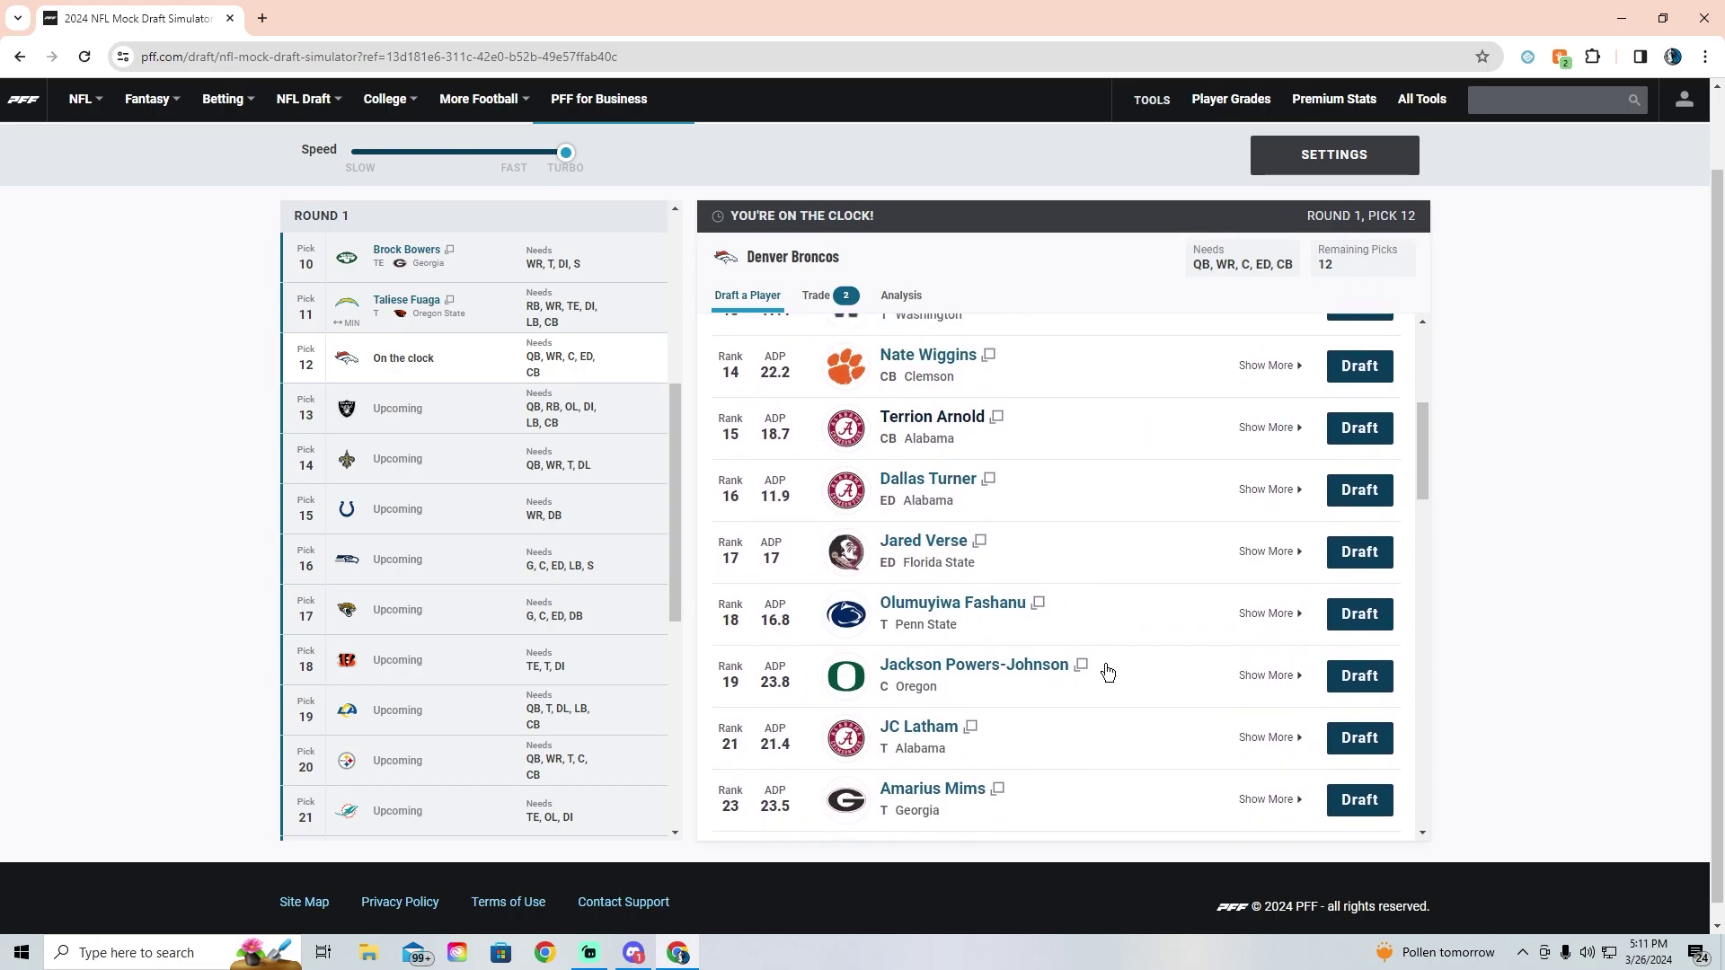
scroll(1107, 673, up, 1)
scroll(1107, 673, up, 4)
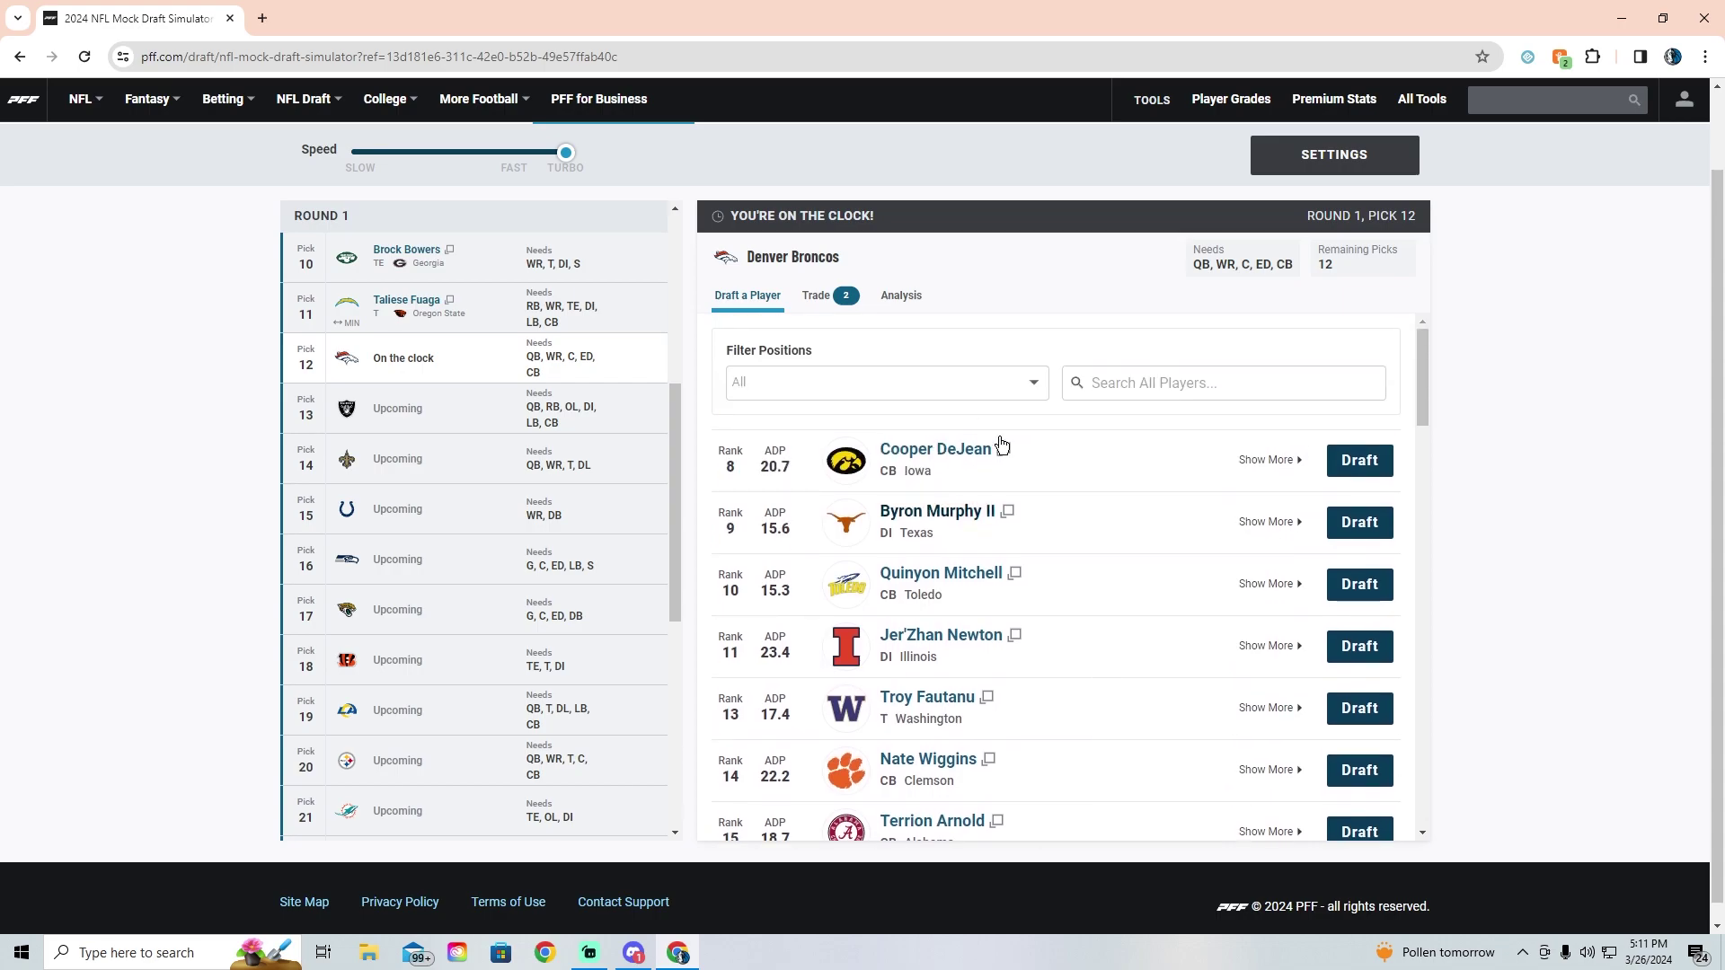
Step: Filter the player list to QB and draft Bo Nix for the Denver Broncos at pick 12
click(912, 381)
click(771, 435)
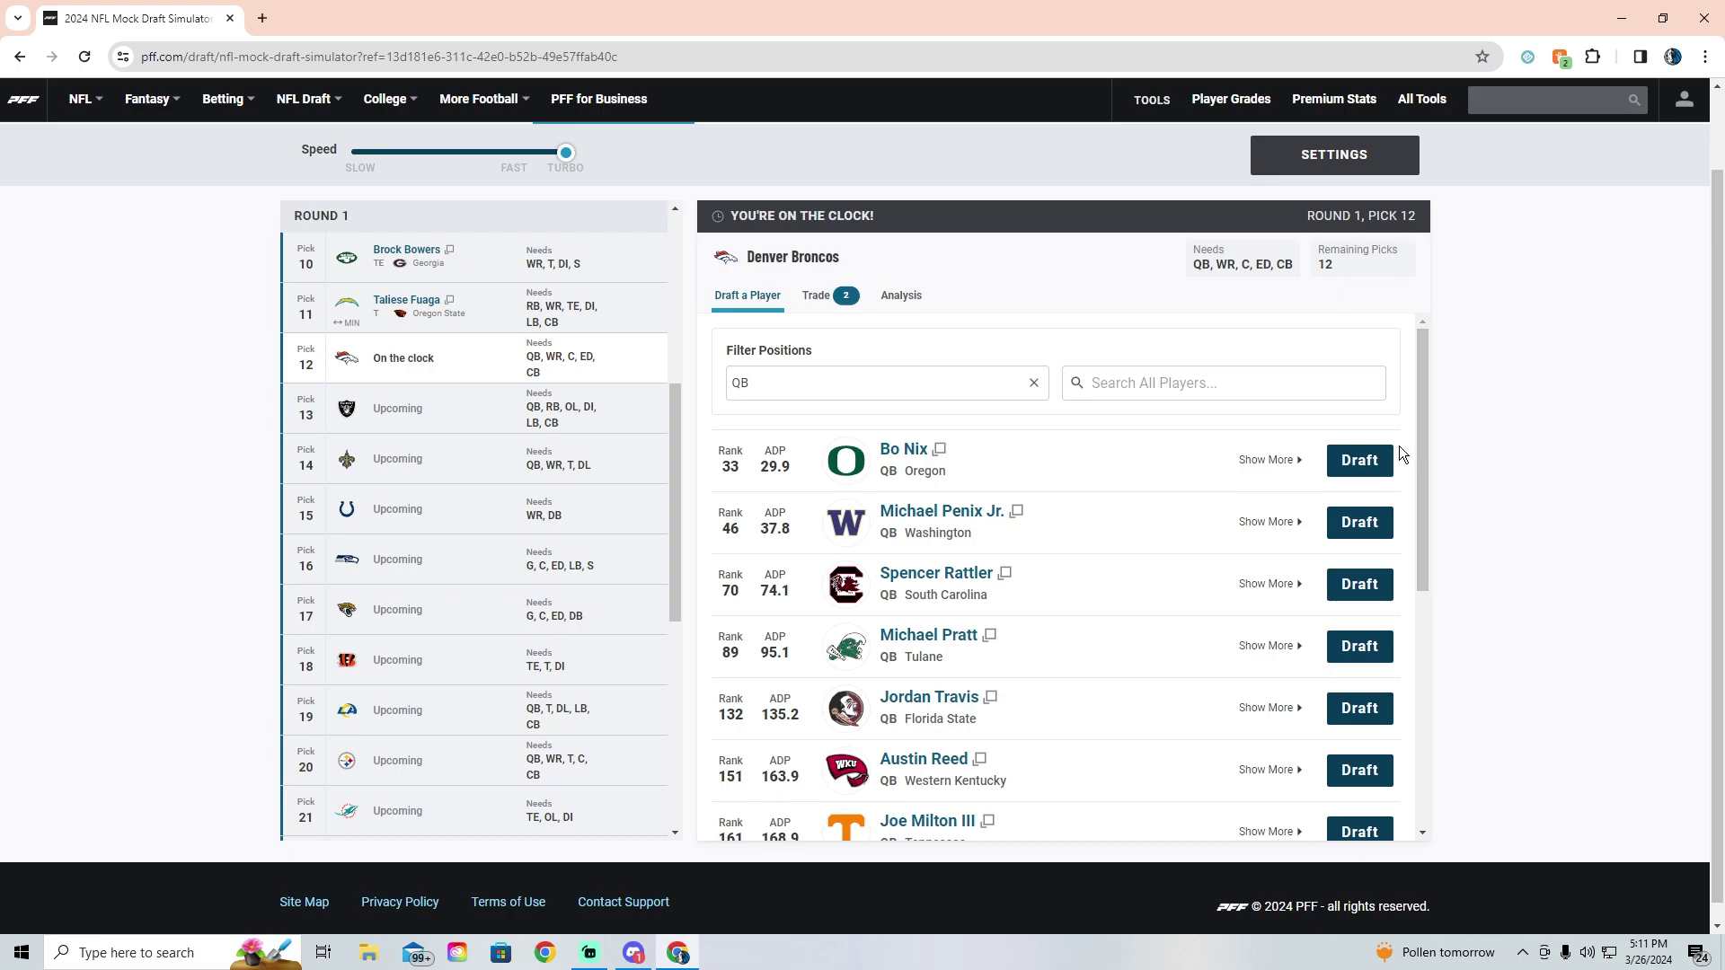
click(1345, 461)
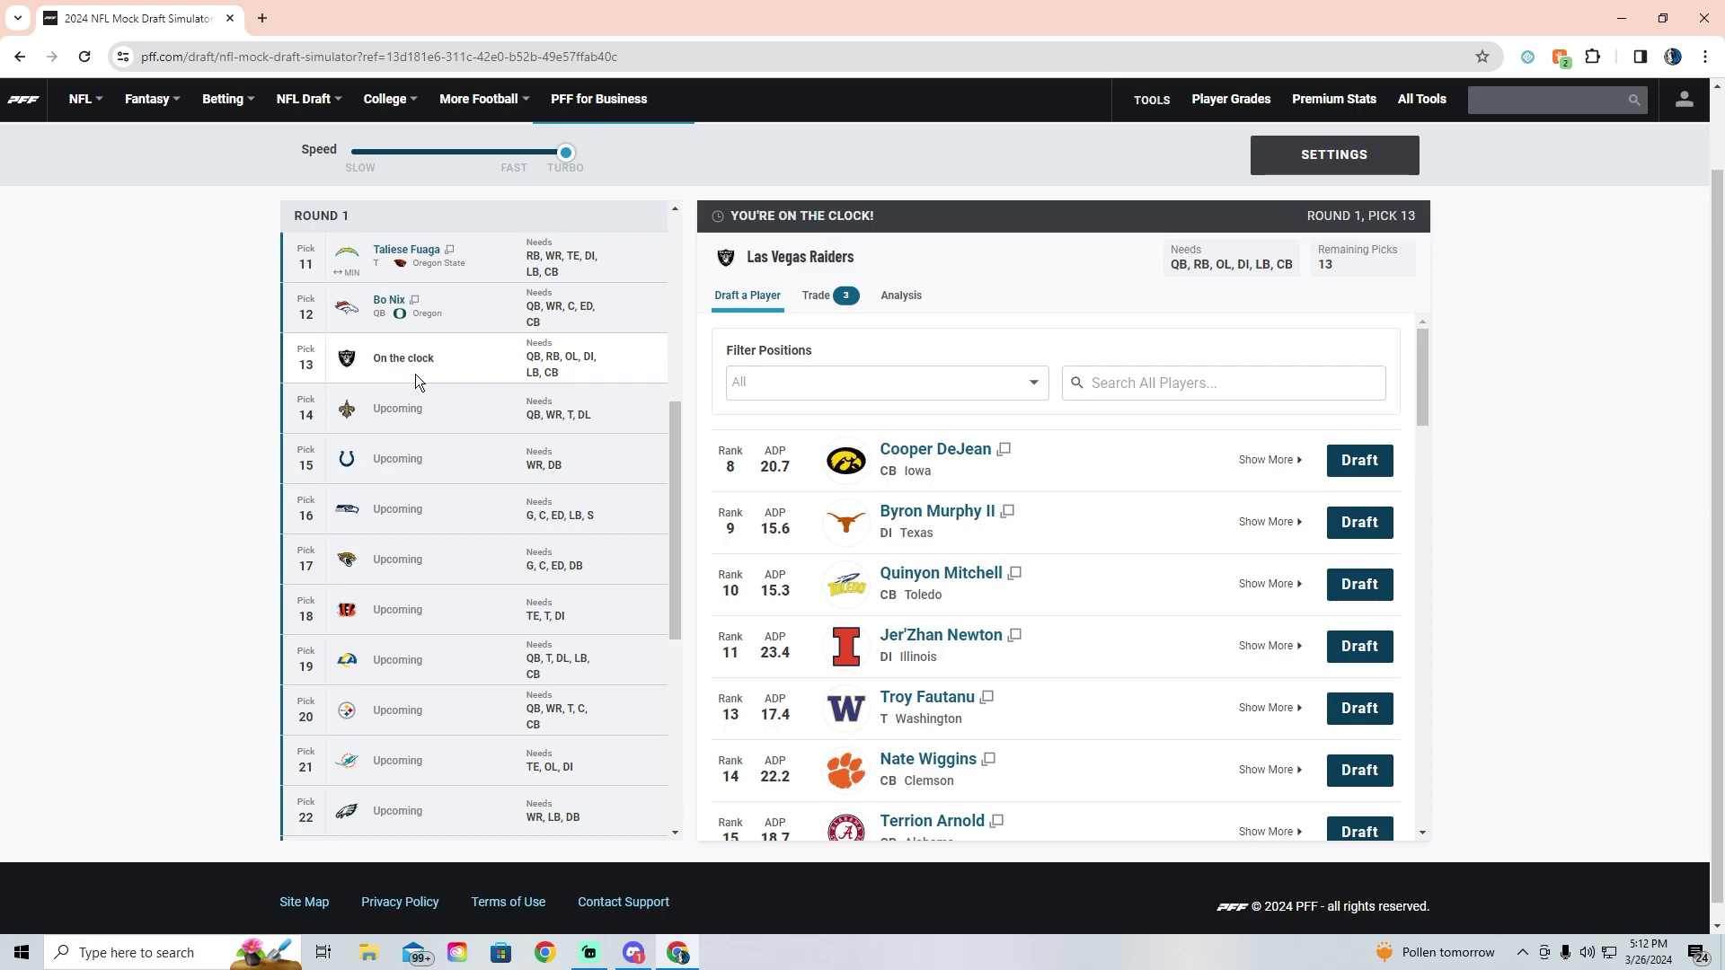
Step: Examine the upcoming round 1 picks and team needs following the Las Vegas Raiders at pick 13
scroll(458, 419, down, 1)
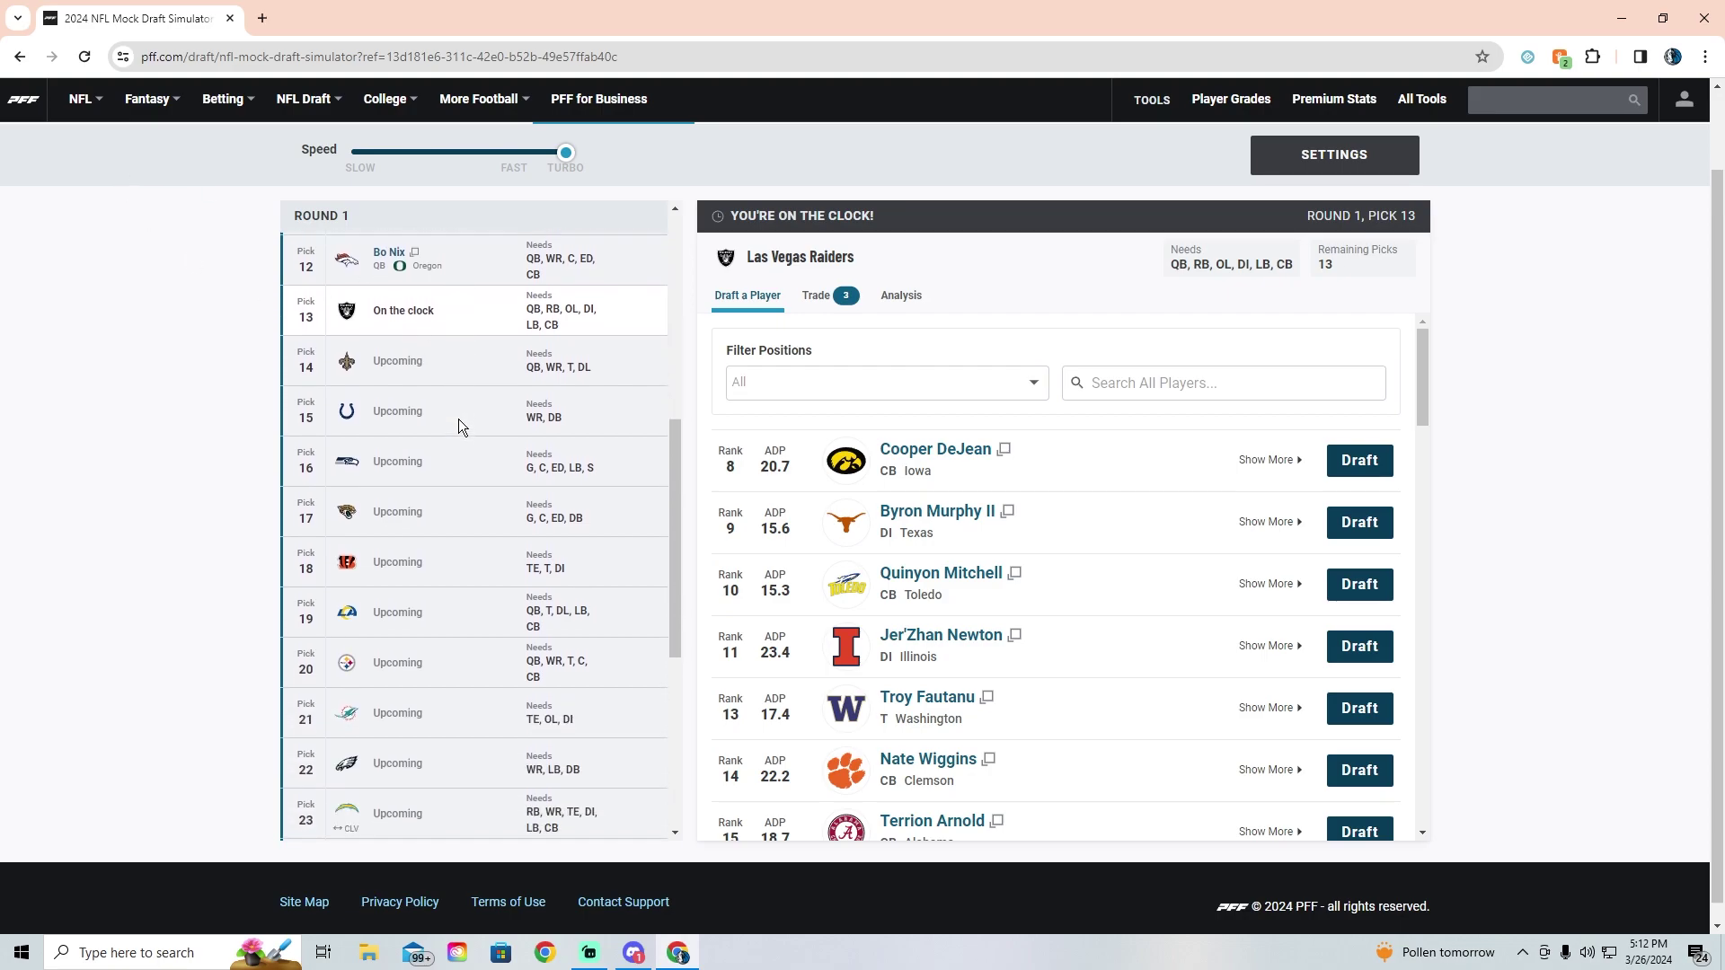
scroll(519, 501, up, 1)
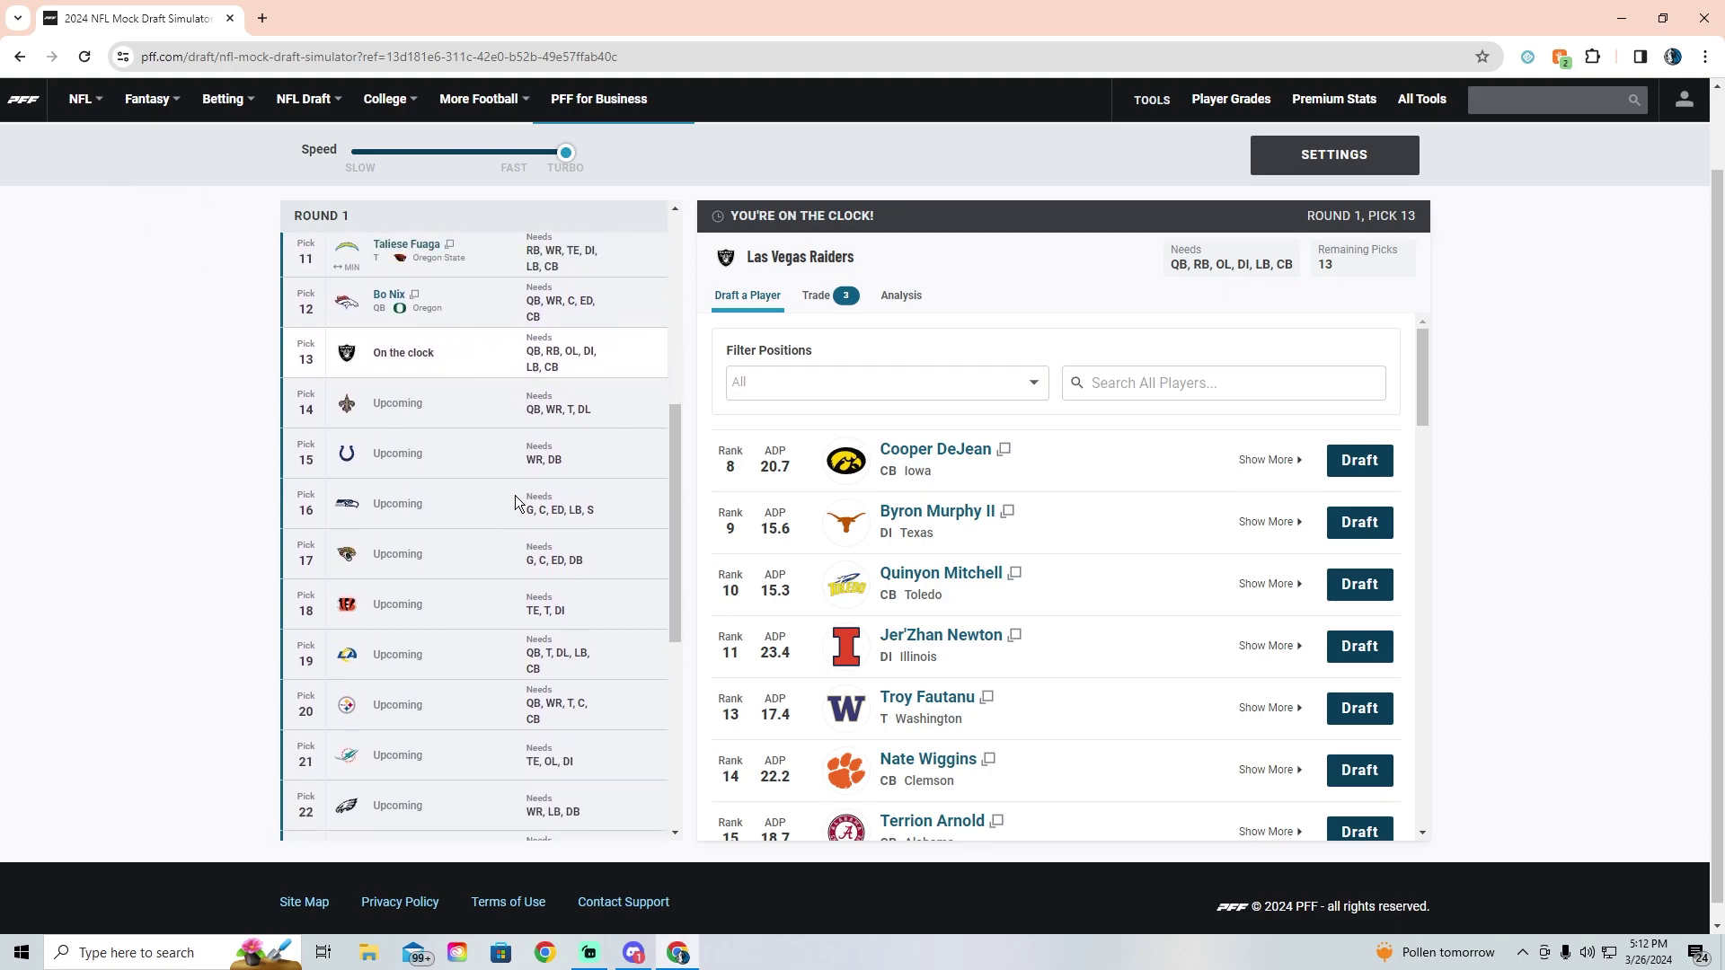
scroll(515, 495, down, 1)
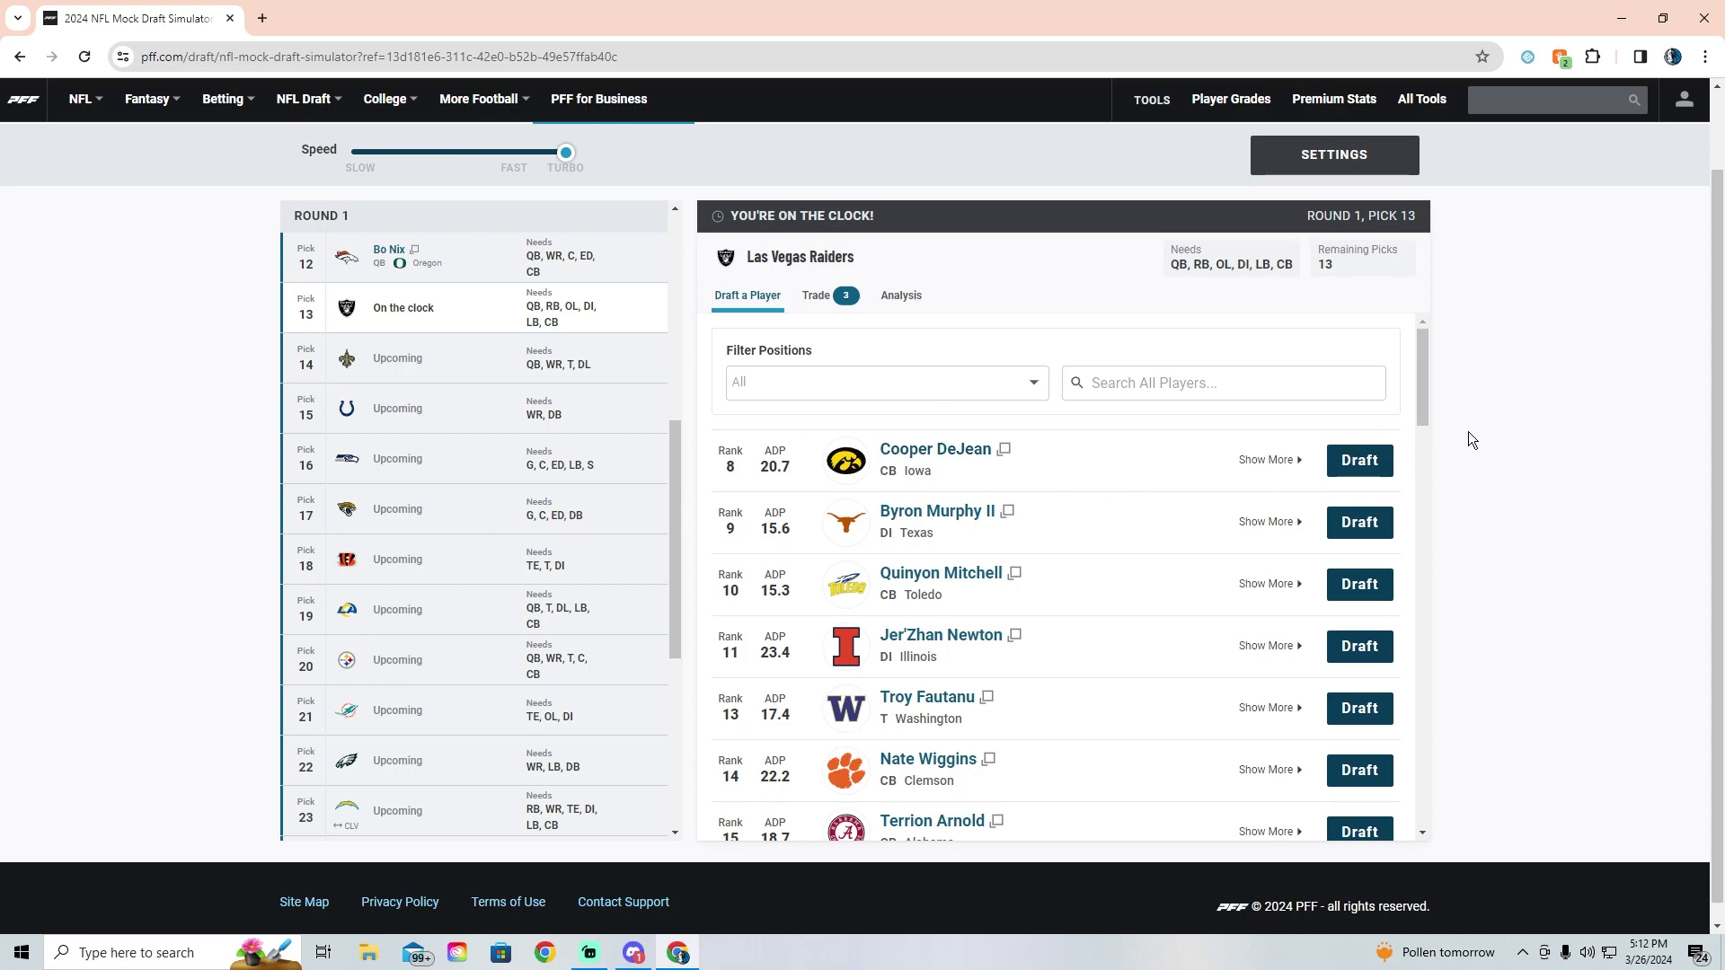
Step: Review the round 1 board and available players, then draft Quinyon Mitchell for the Las Vegas Raiders at pick 13
scroll(559, 640, down, 2)
scroll(559, 640, up, 3)
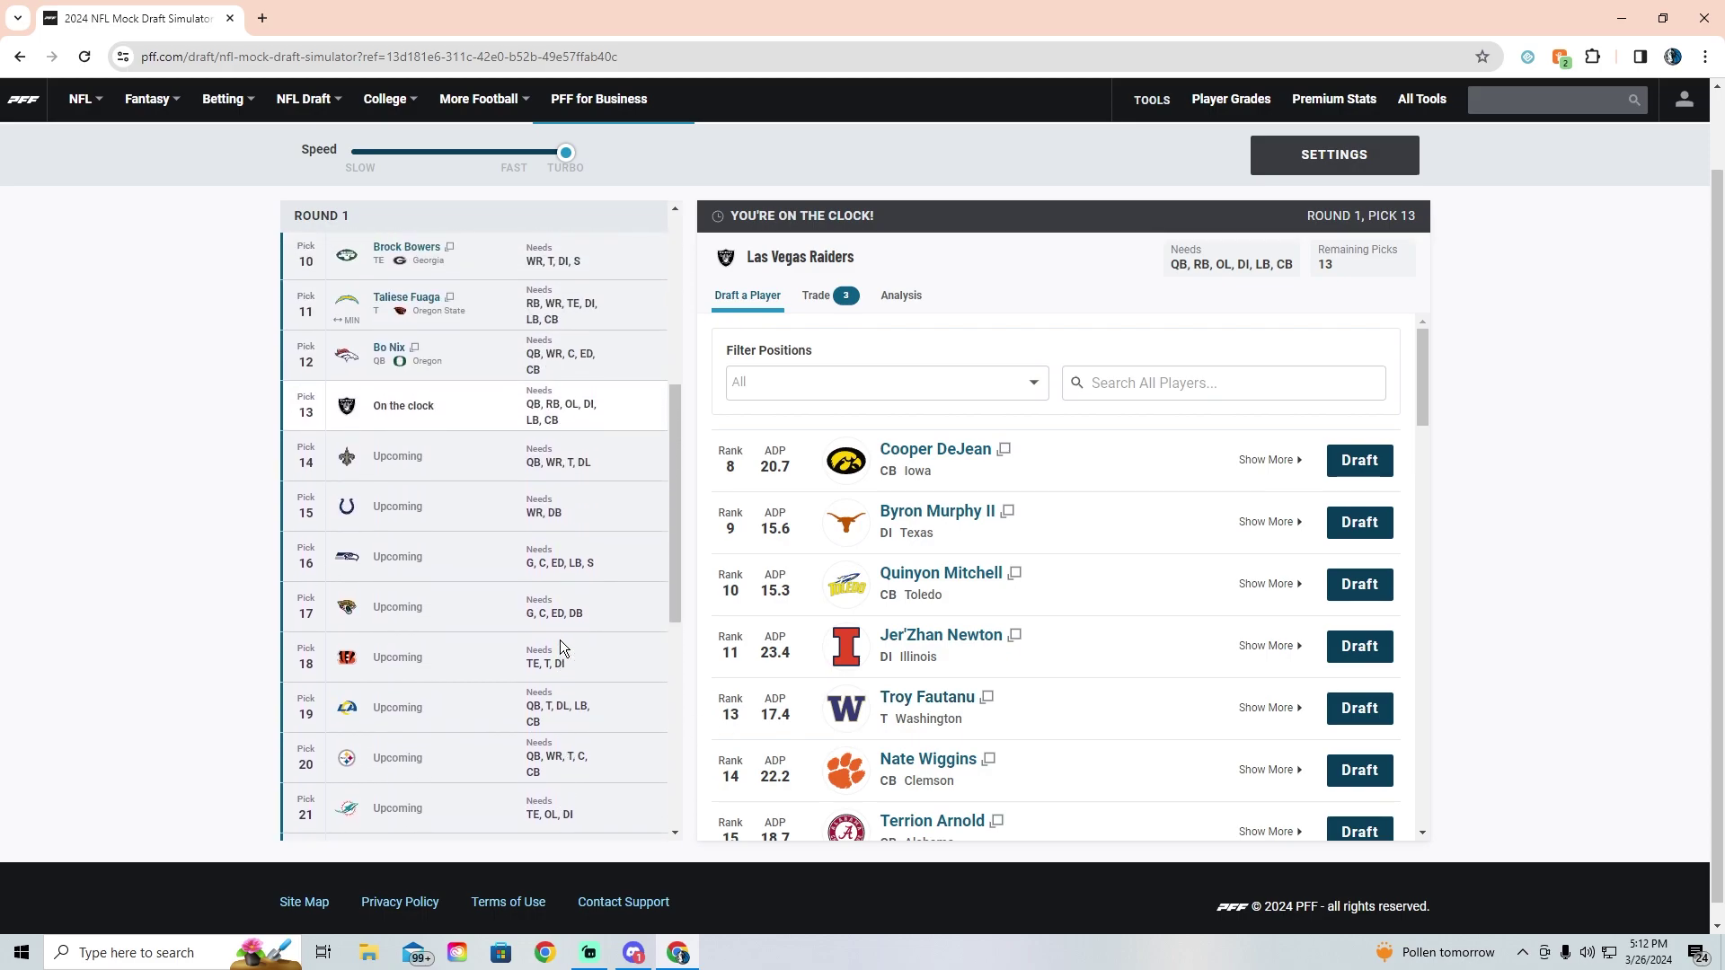
scroll(559, 640, down, 1)
scroll(659, 588, up, 1)
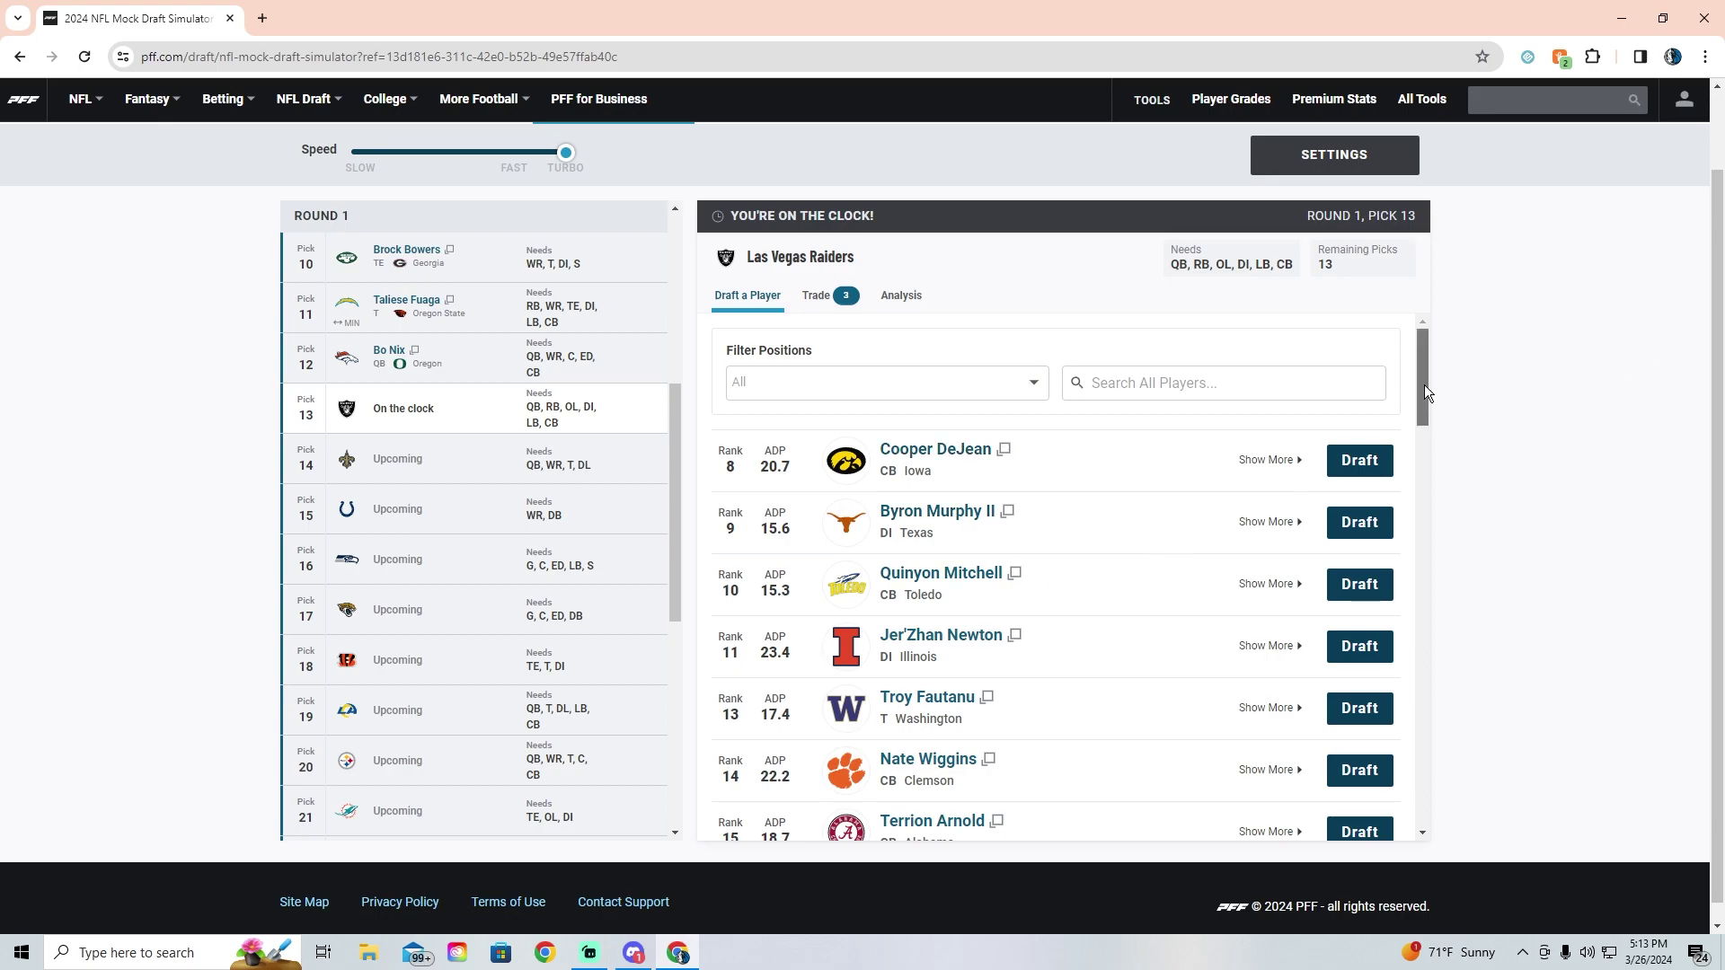
mouse_move(1425, 386)
mouse_down()
mouse_move(1438, 408)
mouse_move(1447, 364)
mouse_up()
scroll(926, 696, down, 3)
scroll(468, 683, down, 6)
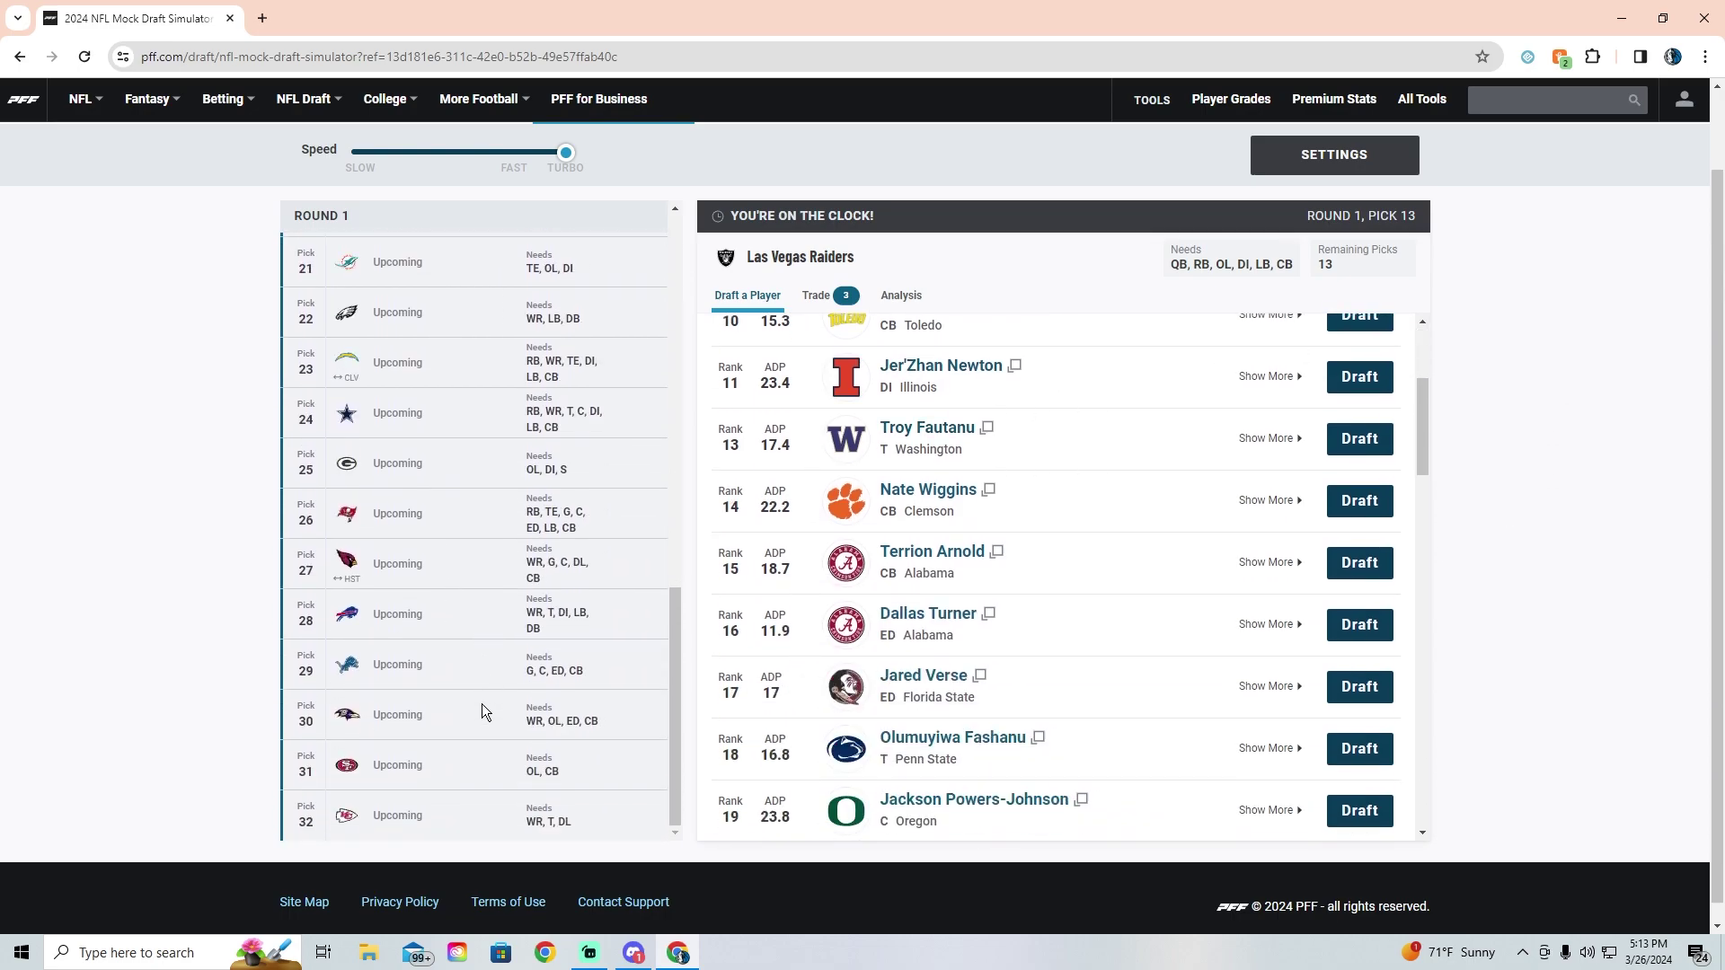
scroll(481, 703, up, 6)
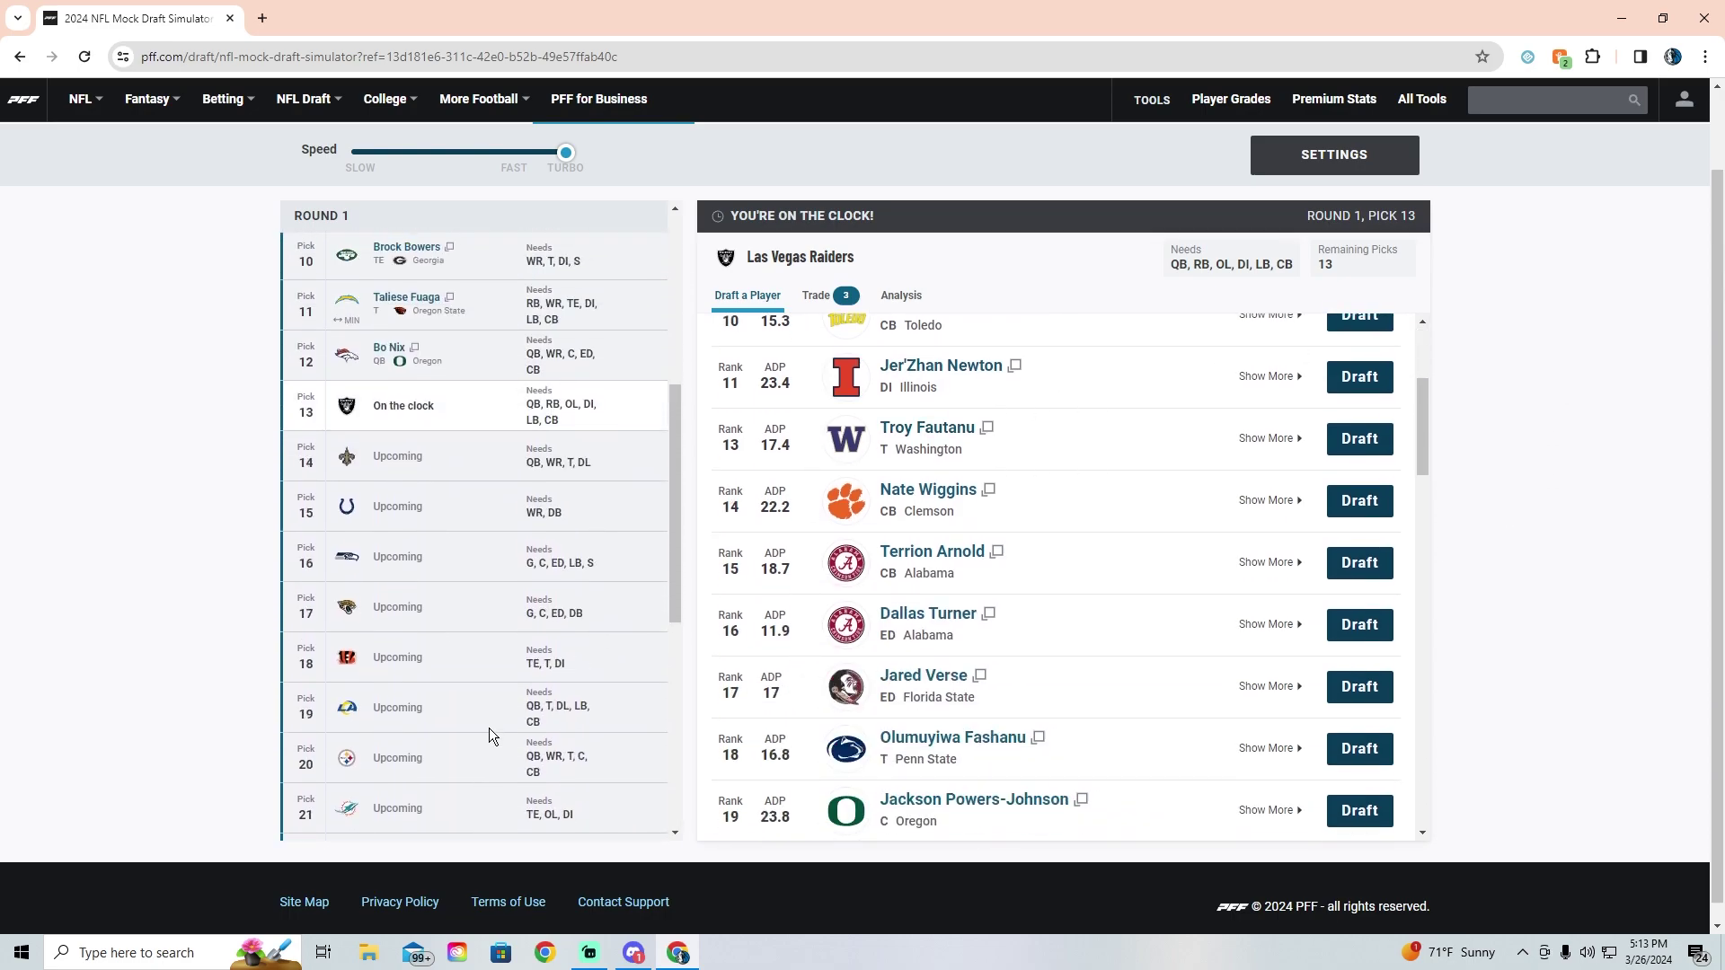
scroll(489, 728, up, 3)
scroll(1609, 434, down, 1)
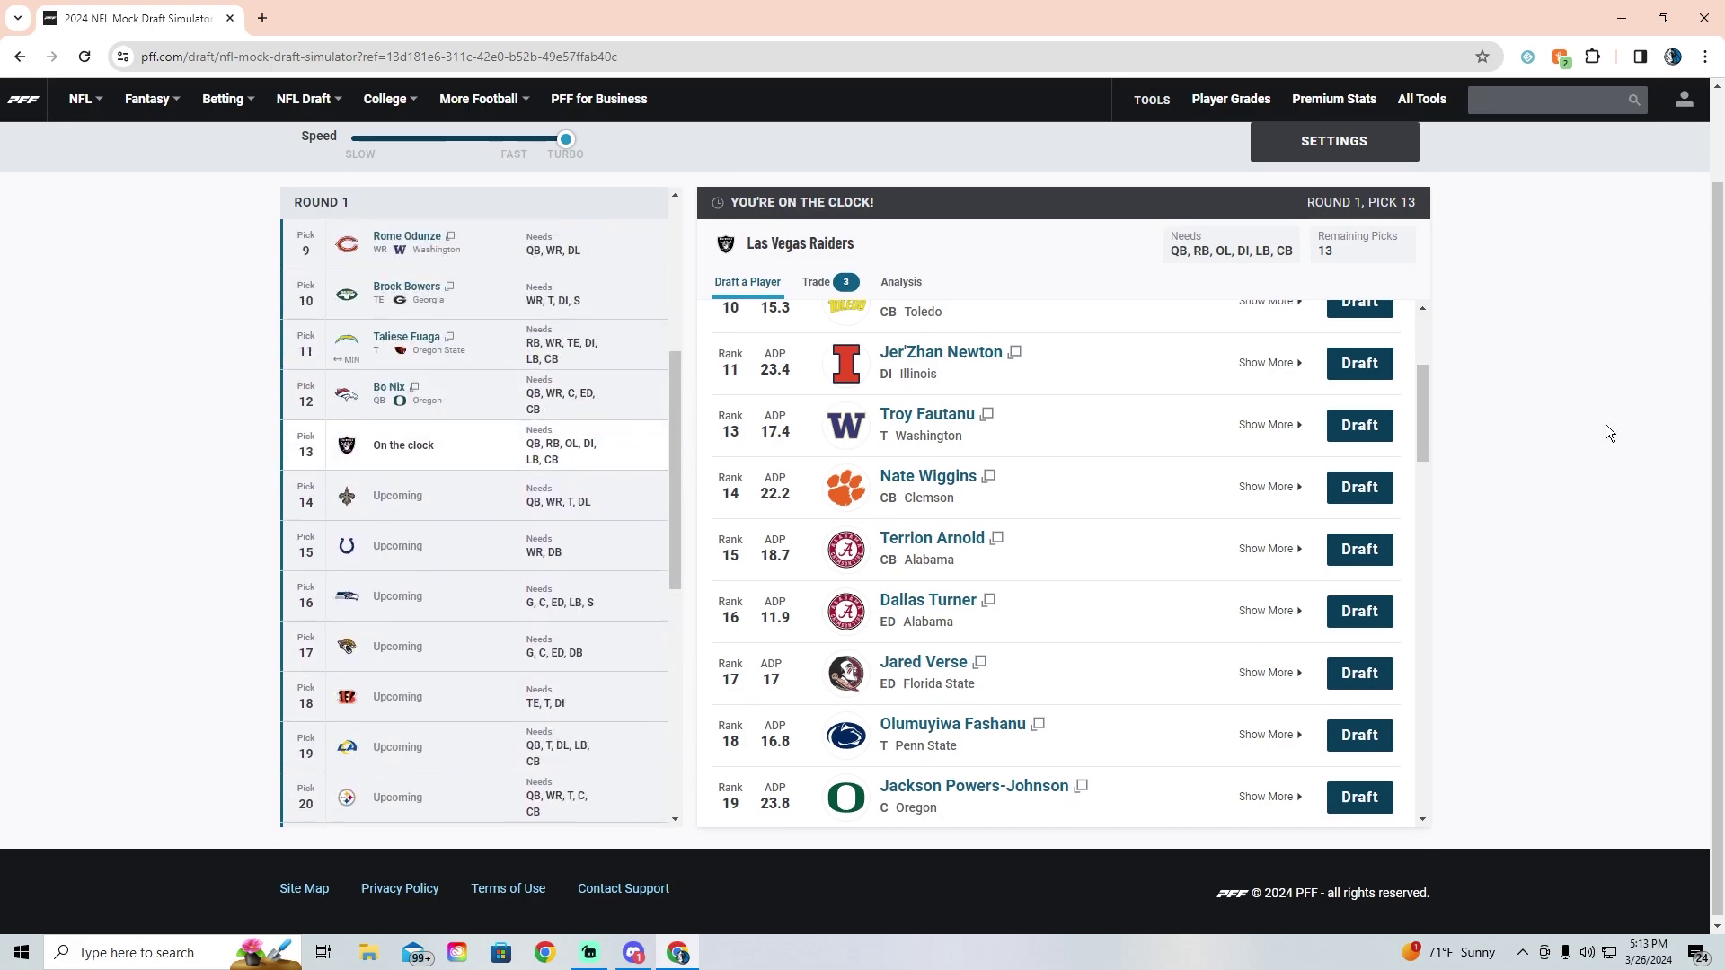
scroll(1609, 433, up, 2)
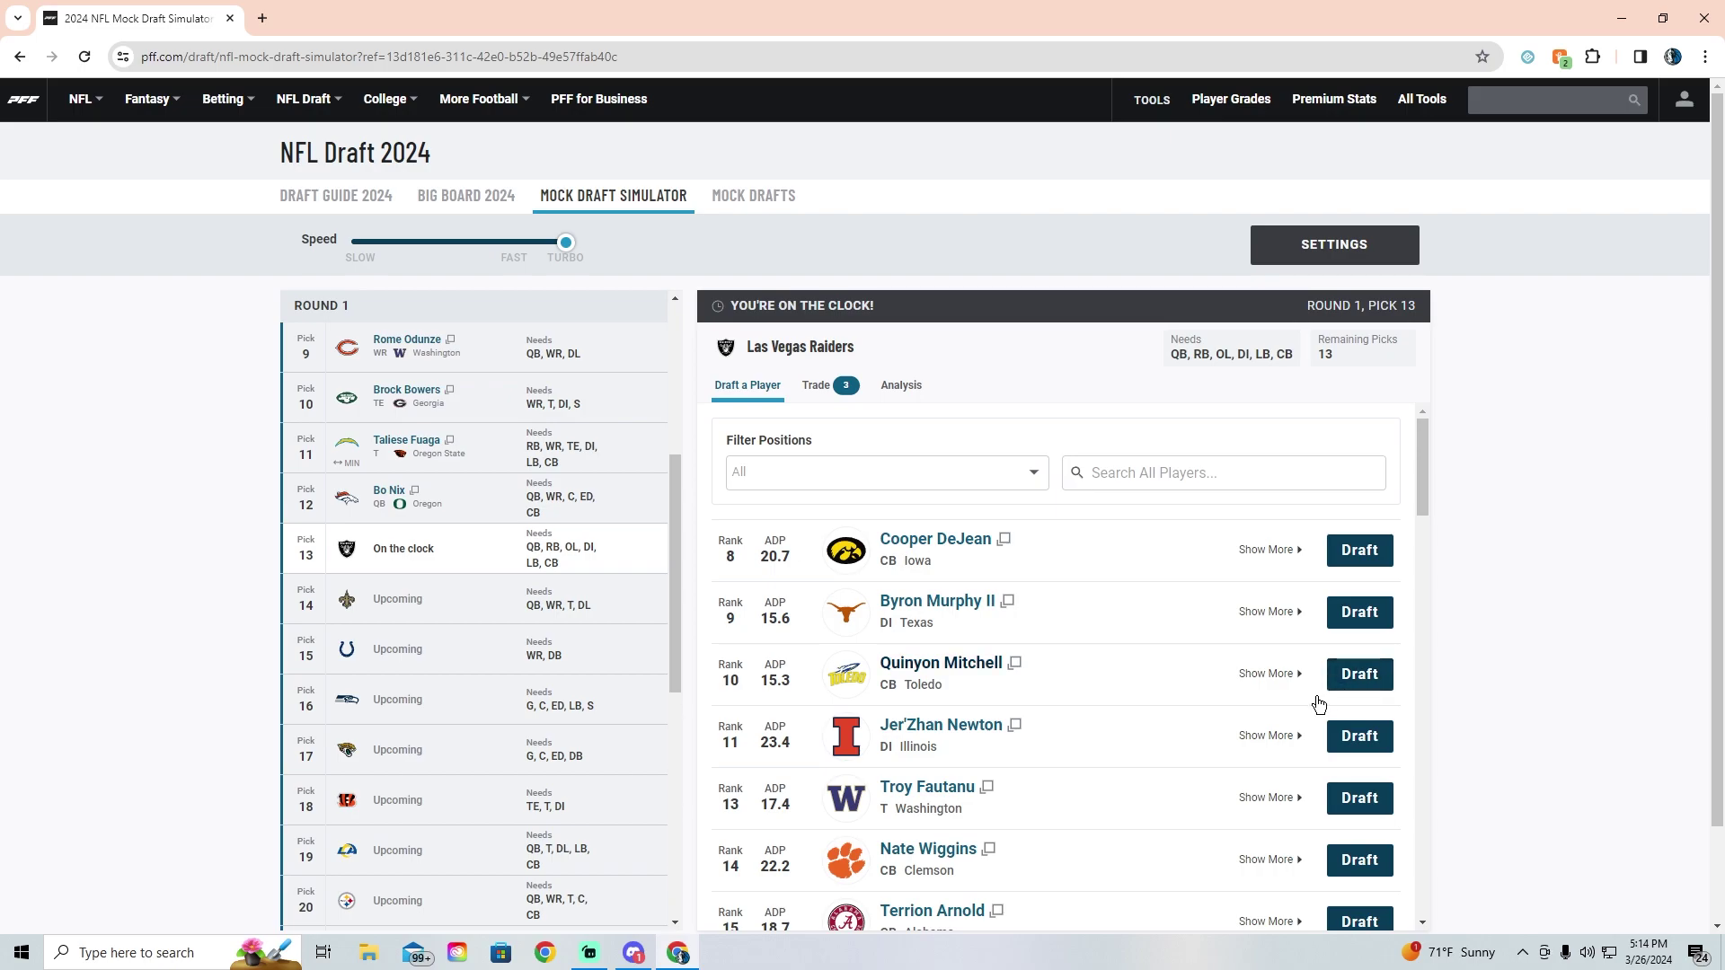
click(1360, 675)
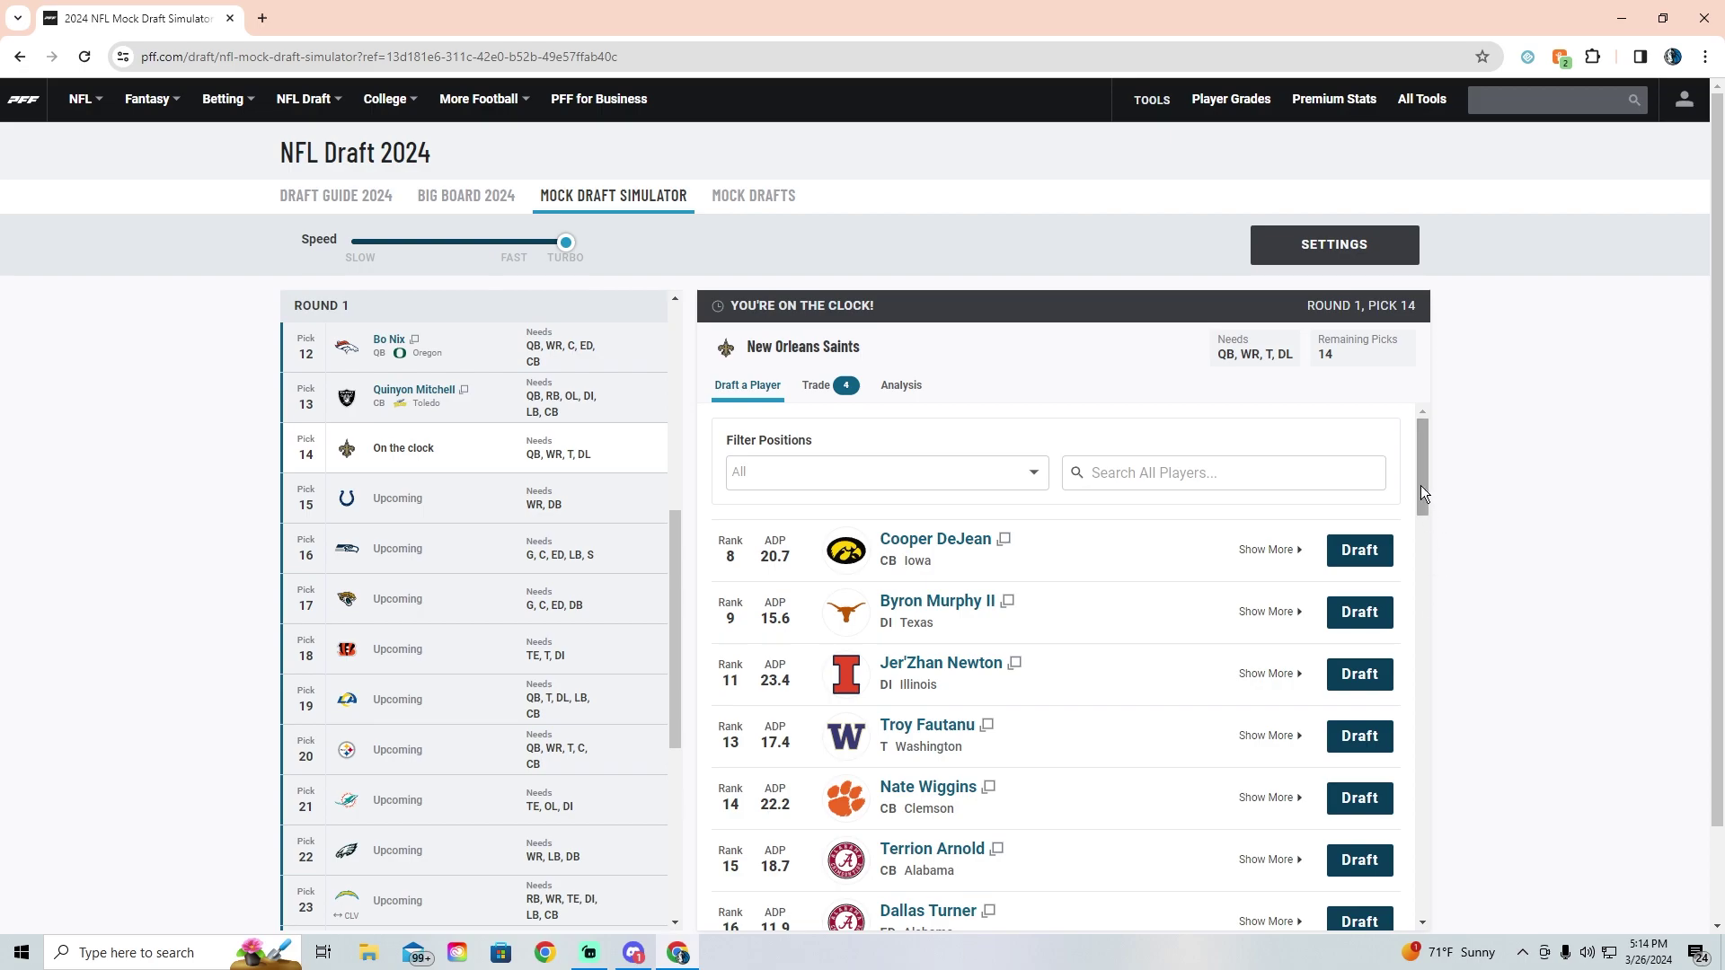
Step: Examine the highest-ranked players still available to the New Orleans Saints at pick 14
mouse_move(1421, 485)
mouse_down()
mouse_move(1414, 527)
mouse_move(1409, 456)
mouse_up()
scroll(1406, 492, down, 2)
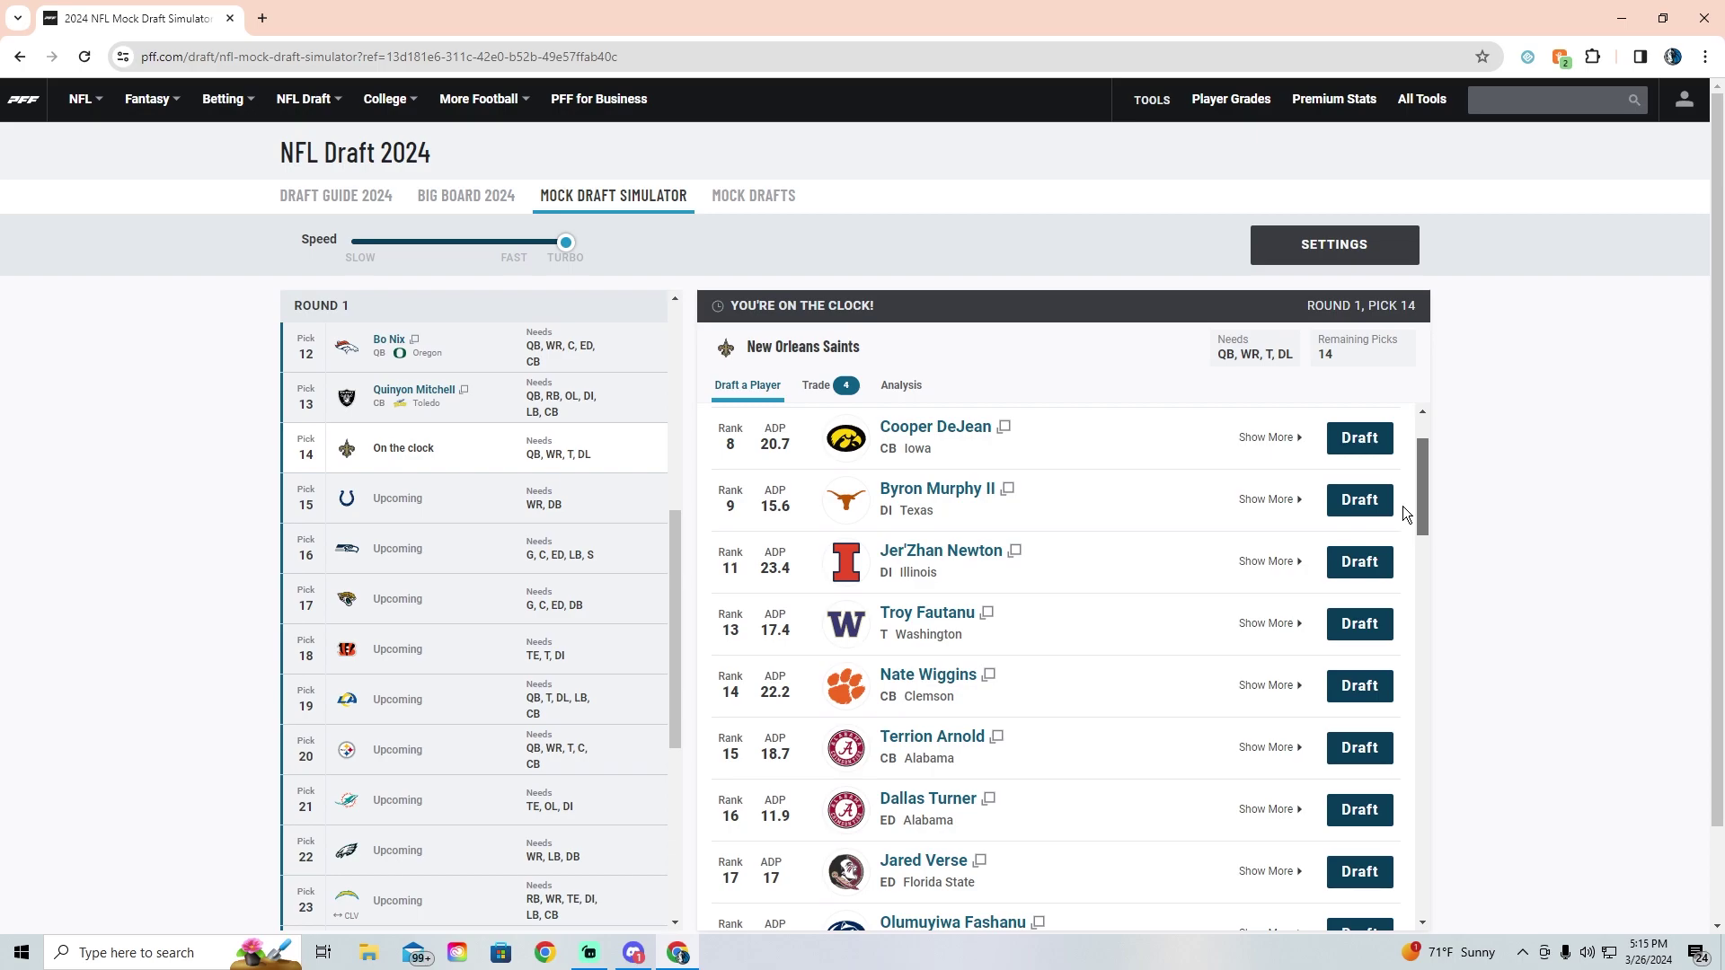
scroll(1404, 505, up, 2)
scroll(1405, 477, down, 2)
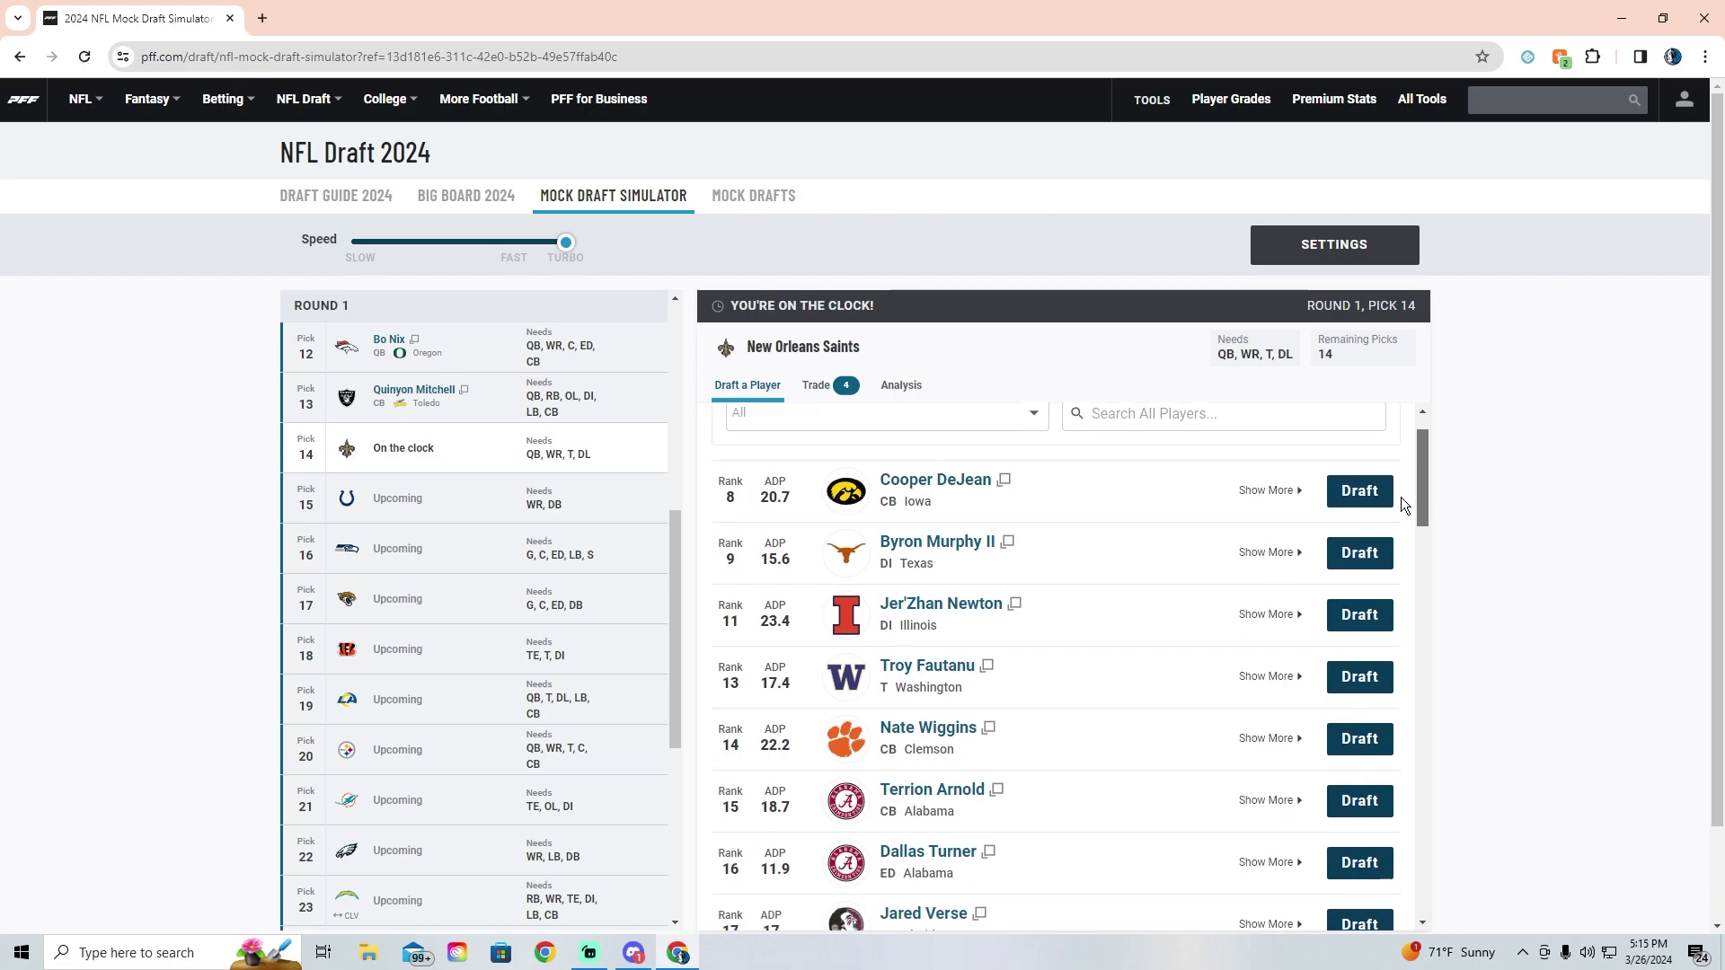
scroll(1400, 498, up, 2)
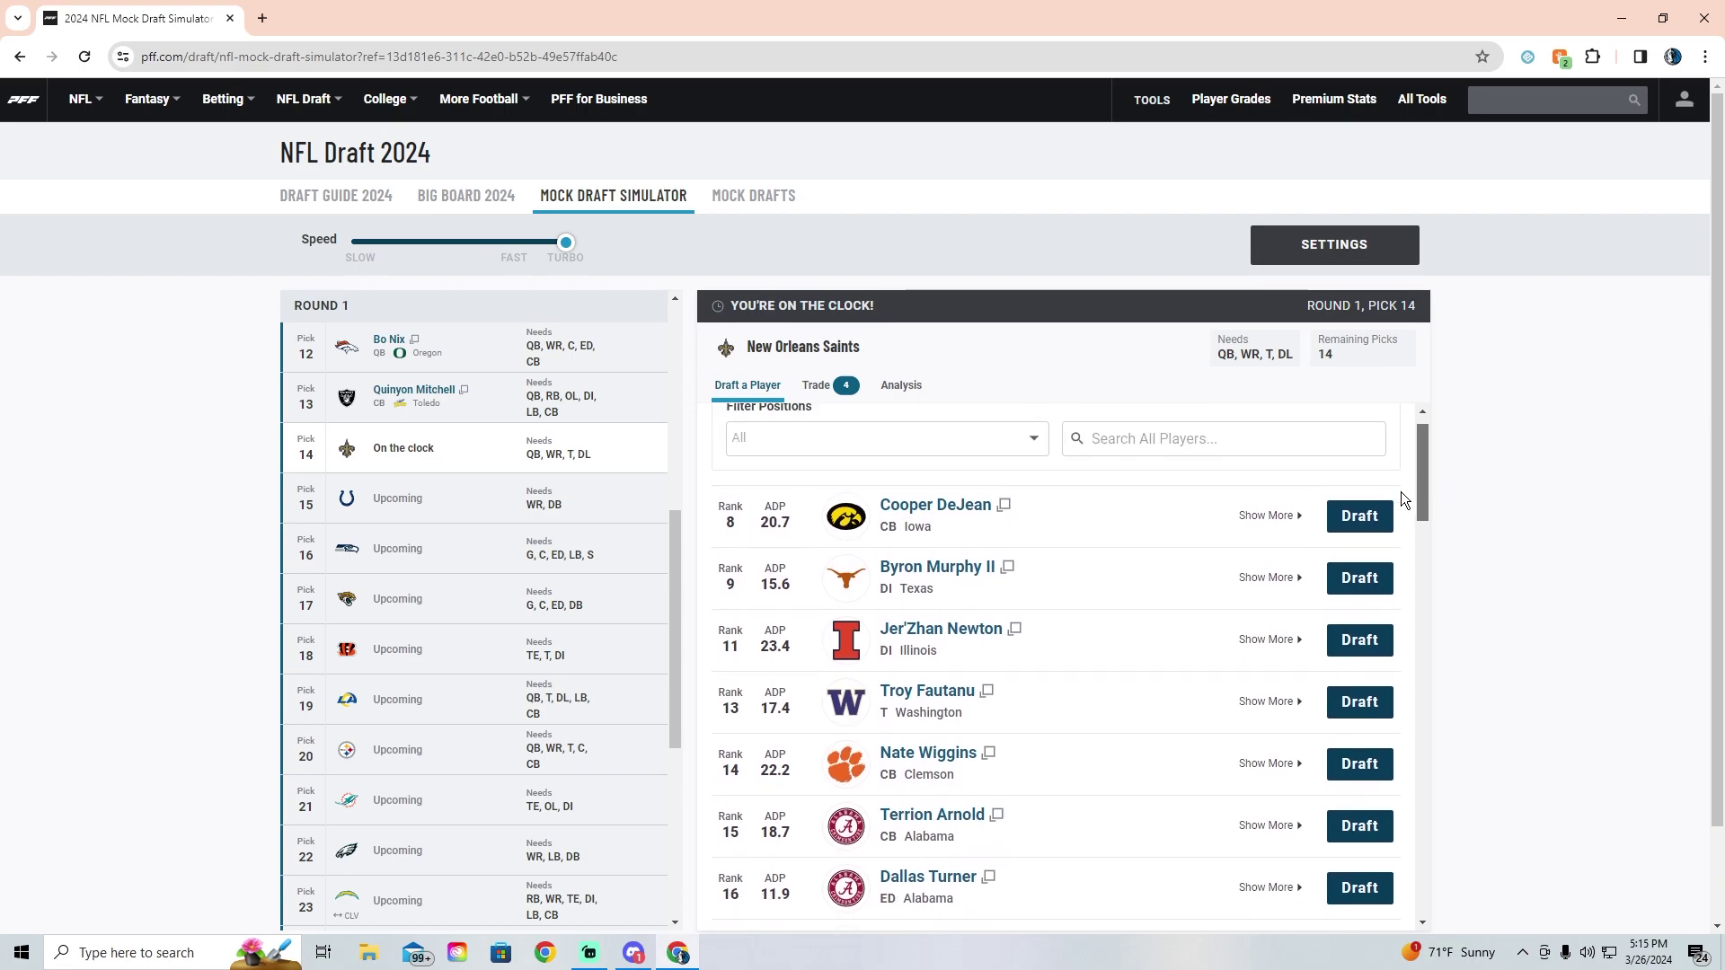
mouse_move(1419, 442)
mouse_down()
mouse_move(1421, 477)
mouse_move(1427, 417)
mouse_move(1438, 513)
mouse_move(1428, 435)
mouse_up()
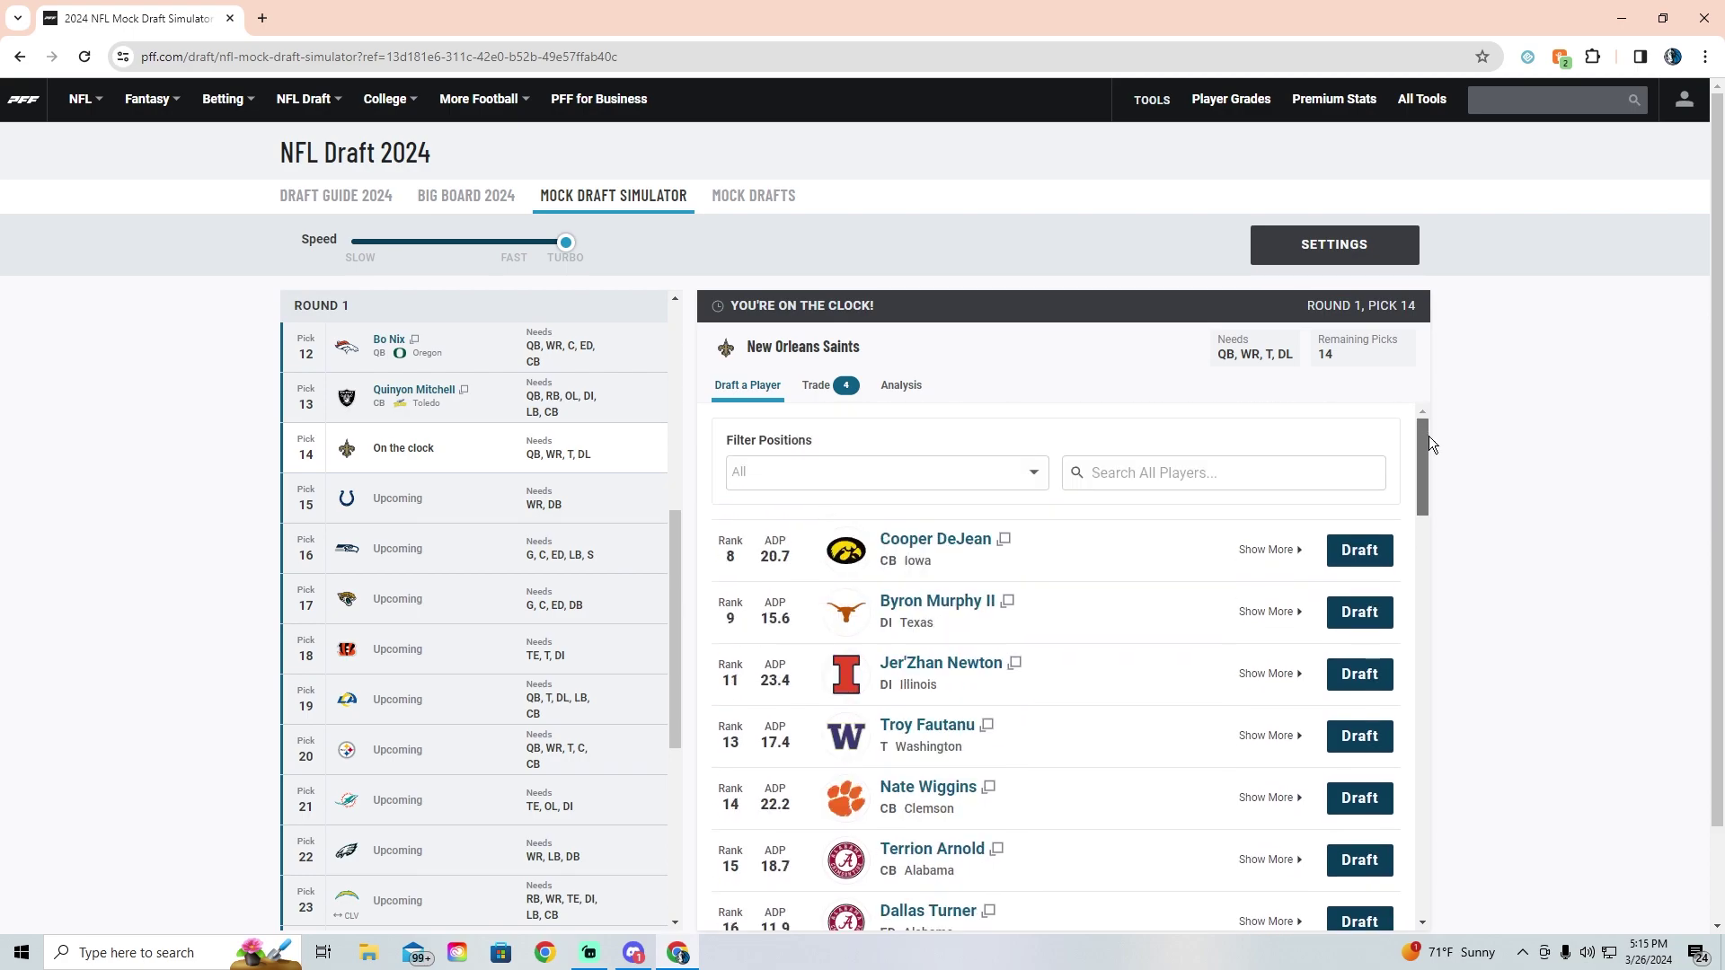
right_click(1429, 437)
click(117, 488)
Step: Draft tackle Olumuyiwa Fashanu for the New Orleans Saints at pick 14
mouse_move(1425, 445)
mouse_down()
mouse_move(1421, 485)
mouse_move(1421, 428)
mouse_move(1421, 524)
mouse_move(1425, 425)
mouse_move(1412, 485)
mouse_move(1410, 419)
mouse_move(1404, 454)
mouse_up()
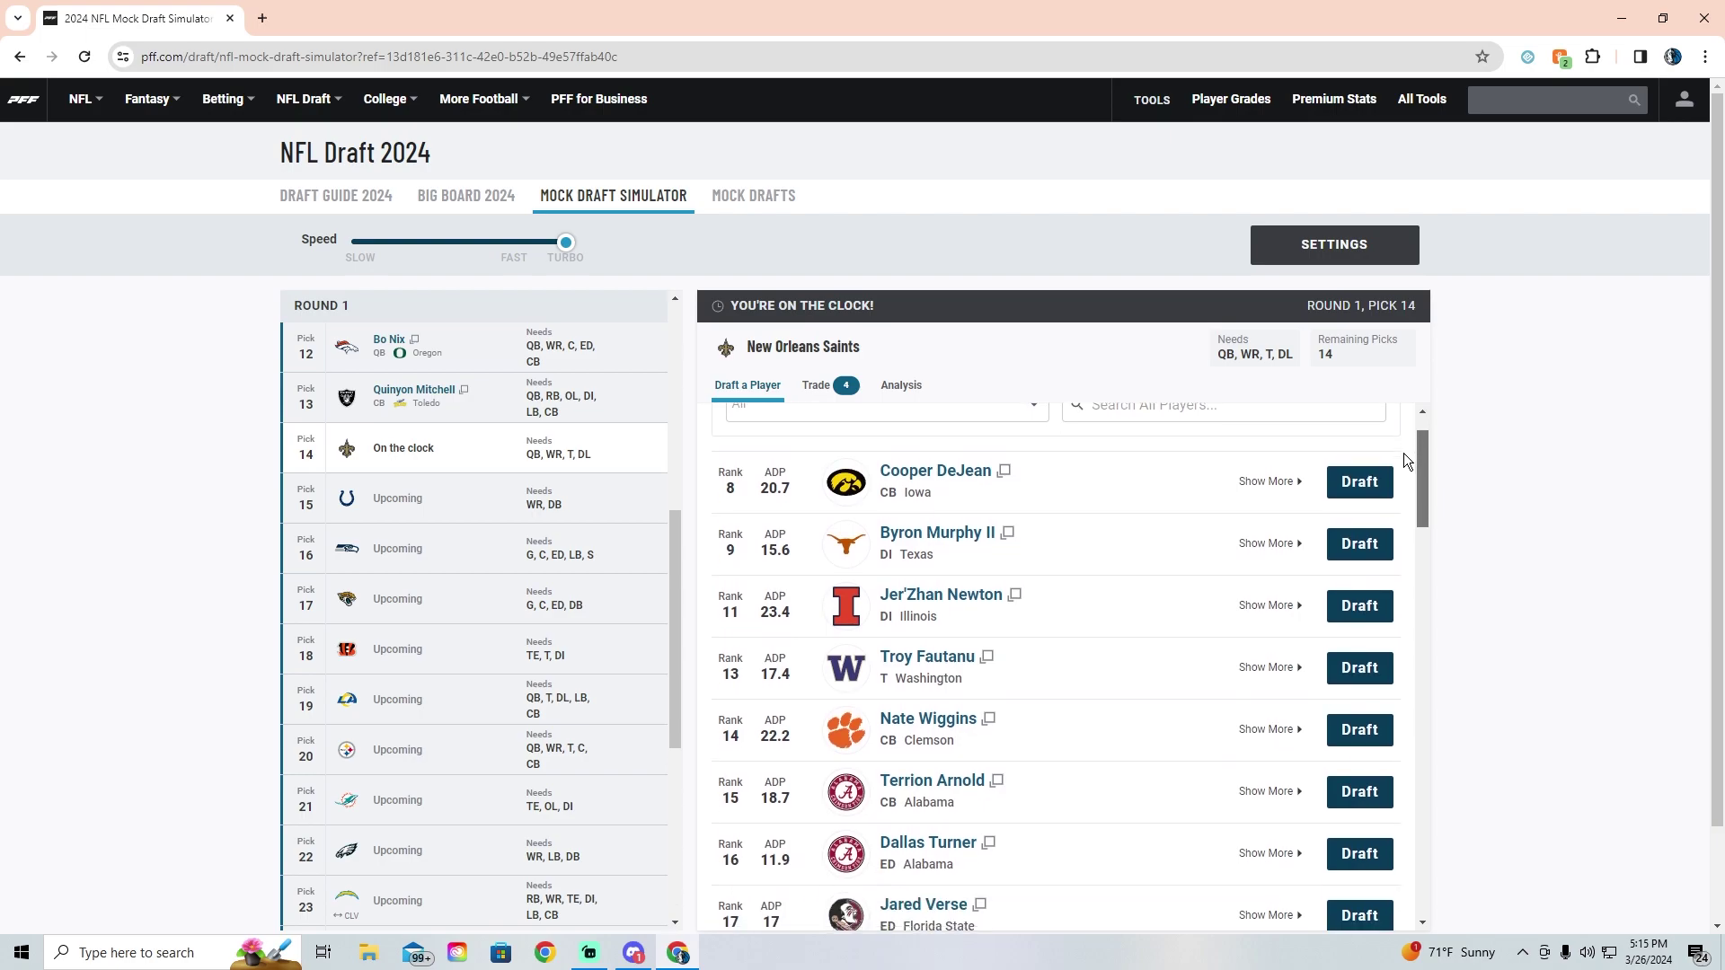
drag(1403, 453, 1398, 484)
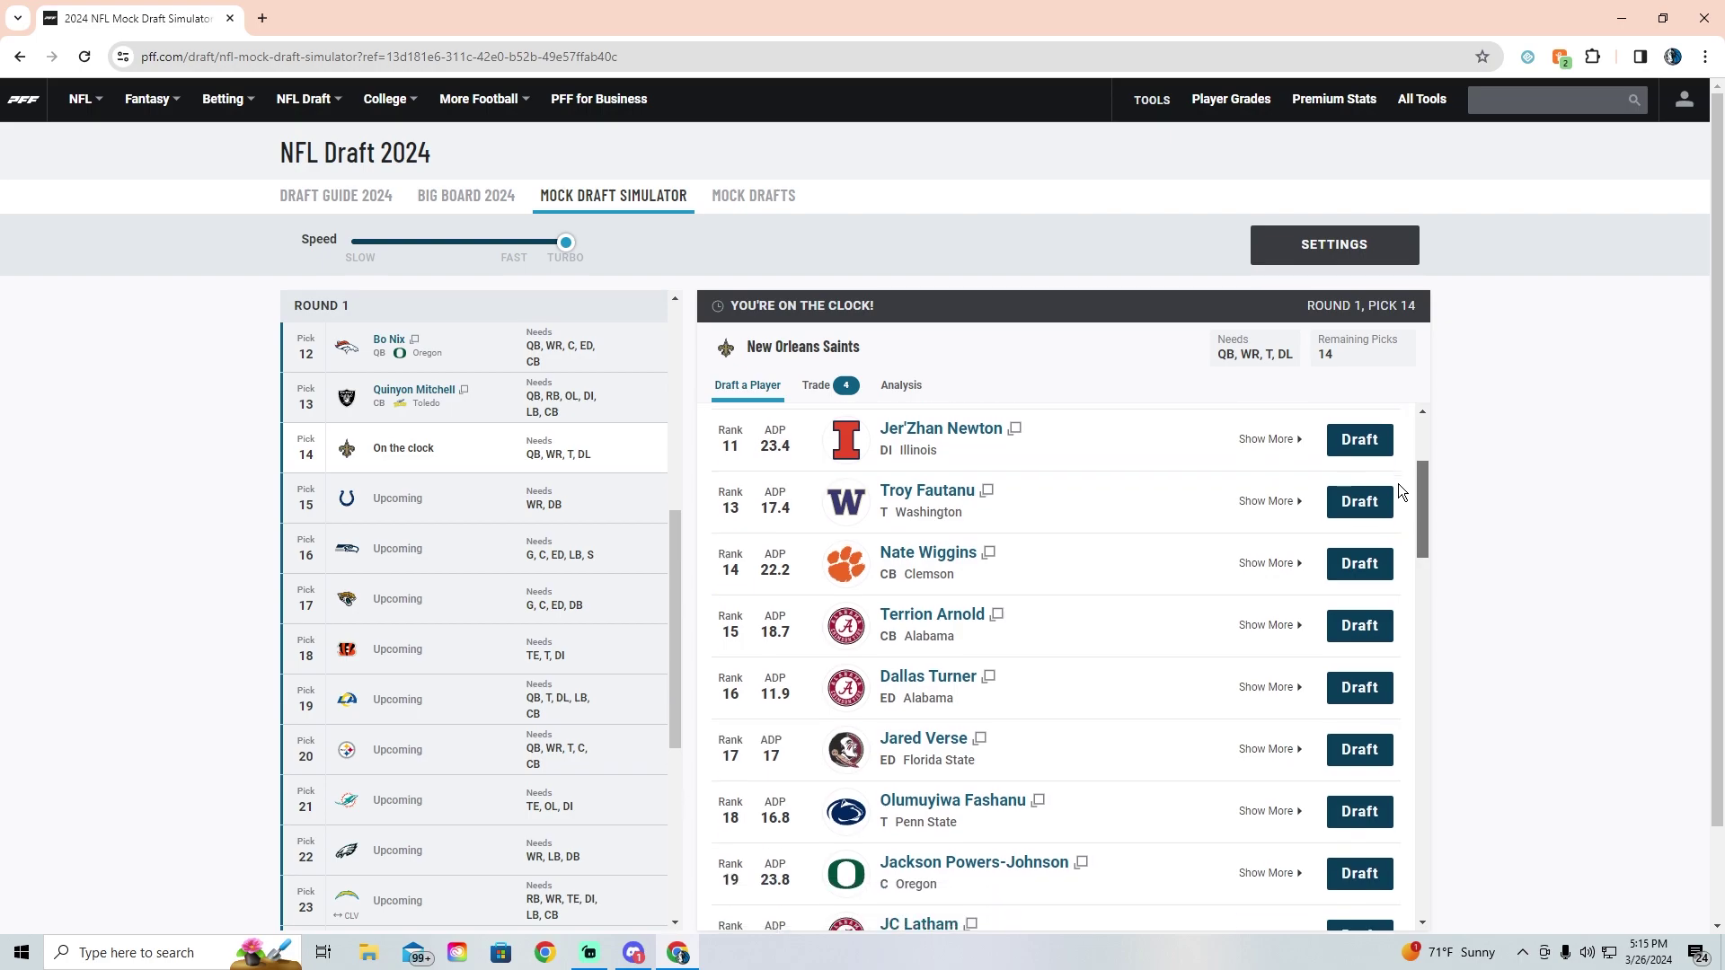
drag(1398, 483, 1398, 507)
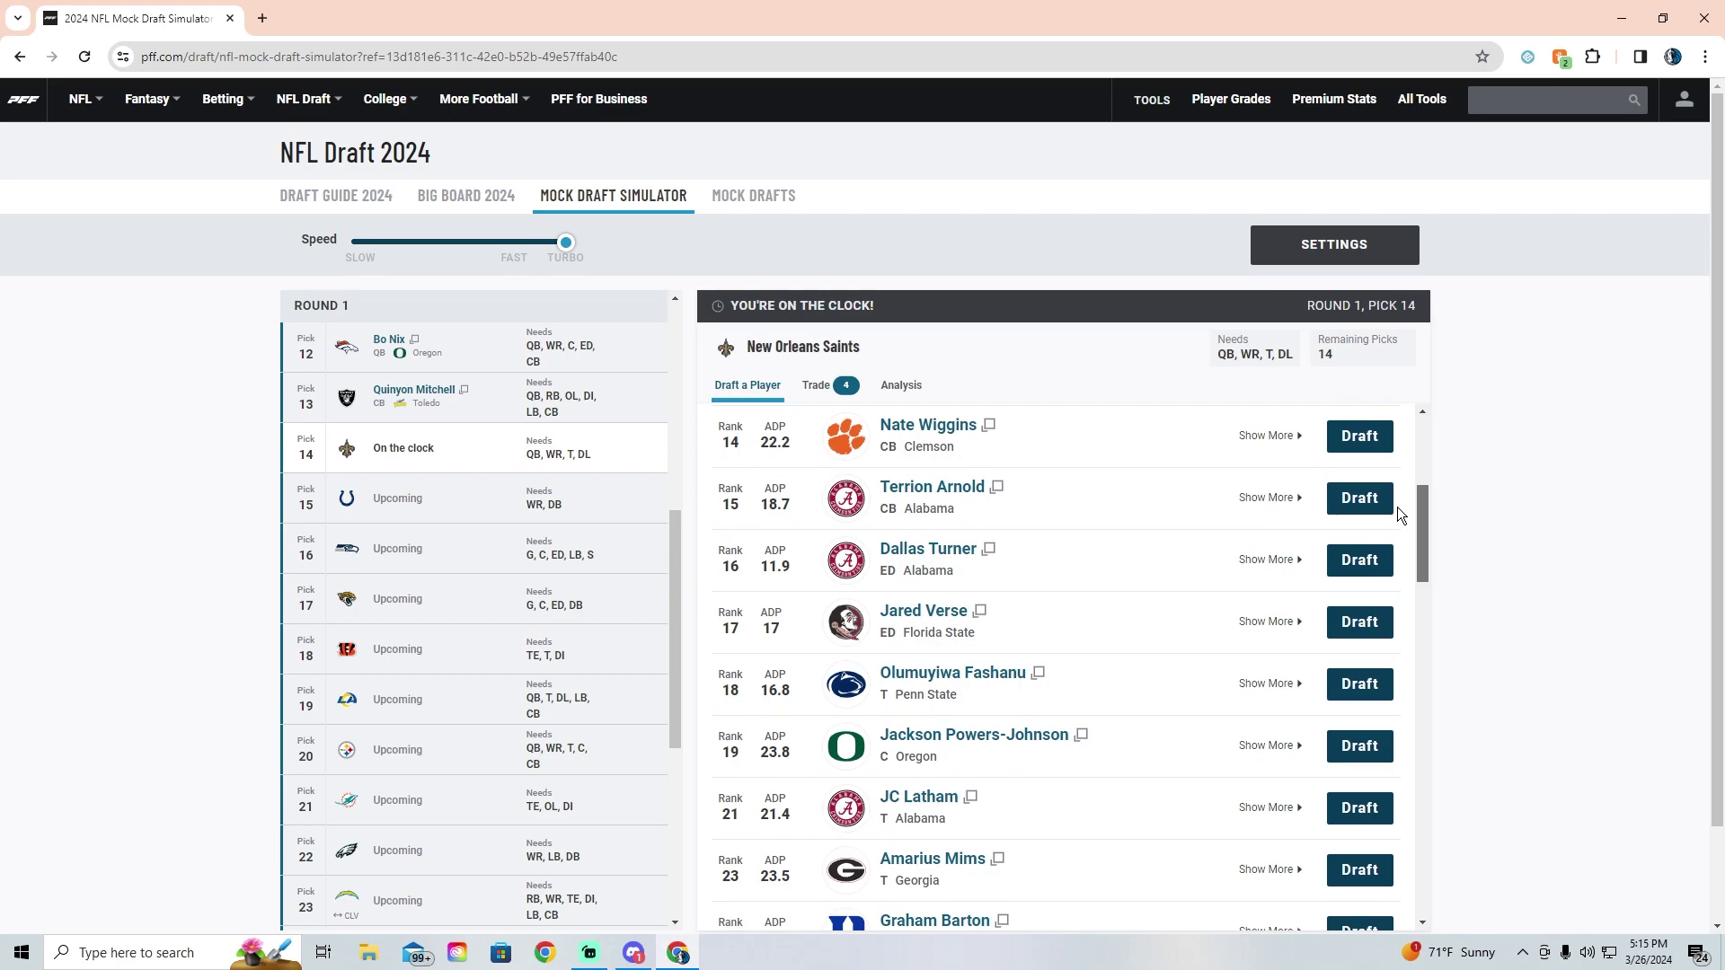
mouse_move(1398, 507)
mouse_down()
mouse_move(1400, 423)
mouse_move(1400, 494)
mouse_up()
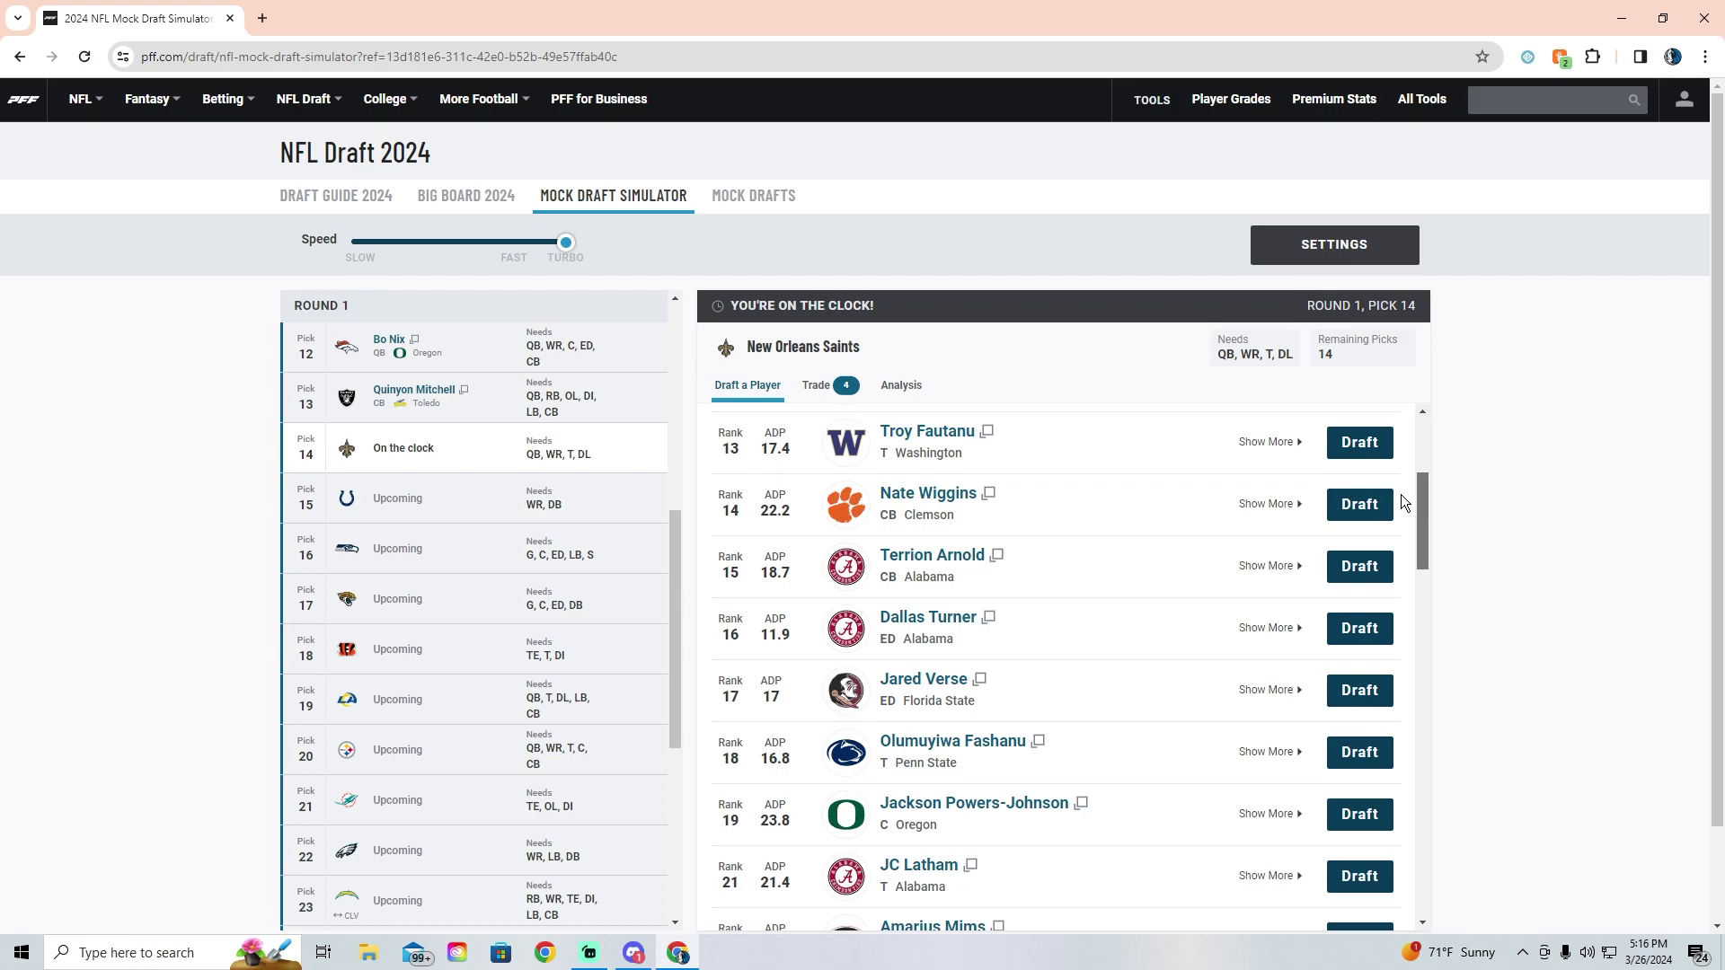
drag(1400, 494, 1450, 489)
right_click(1418, 454)
click(1454, 431)
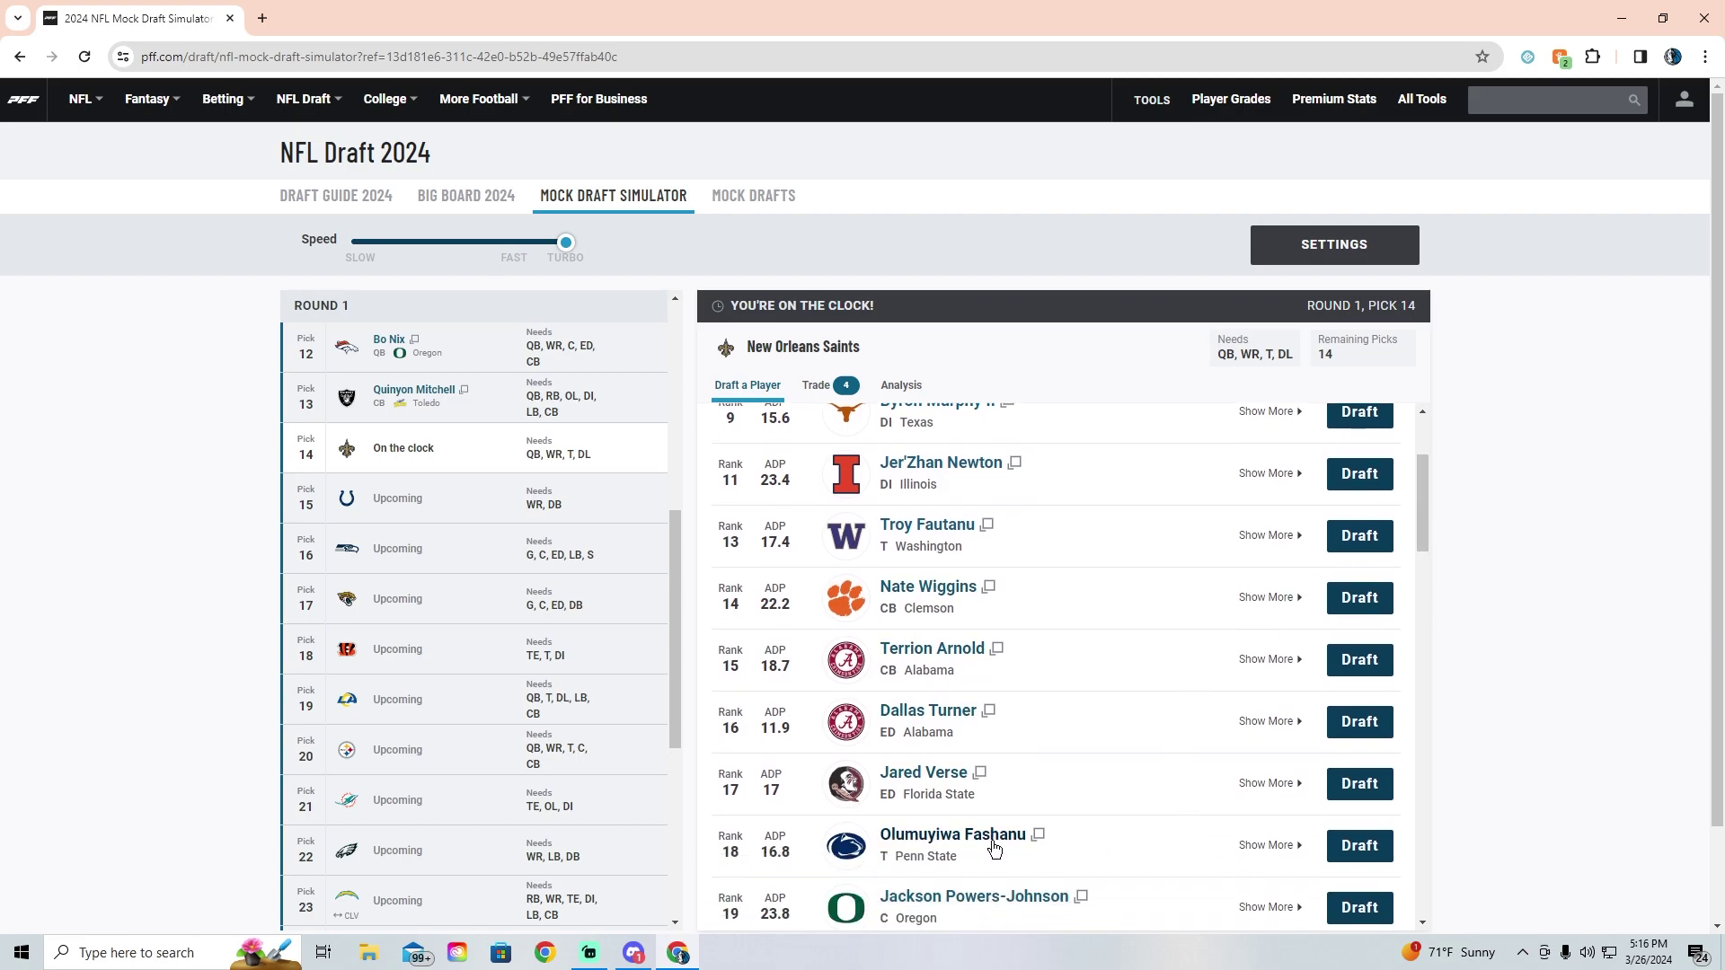
click(1361, 846)
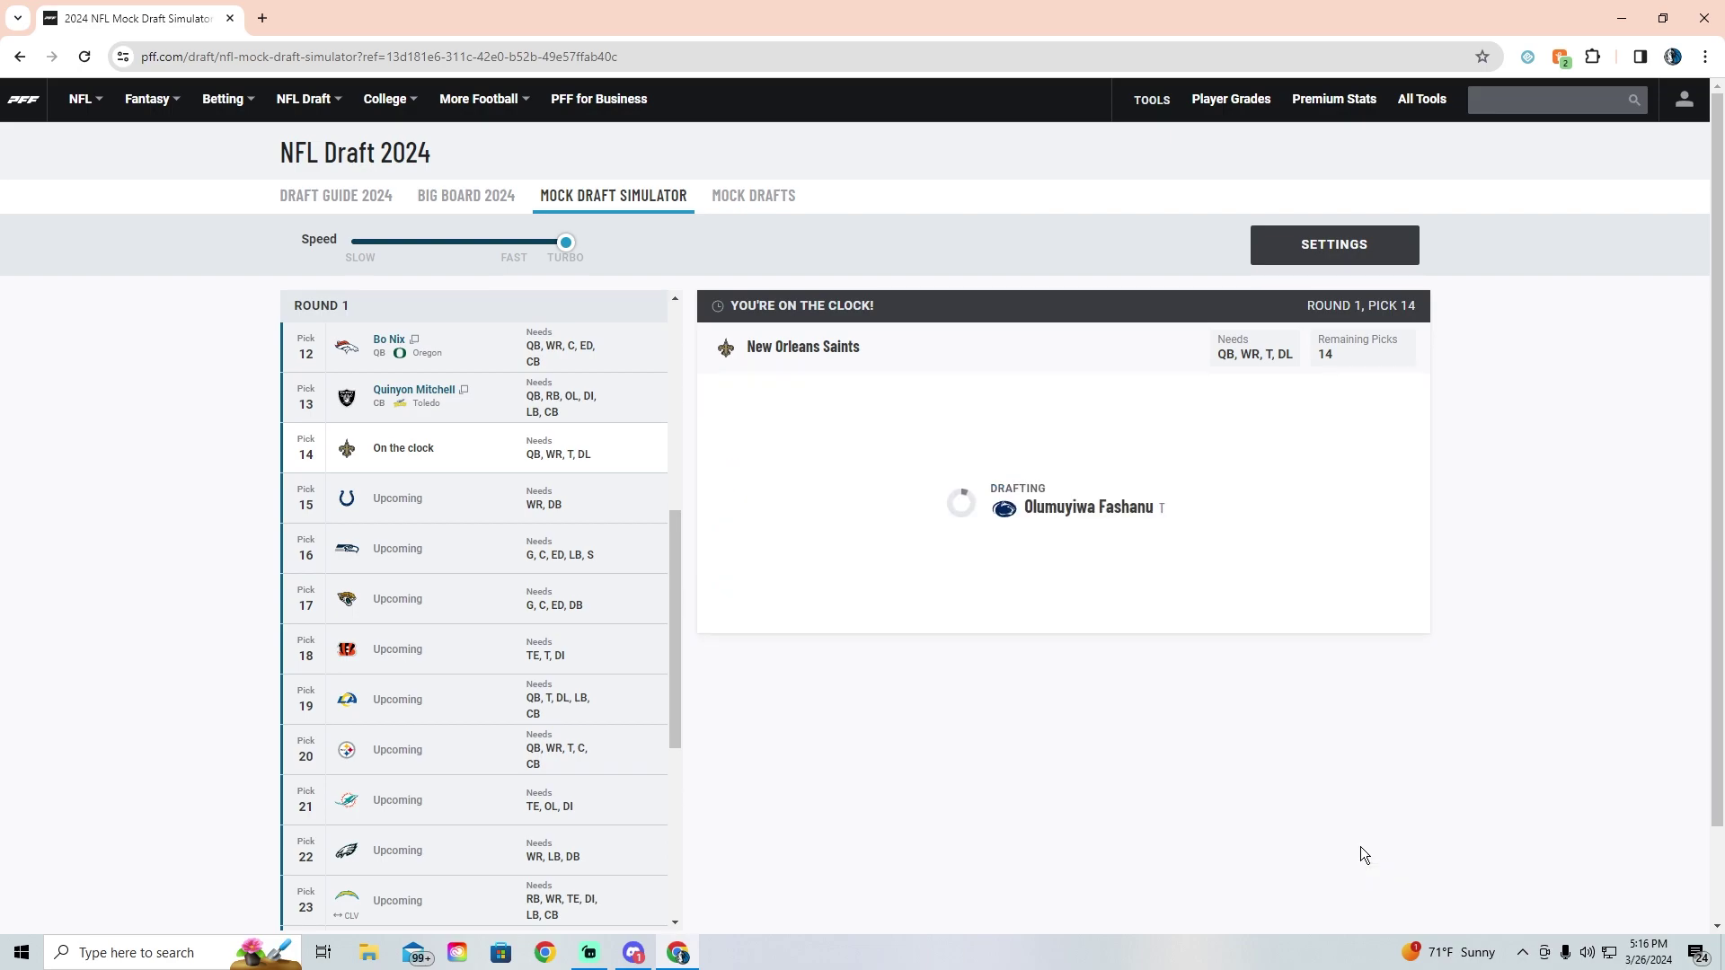